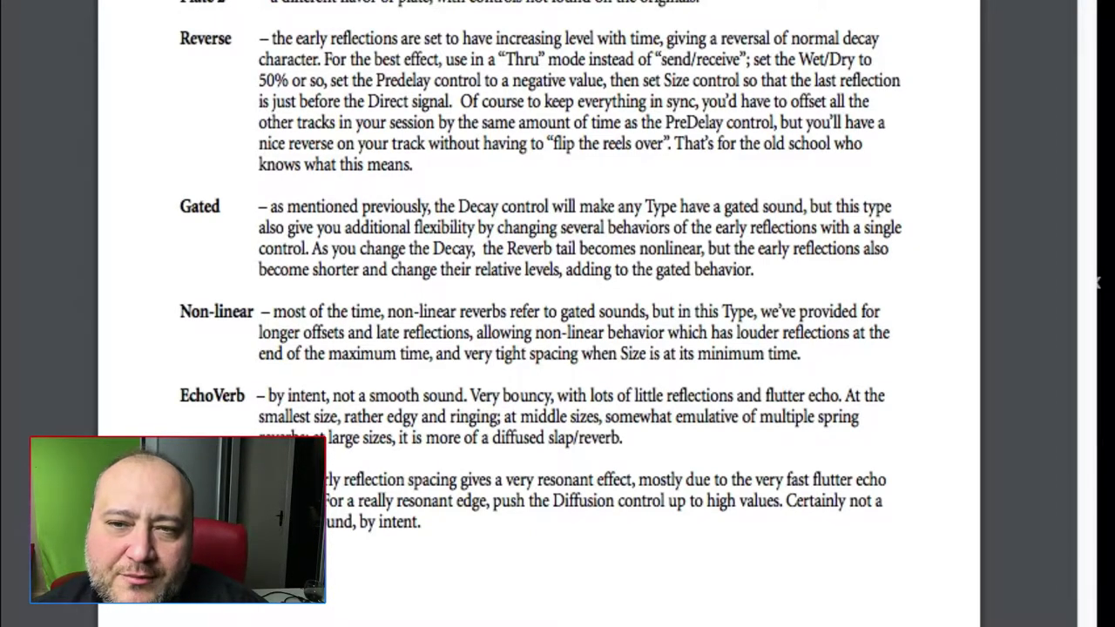
Read the manual's descriptions of the Reverse, Gated, Non-linear and EchoVerb reverb types.
triple_click(394, 5)
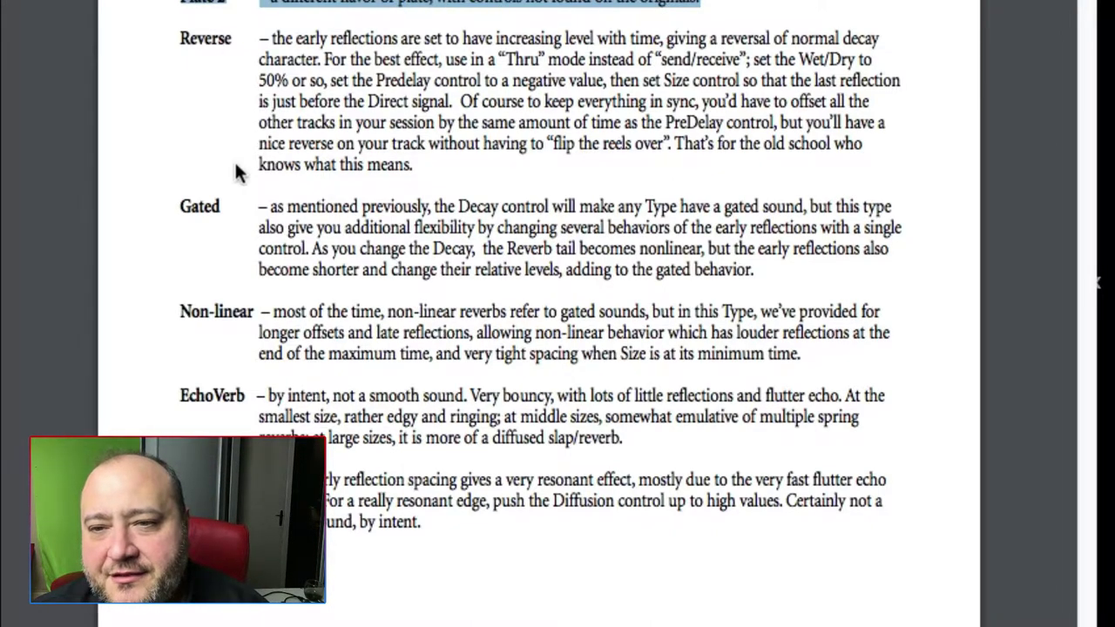
scroll(234, 178, "down", 1)
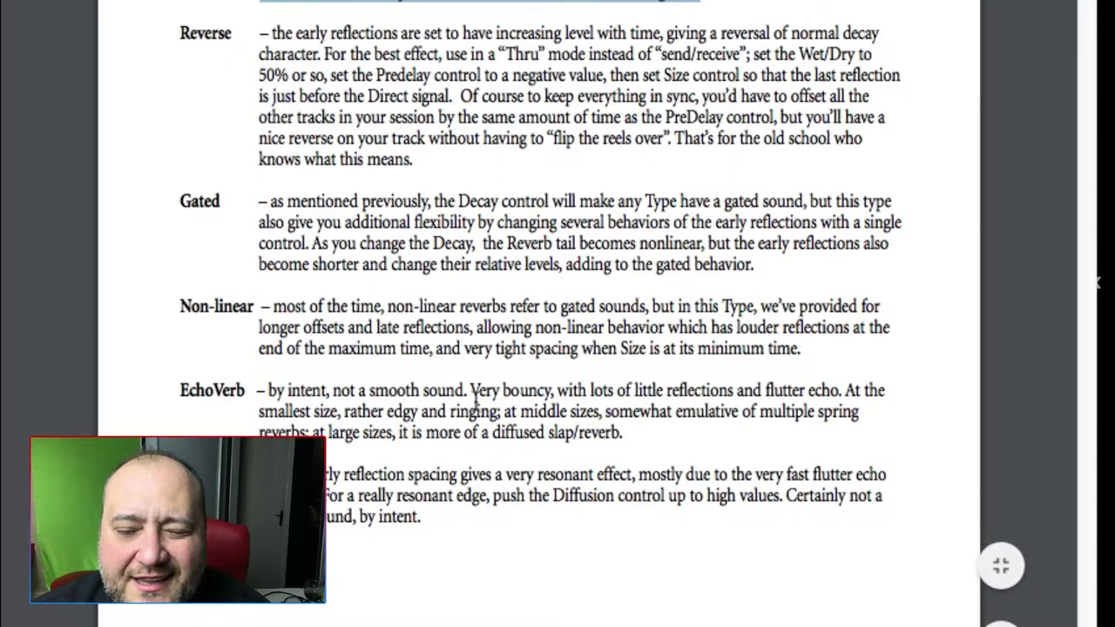
scroll(359, 110, "down", 1)
scroll(275, 96, "down", 3)
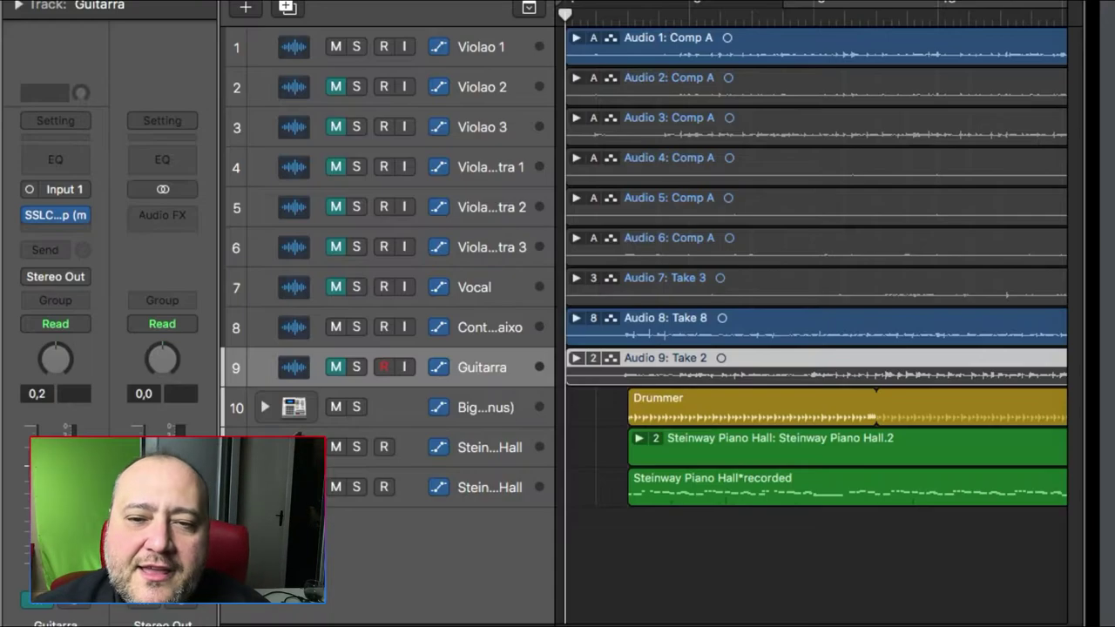
Switch to the Logic Pro project, solo the Violao 1 track and start playback slightly into the song.
left_click(494, 50)
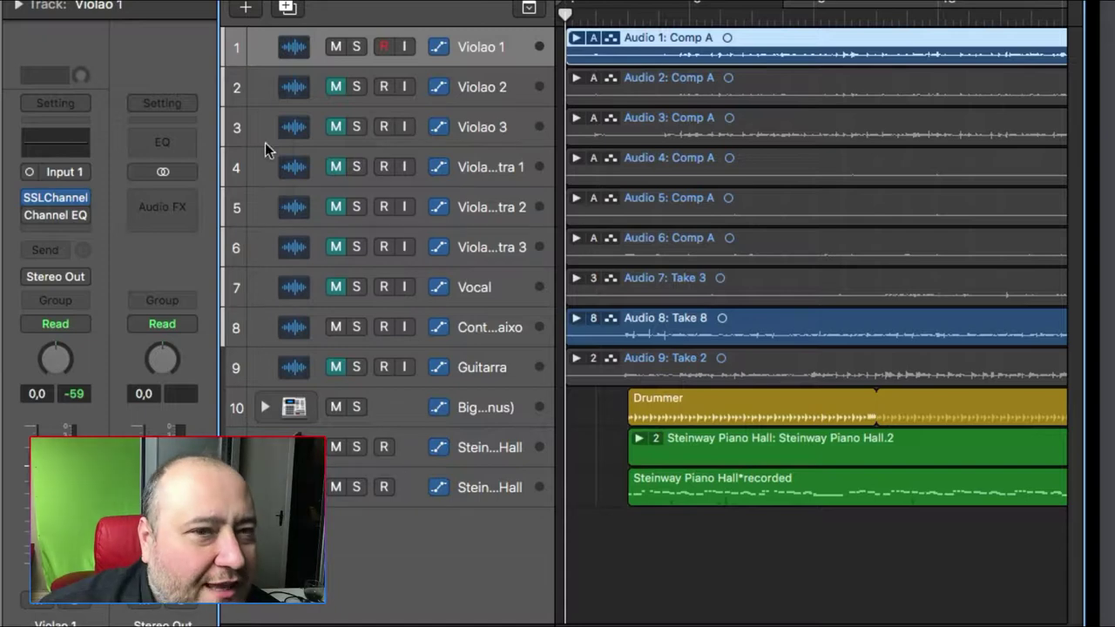
left_click(361, 44)
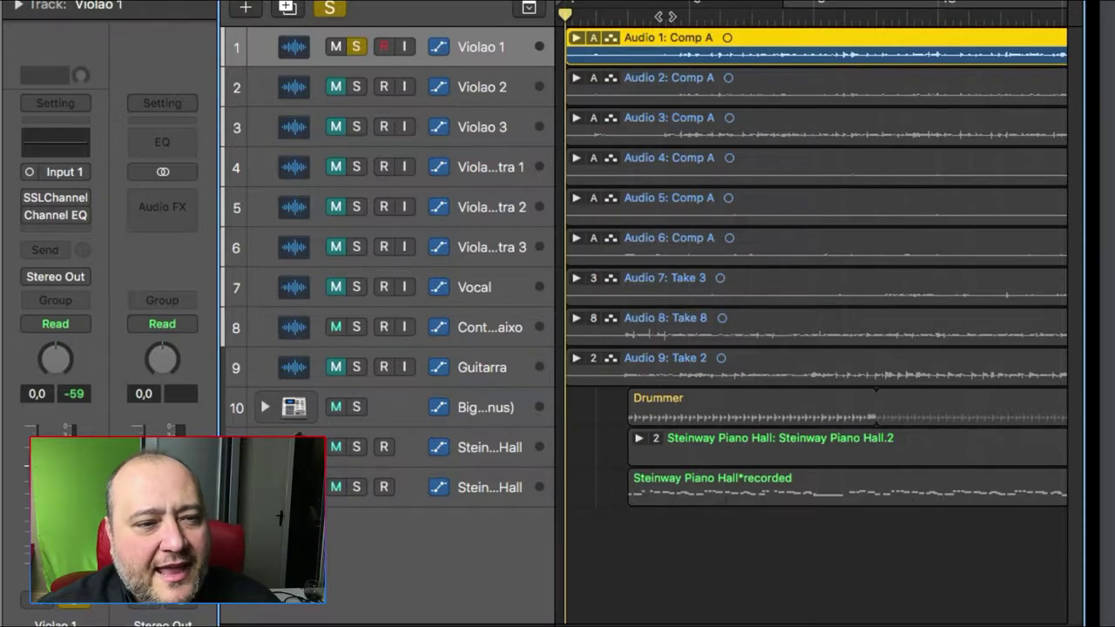
left_click(674, 14)
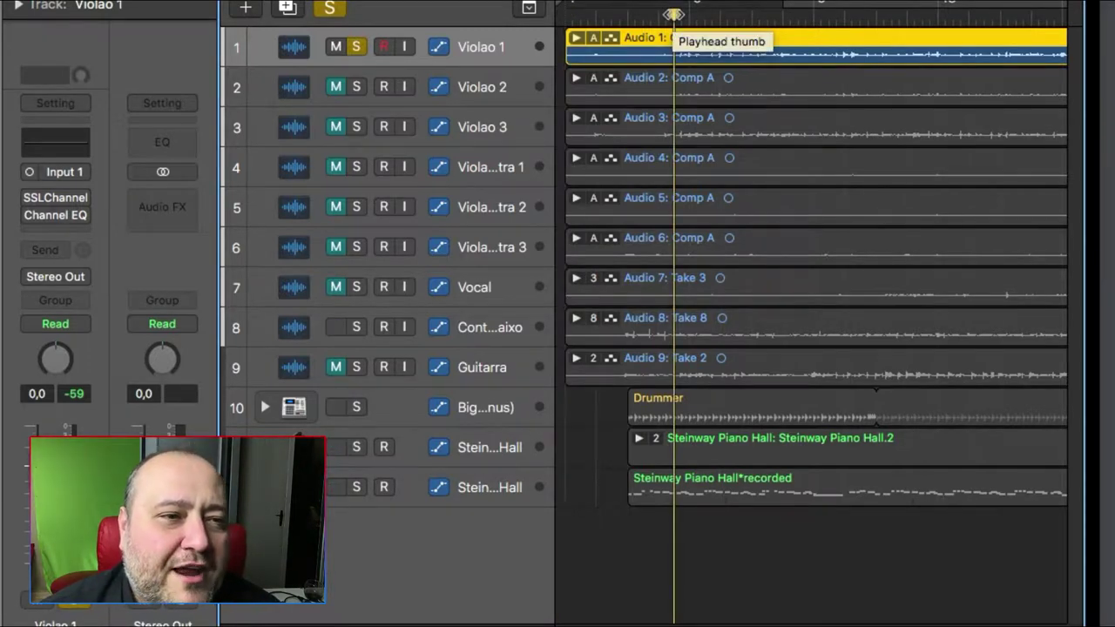
key("space")
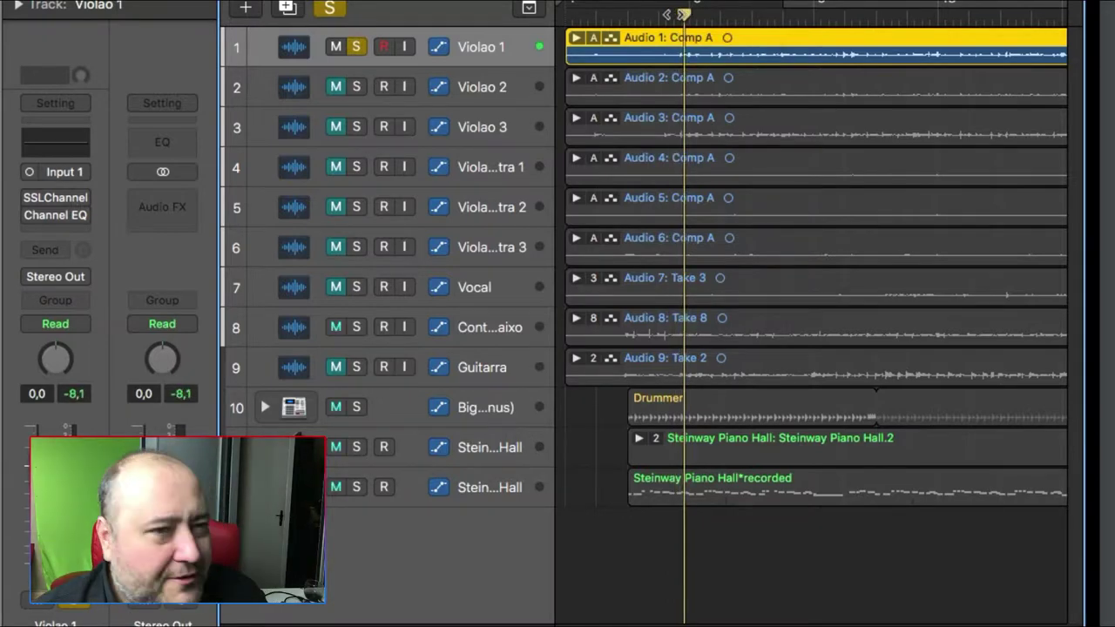
Enlarge the track heights so the Violao 1 waveform is clear, and replay it from an earlier point.
key("super+Down")
key("super+Down")
key("super+Down")
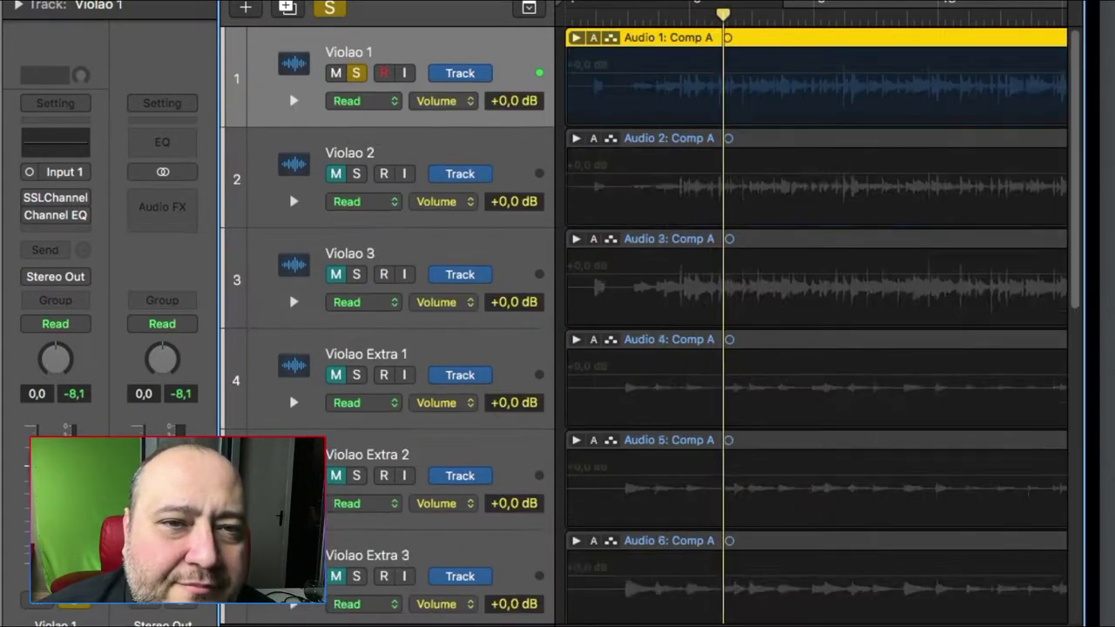
key("super+Down")
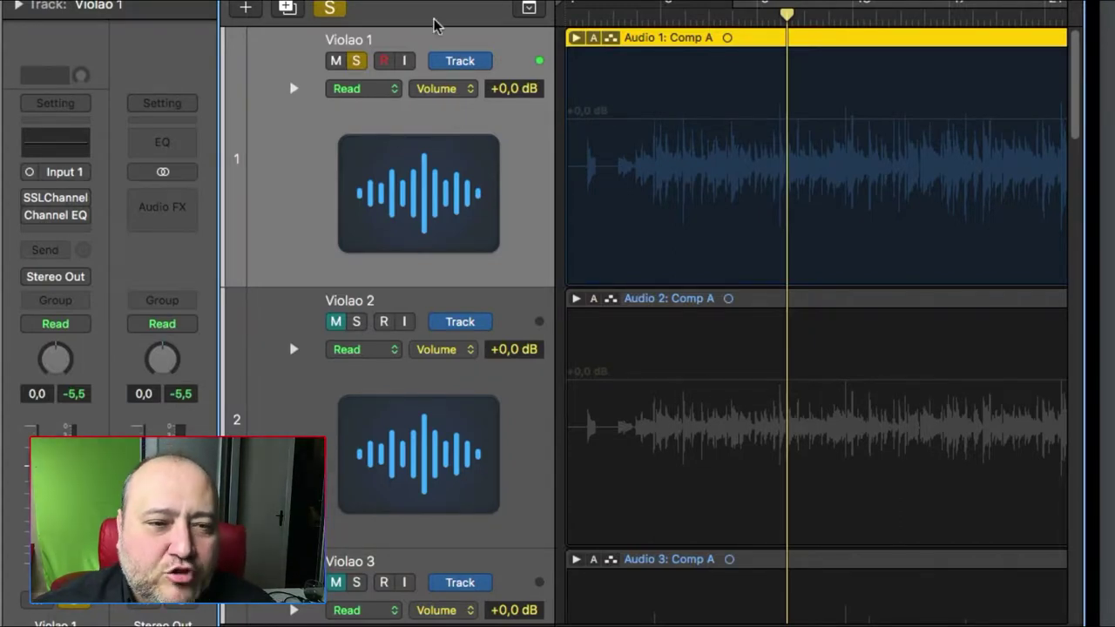
left_click(640, 14)
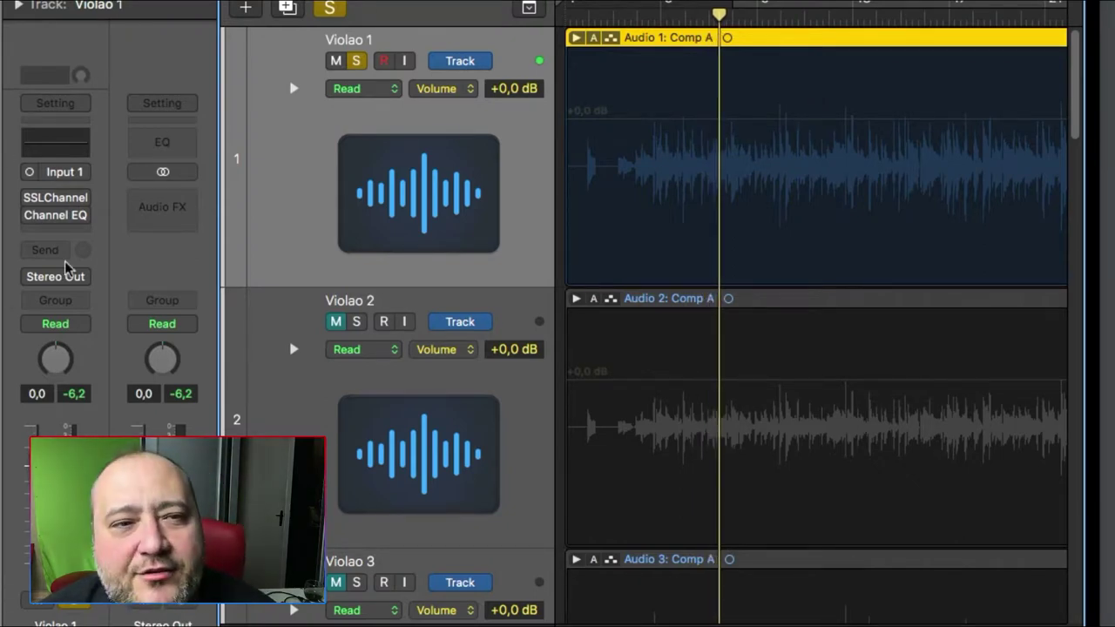
left_click(85, 199)
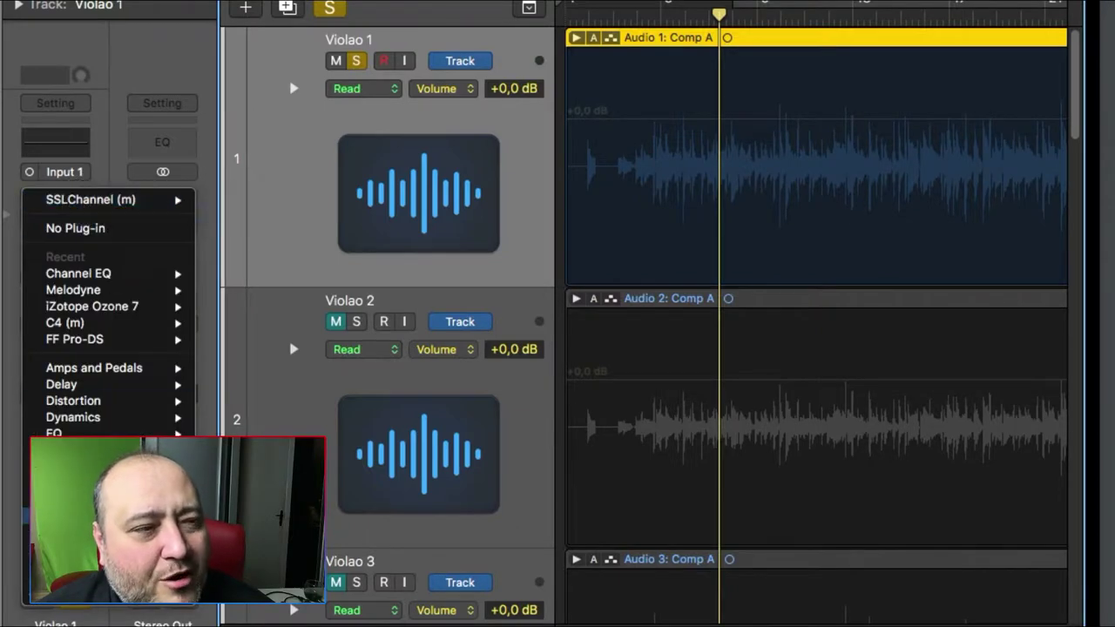
mouse_move(157, 607)
mouse_move(357, 609)
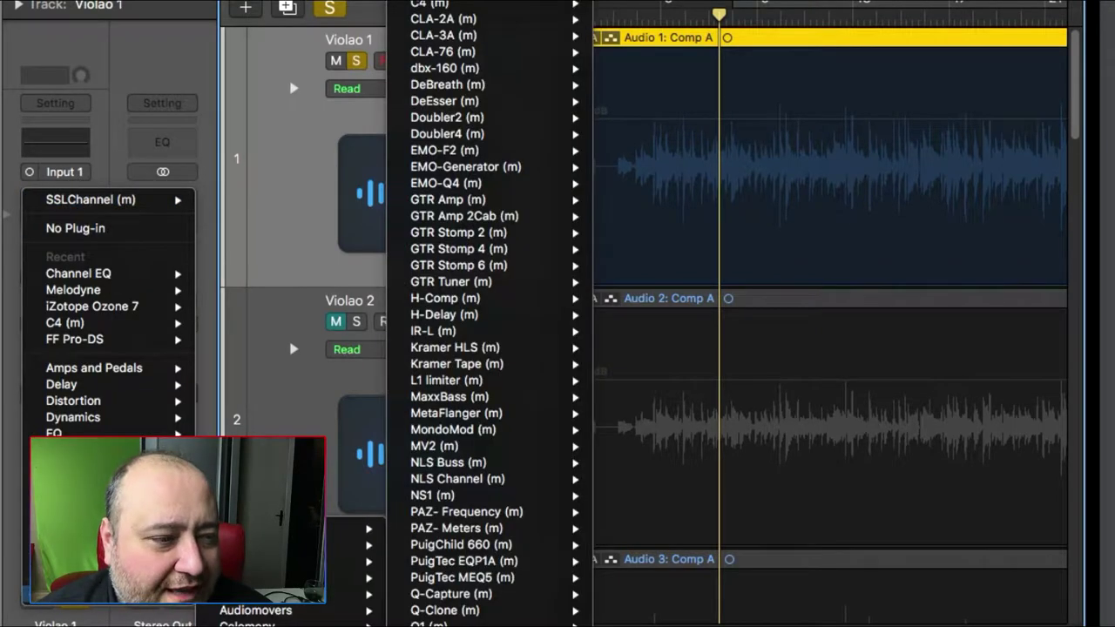
scroll(486, 314, "down", 3)
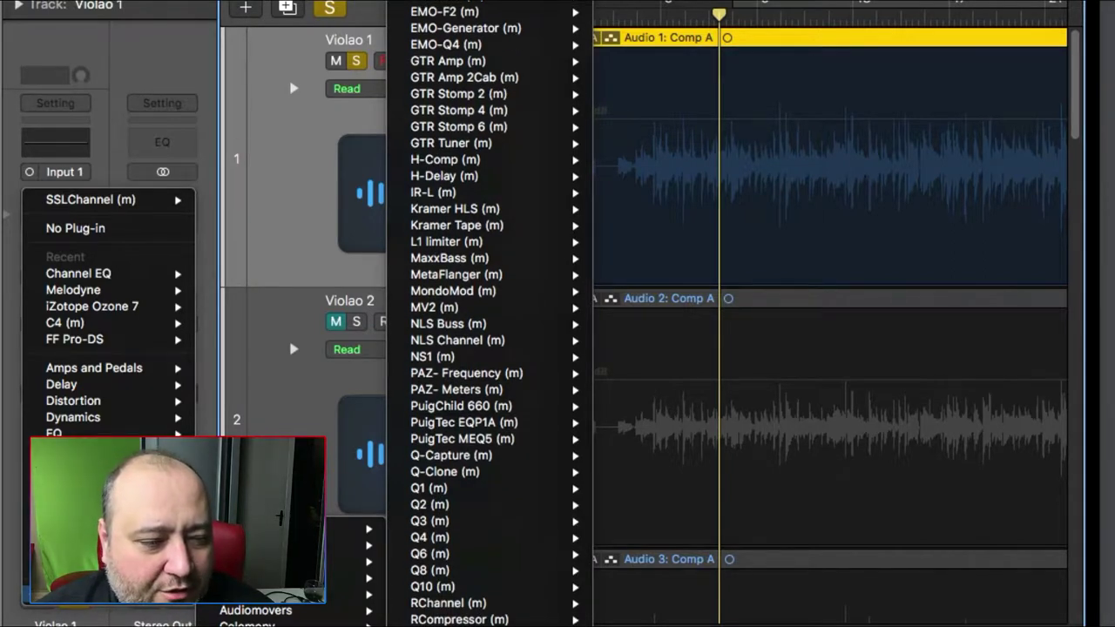
scroll(420, 619, "down", 3)
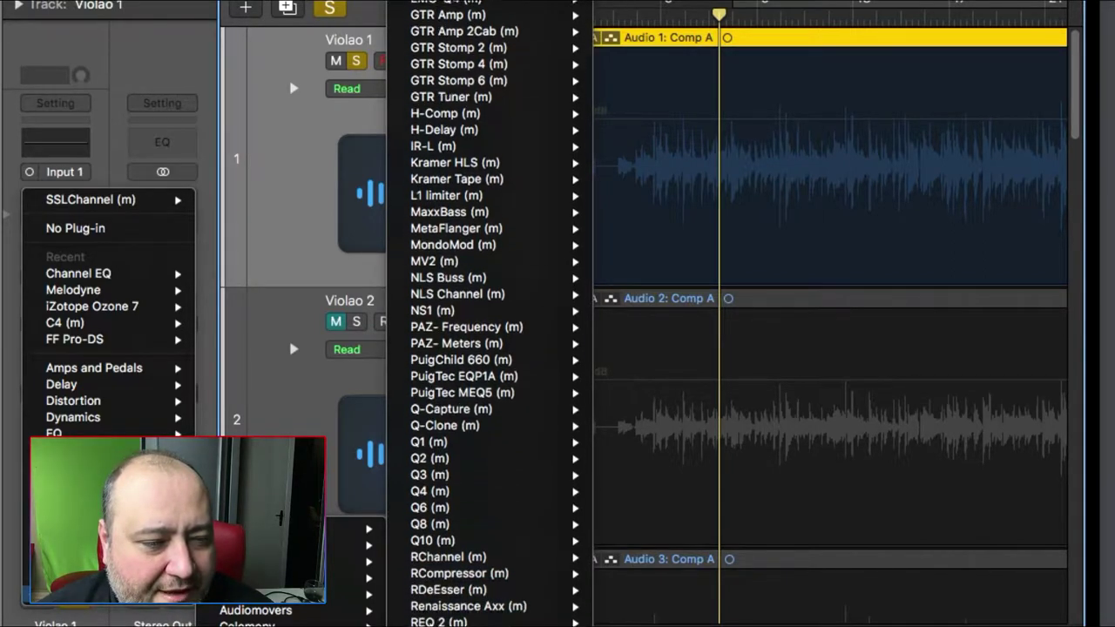
mouse_move(430, 620)
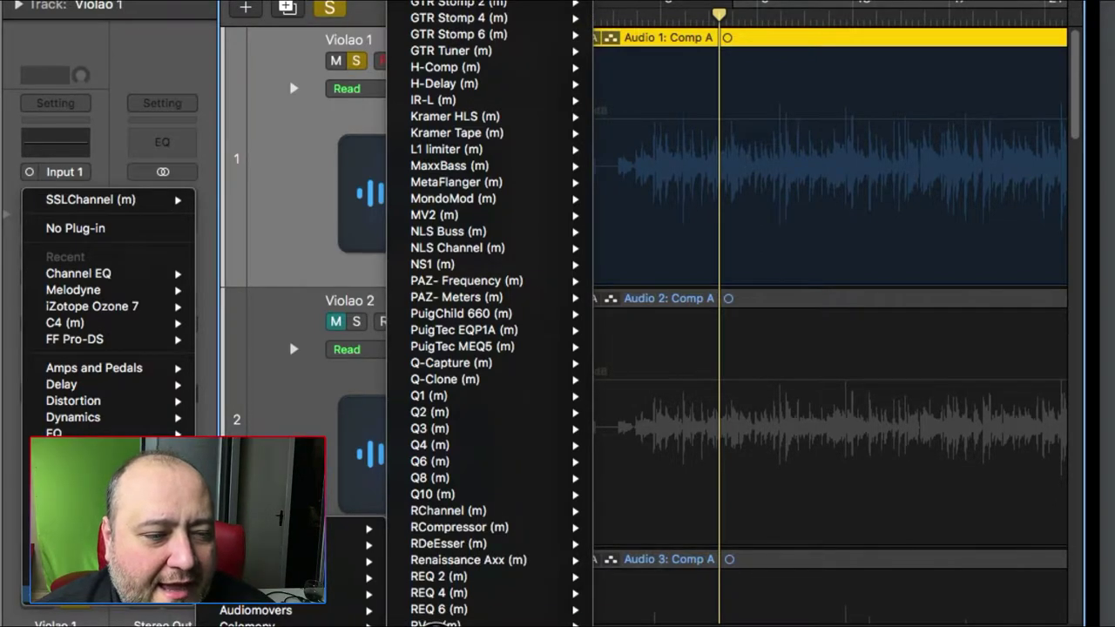
scroll(435, 623, "down", 5)
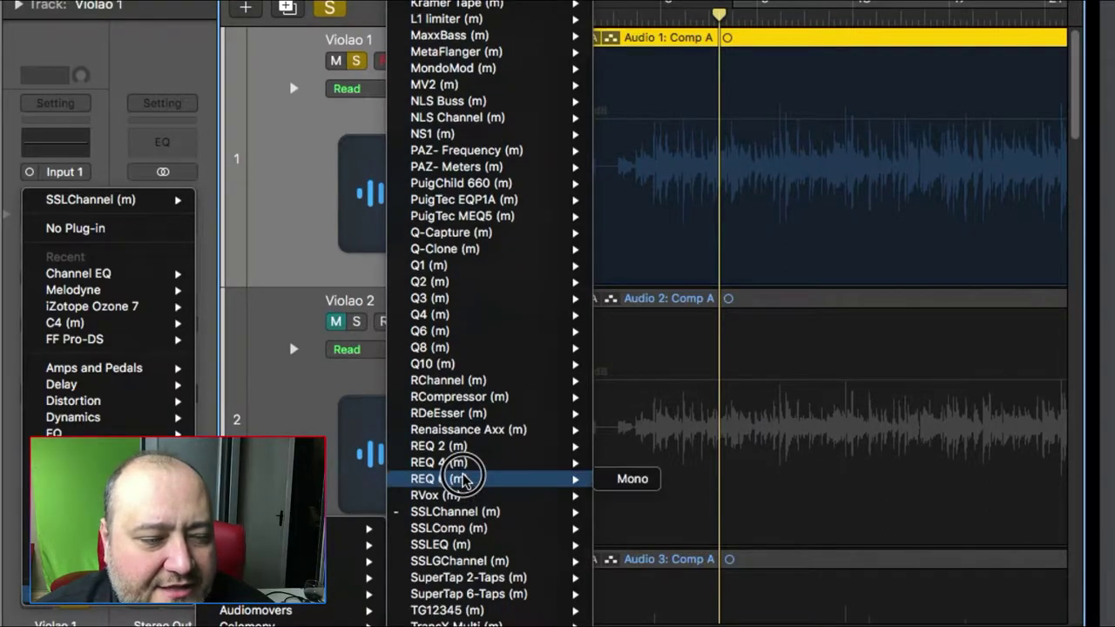
mouse_move(457, 413)
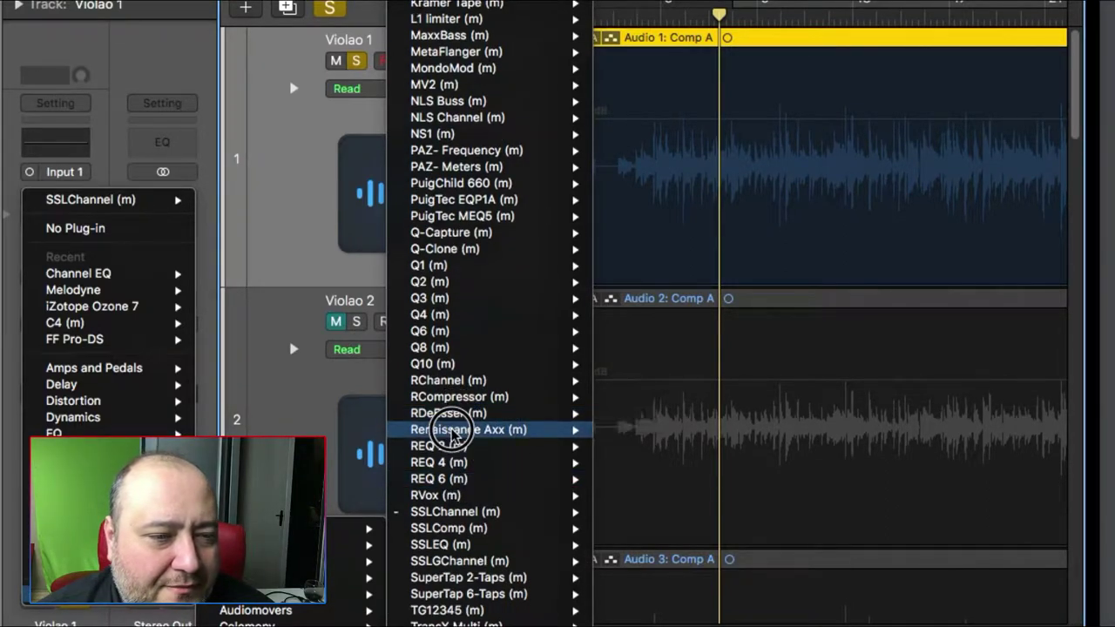
mouse_move(453, 432)
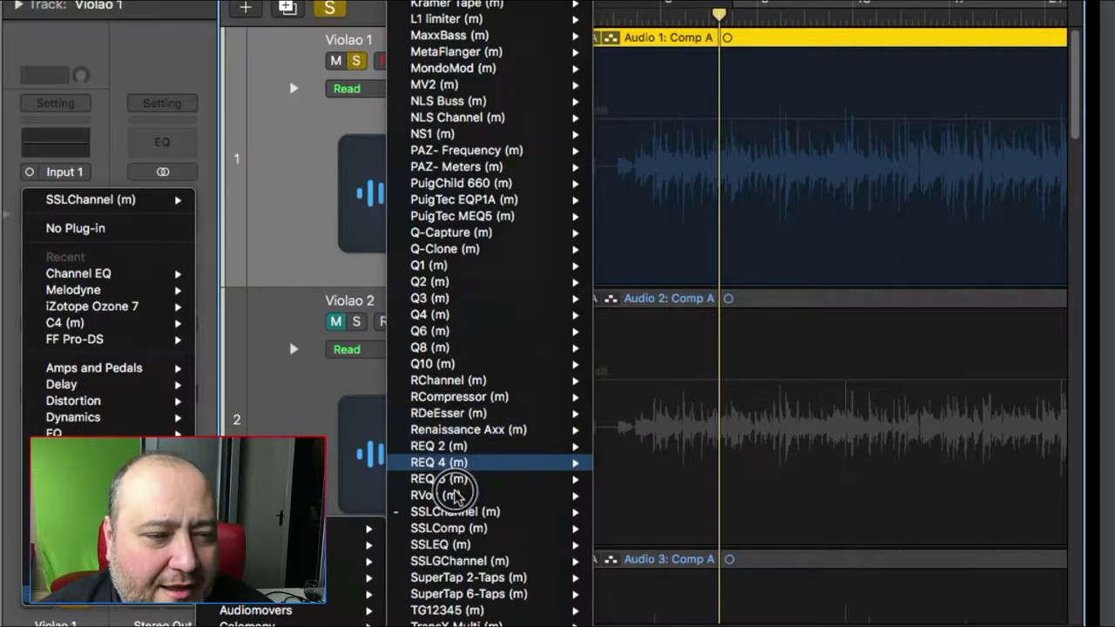
mouse_move(449, 516)
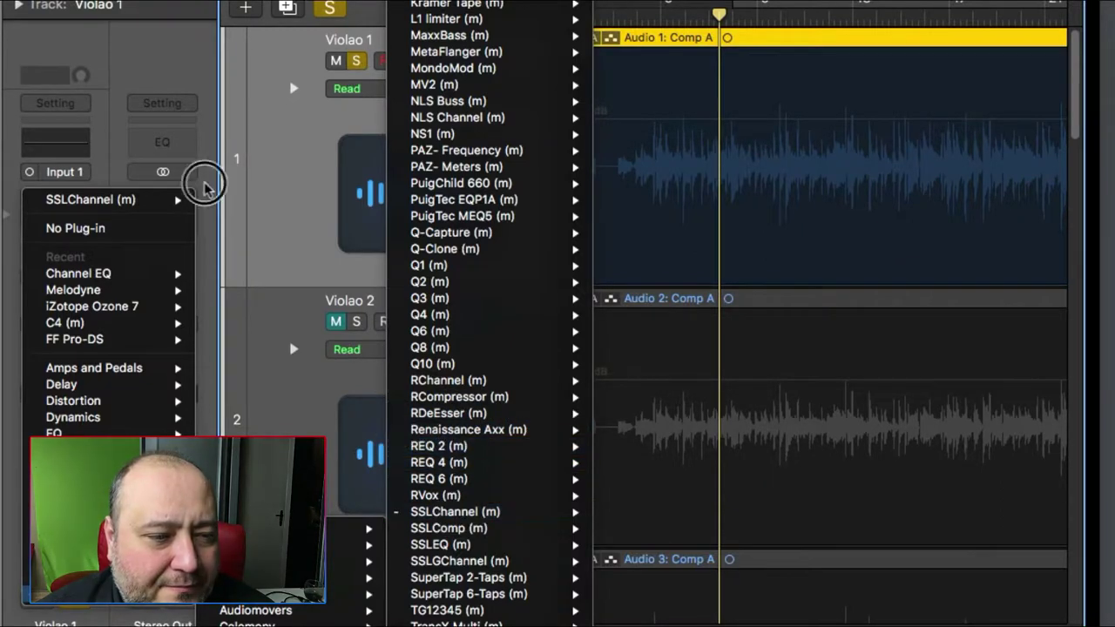
left_click(206, 180)
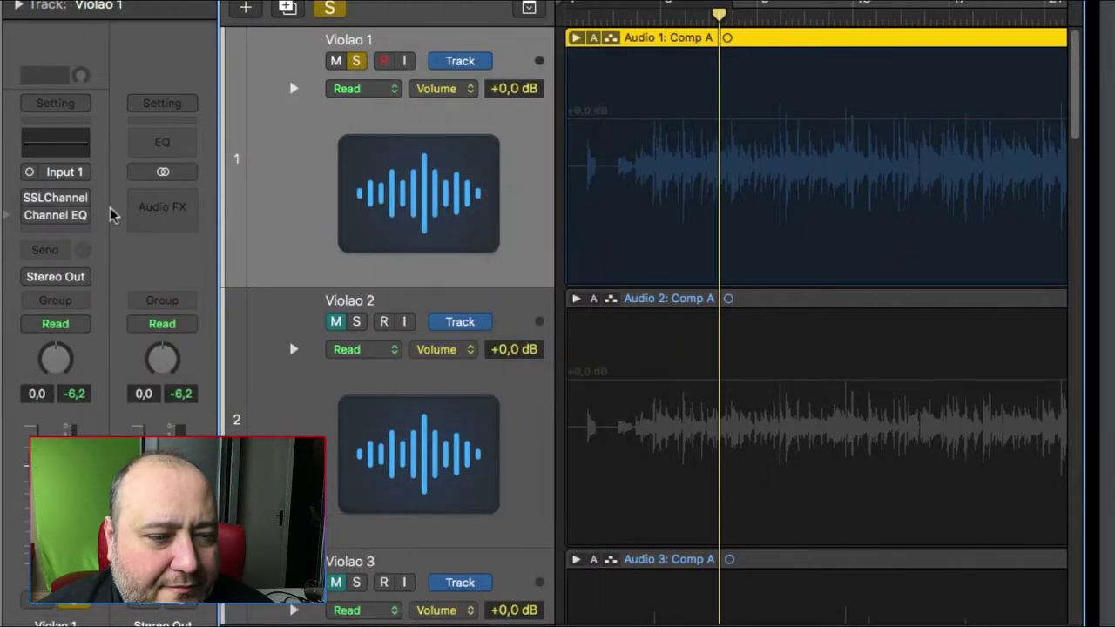
Add a send from the Violao 1 track to Bus 12.
left_click(55, 251)
mouse_move(79, 368)
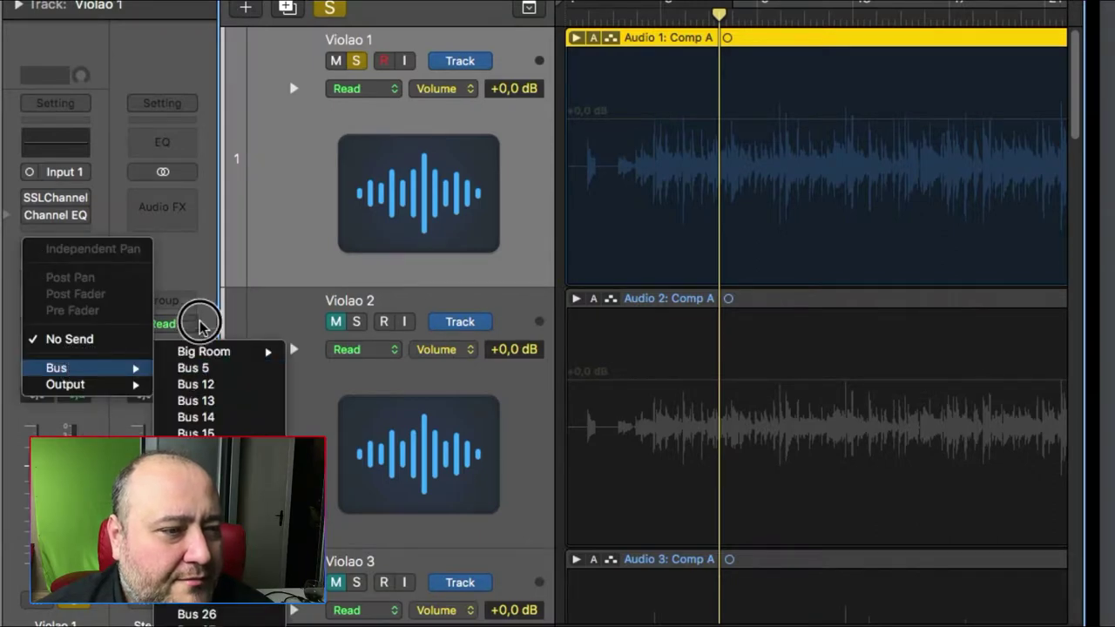
mouse_move(200, 352)
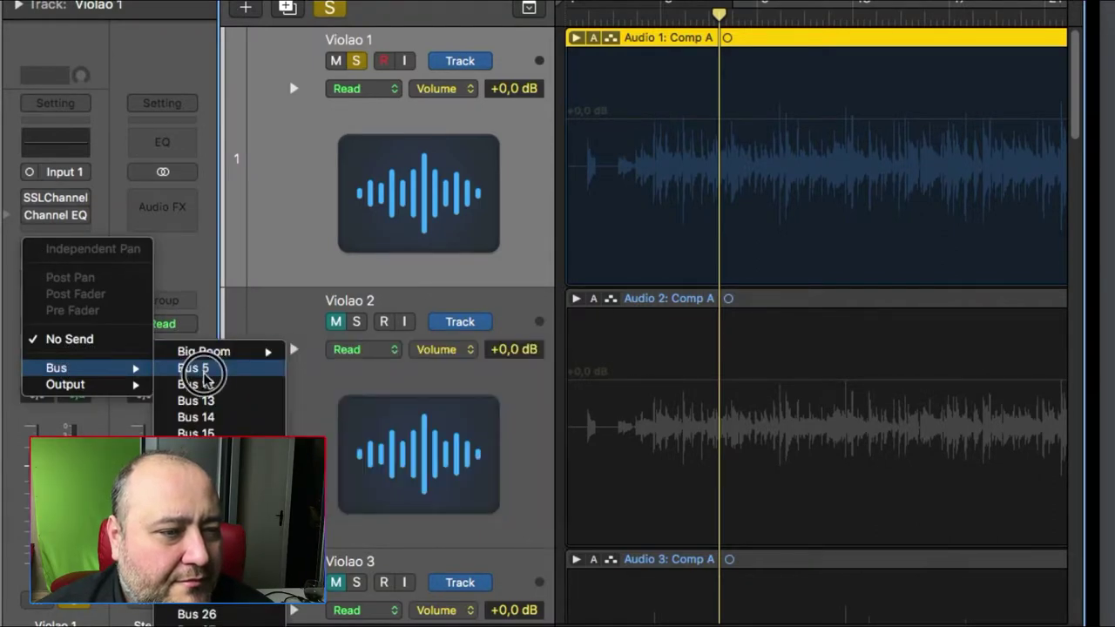
left_click(206, 389)
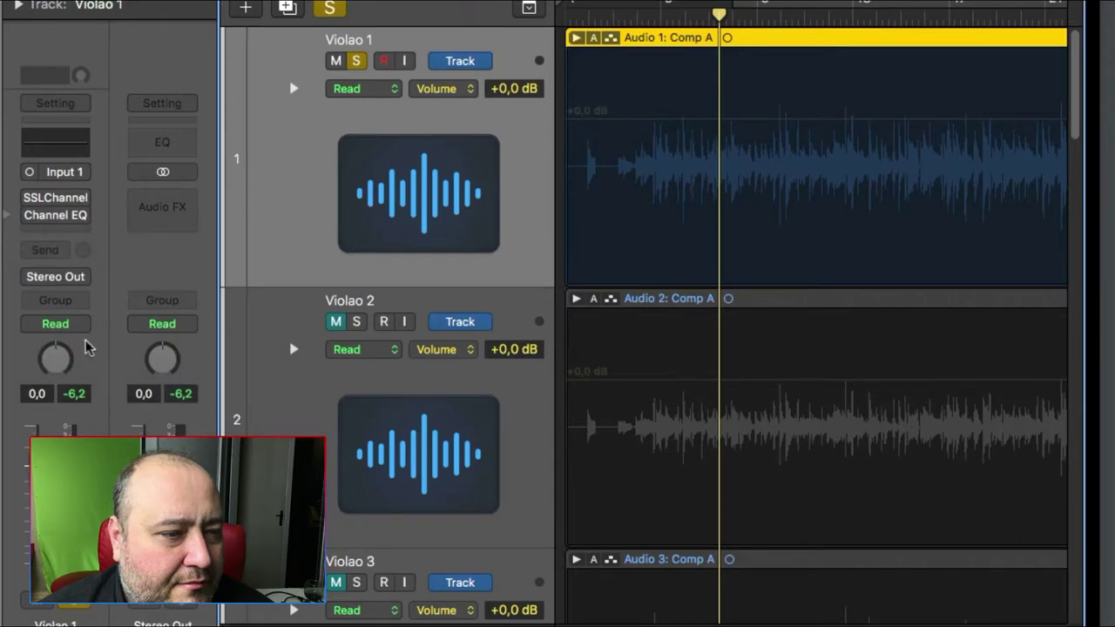
left_click(187, 198)
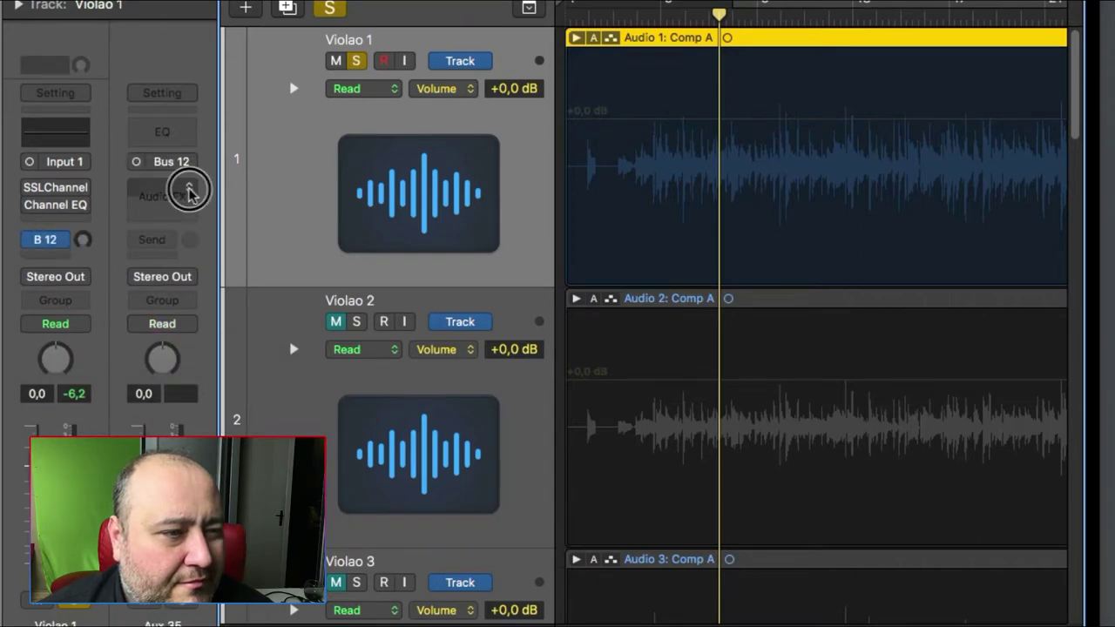
mouse_move(392, 620)
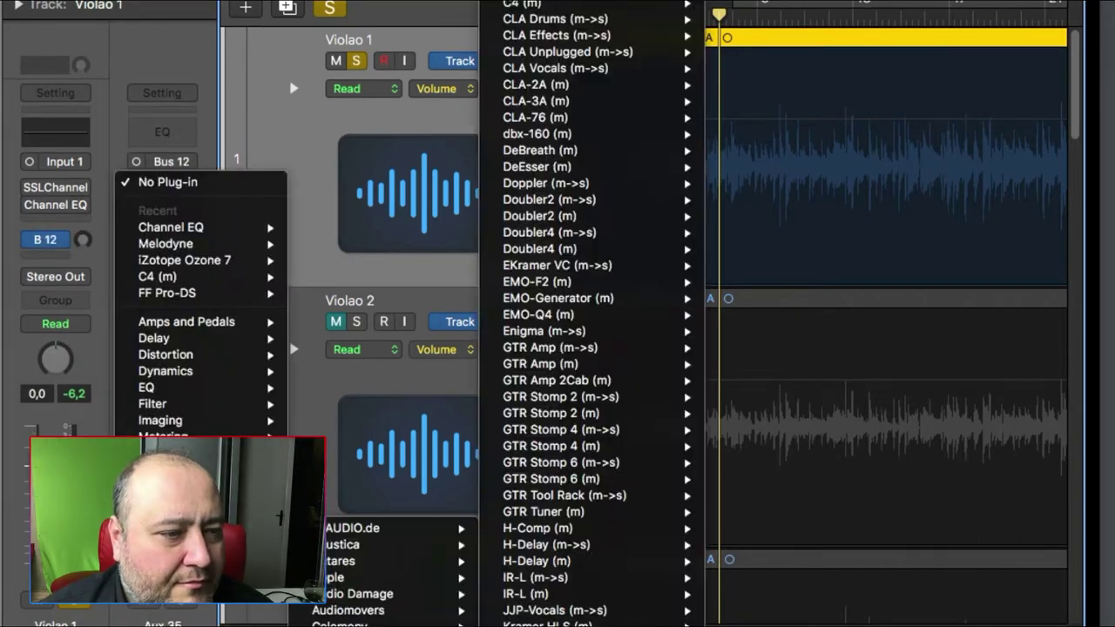
scroll(596, 313, "down", 10)
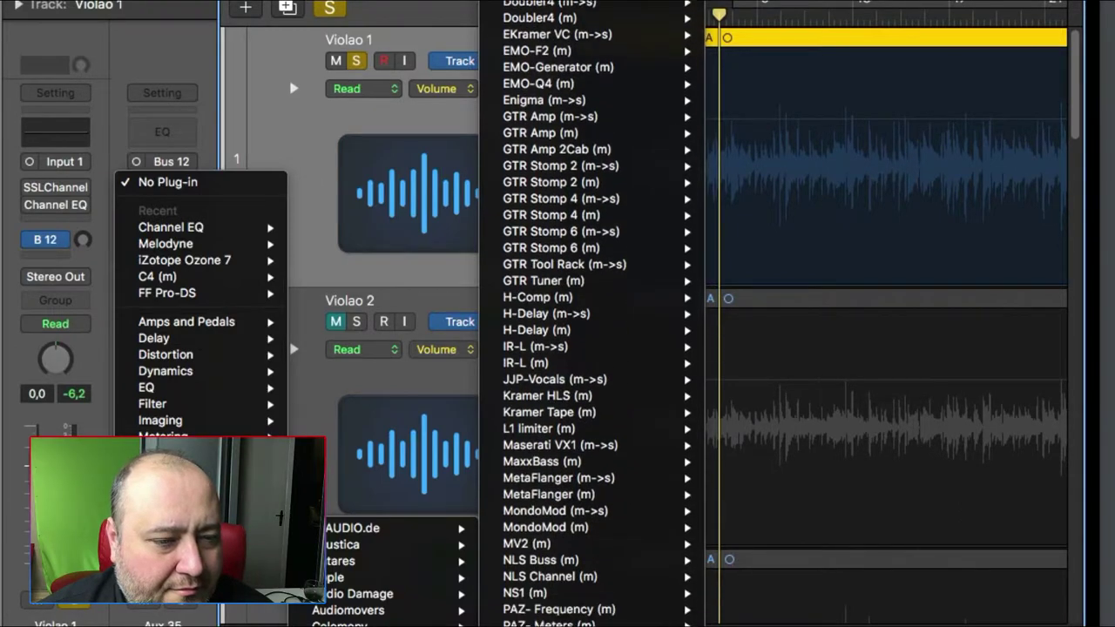
scroll(597, 314, "down", 1)
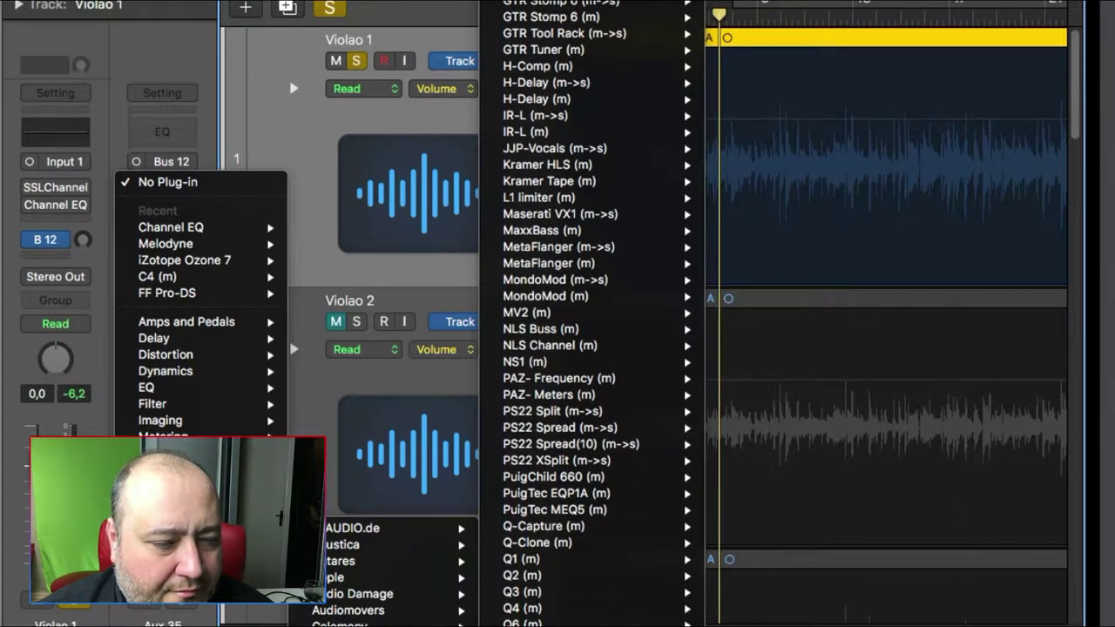
key("Escape")
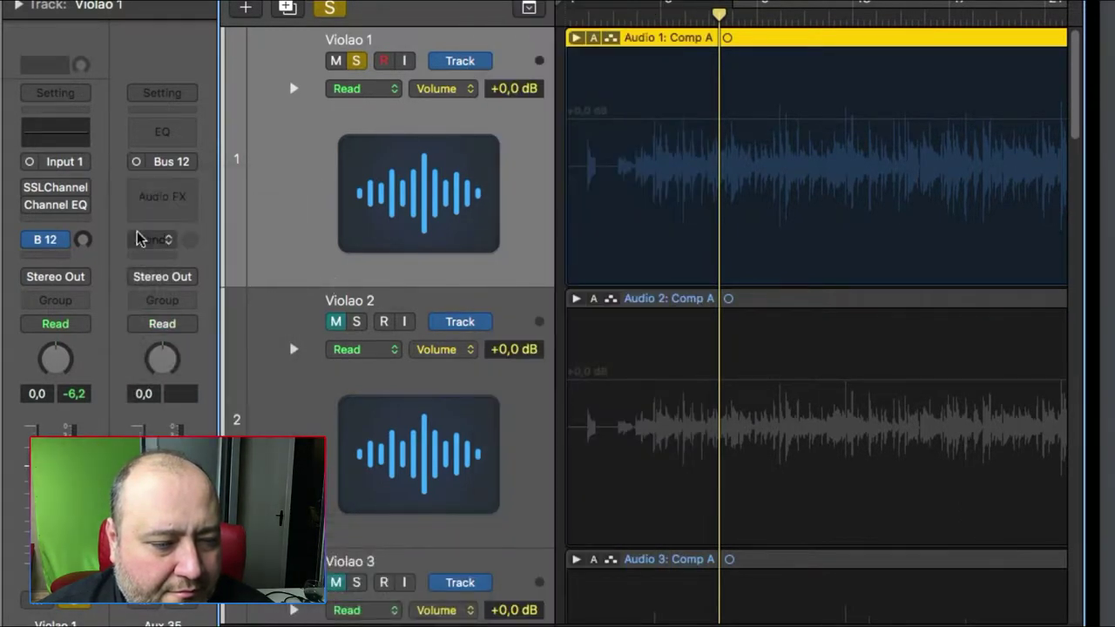
Remove the Bus 12 send from the Violao 1 track.
left_click(63, 239)
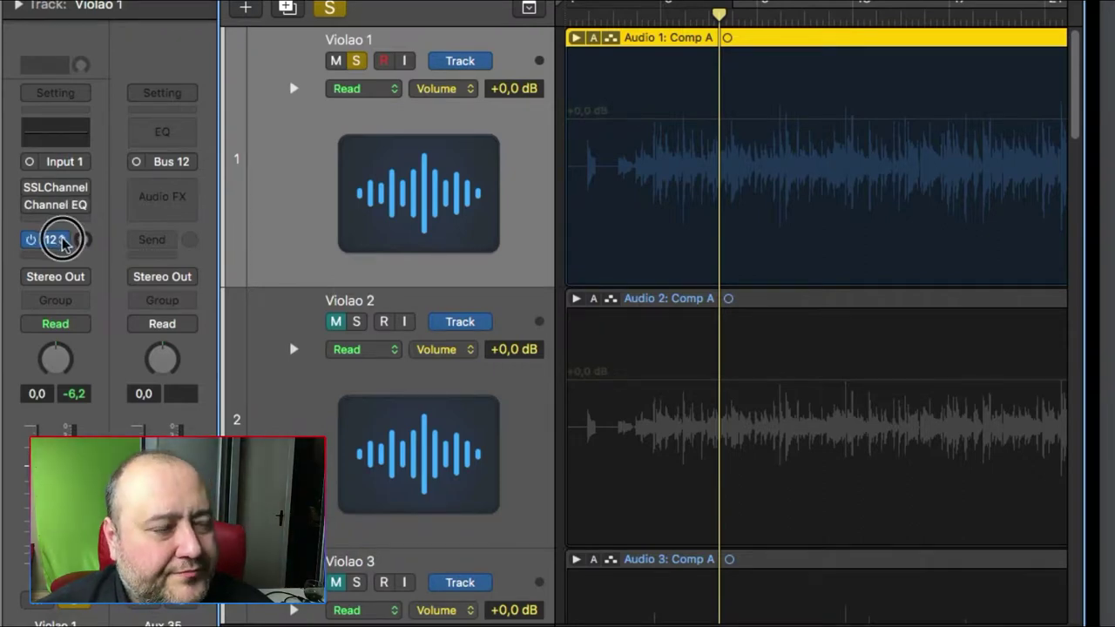
left_click(77, 358)
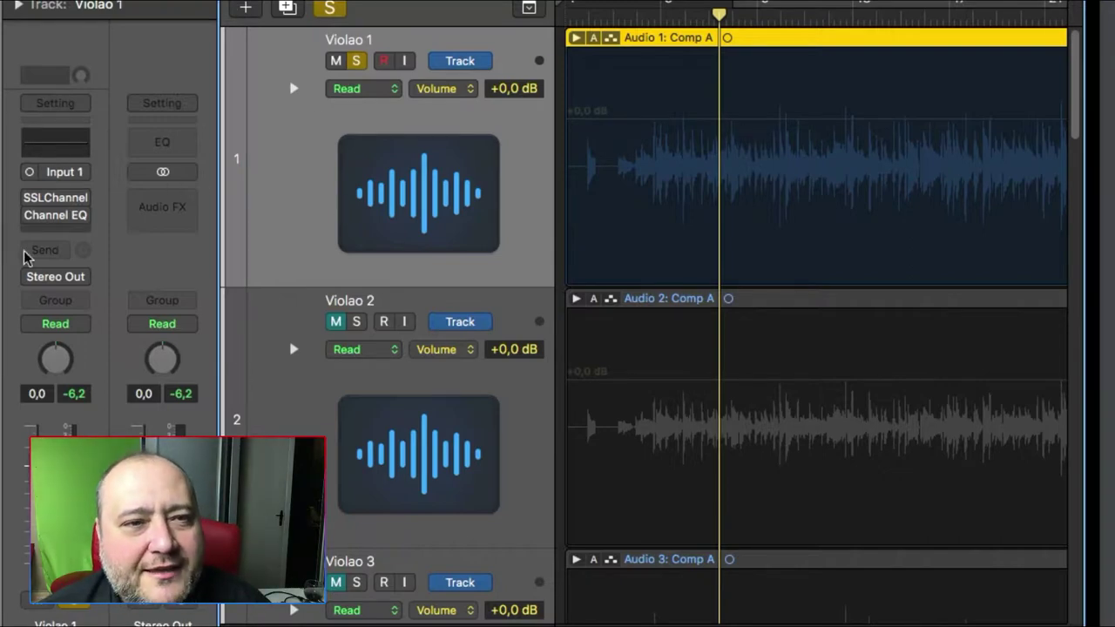
Play the soloed Violao 1 track, add a send to Bus 20 and set the send level to -∞.
key("space")
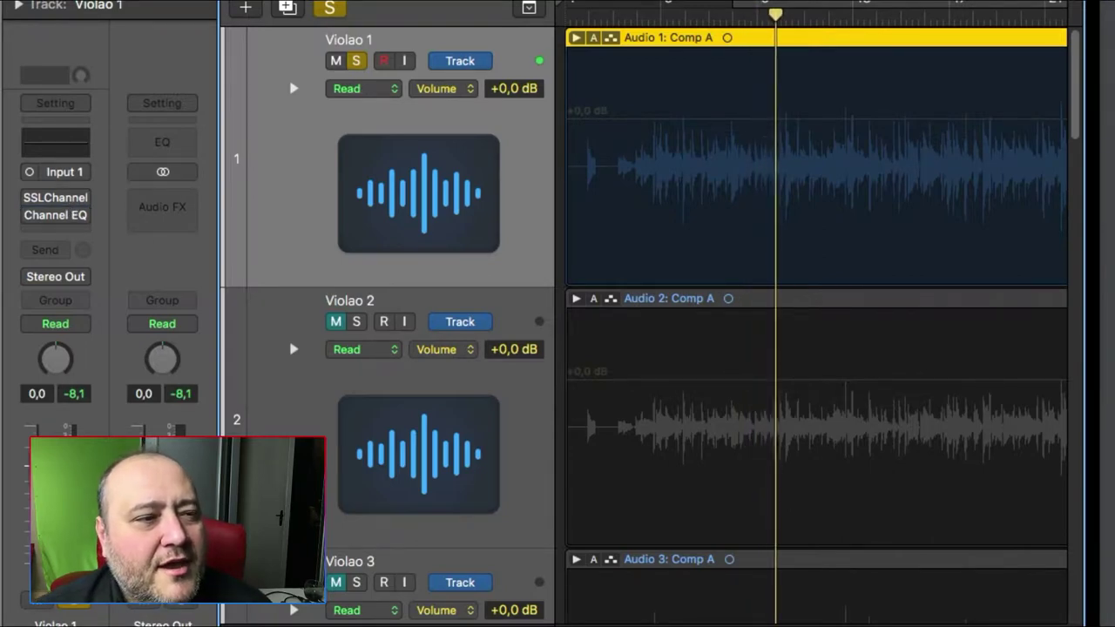
left_click(46, 250)
mouse_move(62, 367)
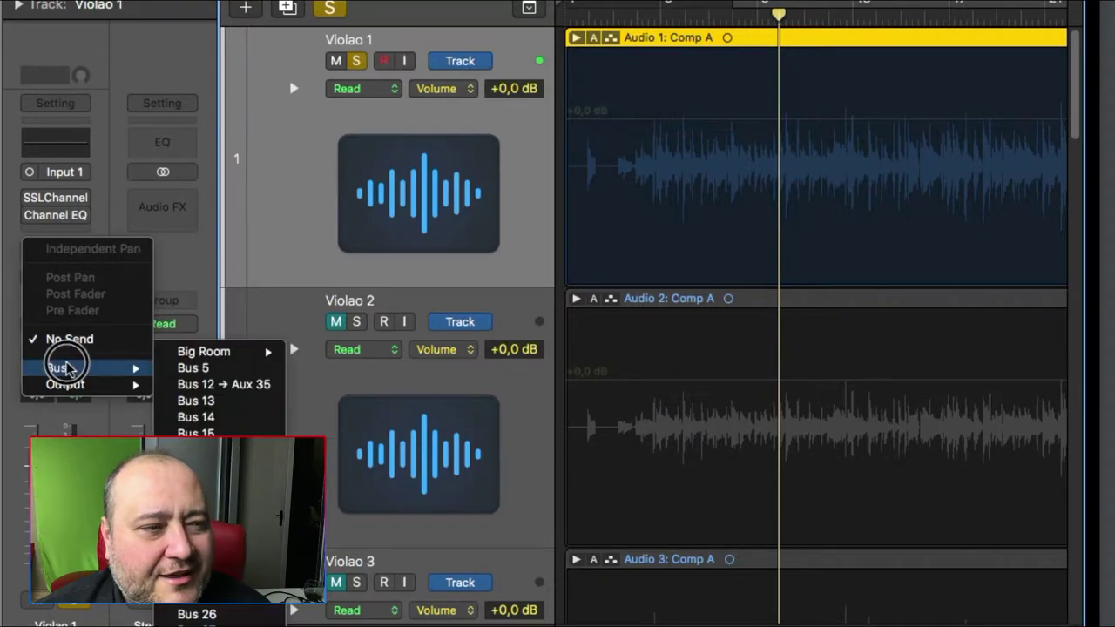
left_click(209, 401)
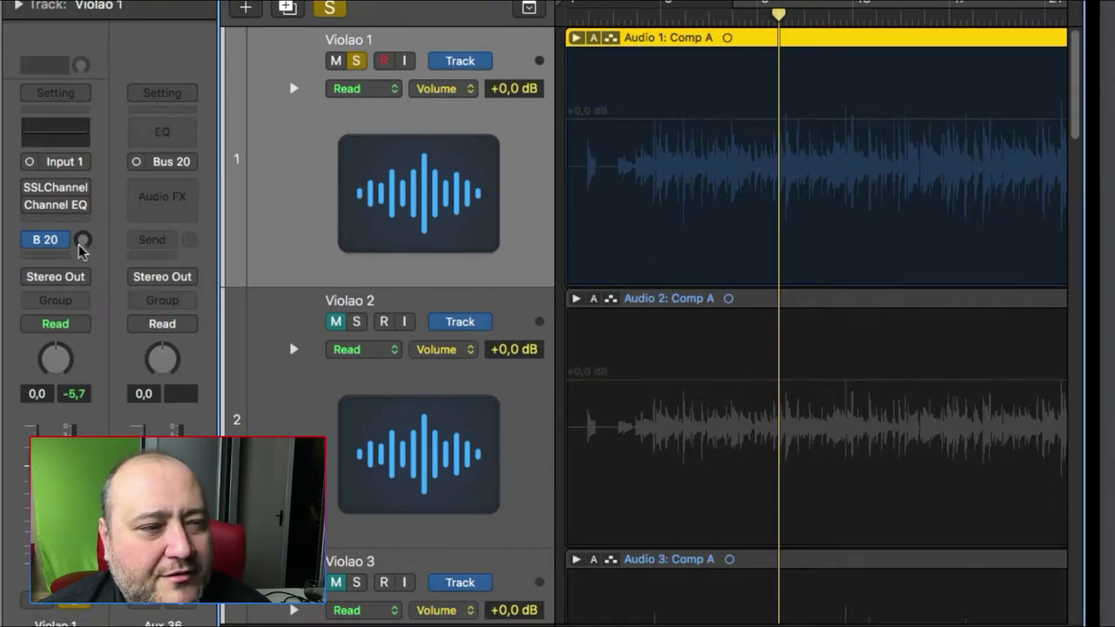
left_click_drag(82, 242, 81, 315)
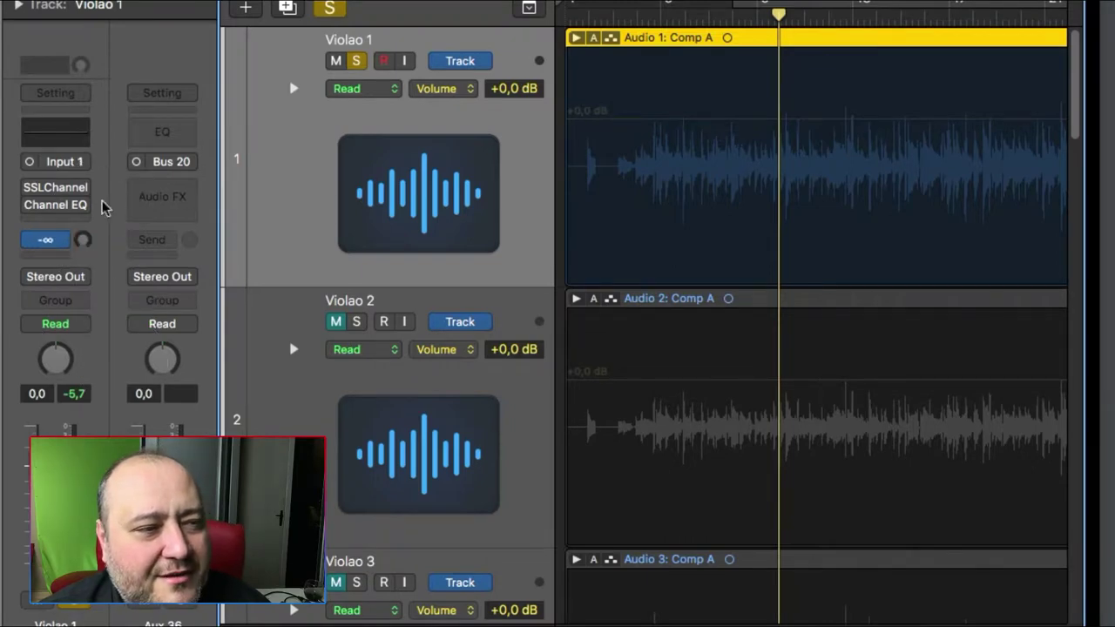
Insert the RVerb (m->s) reverb on the Bus 20 auxiliary channel and move its window clear of the channel strips.
left_click_drag(187, 190, 218, 528)
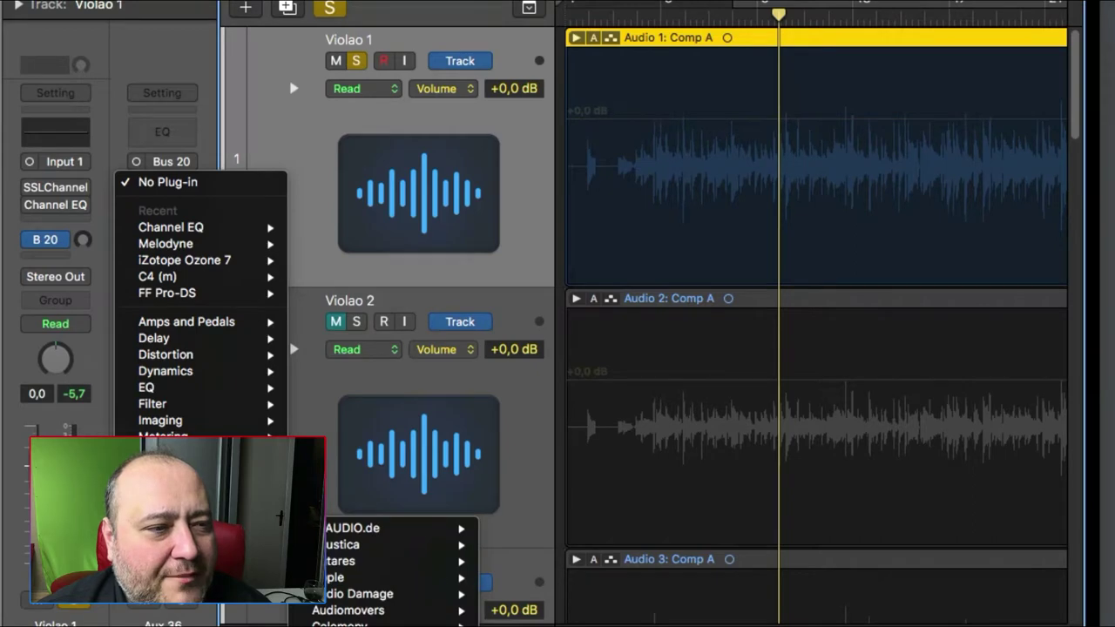
scroll(593, 314, "down", 10)
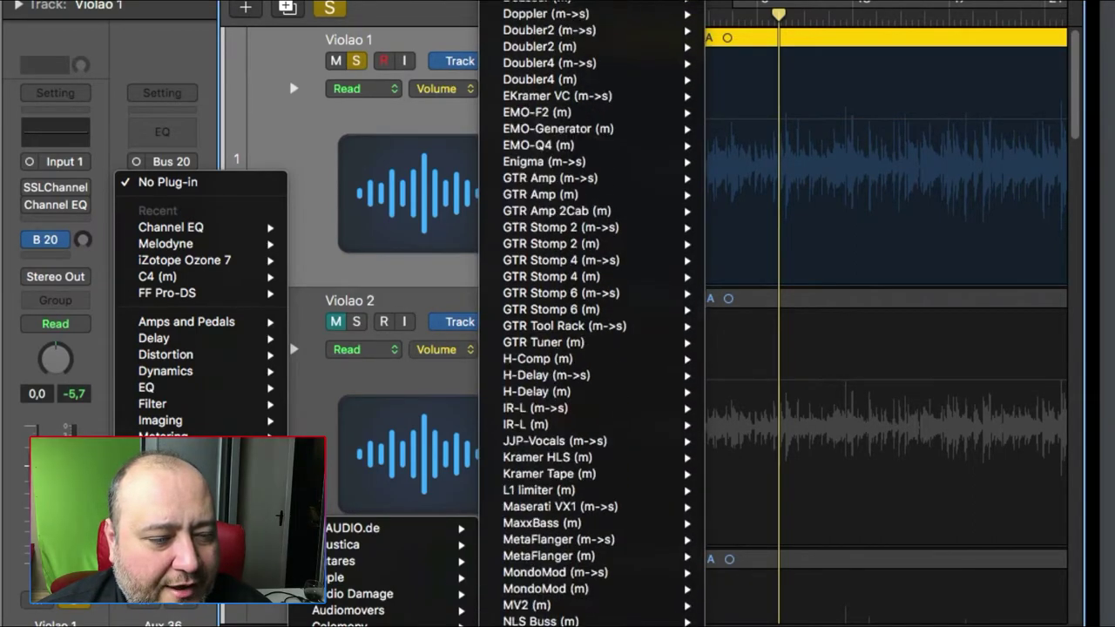
scroll(593, 314, "down", 5)
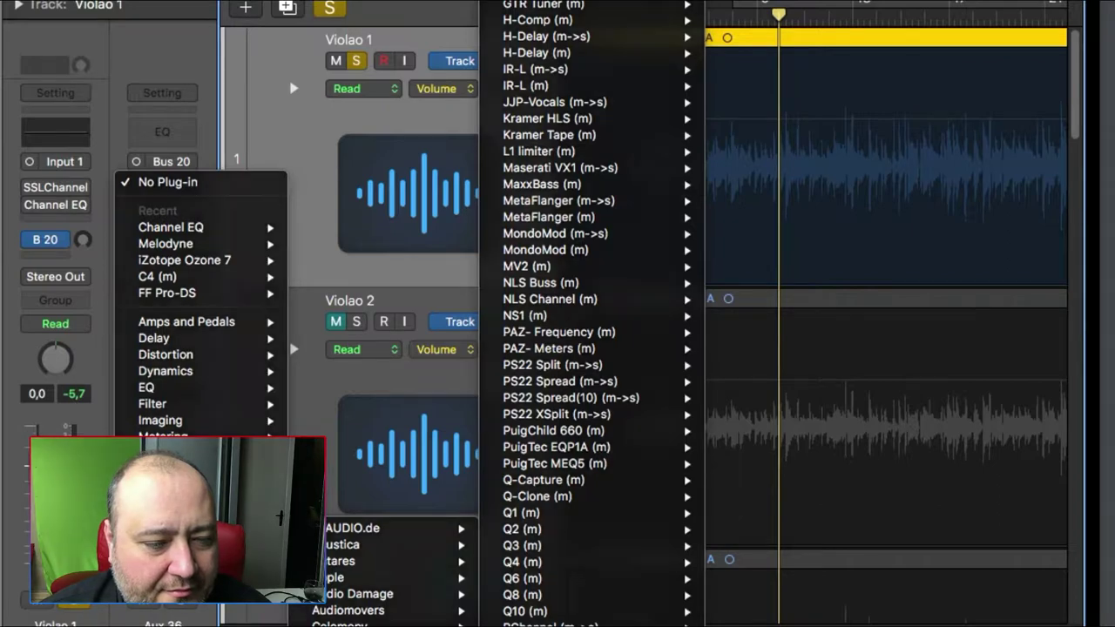
key("Escape")
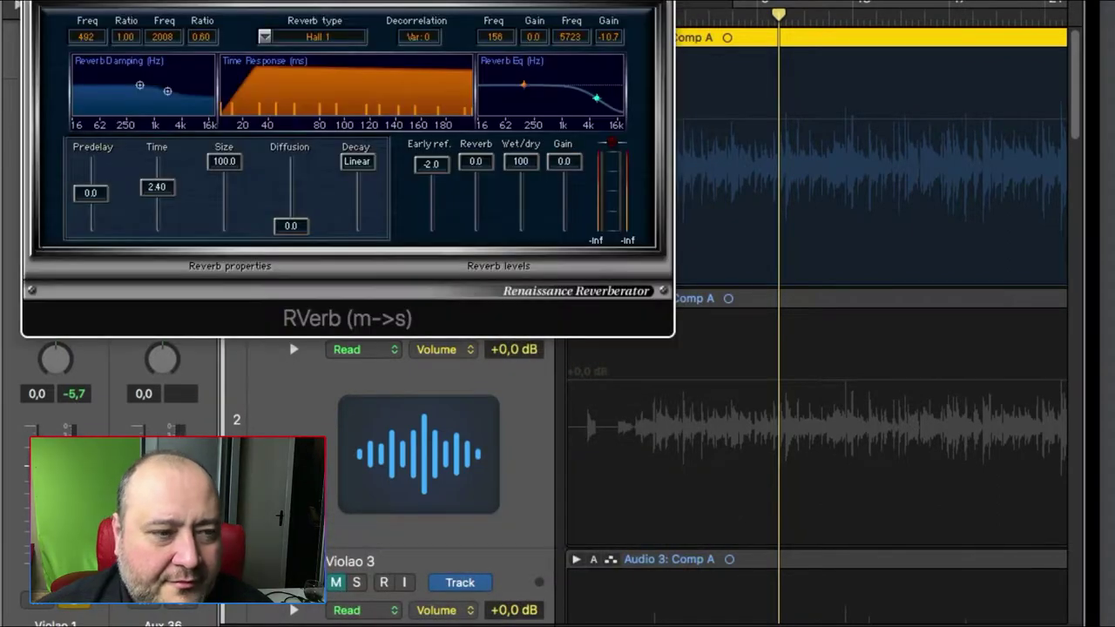
left_click_drag(152, 0, 433, 84)
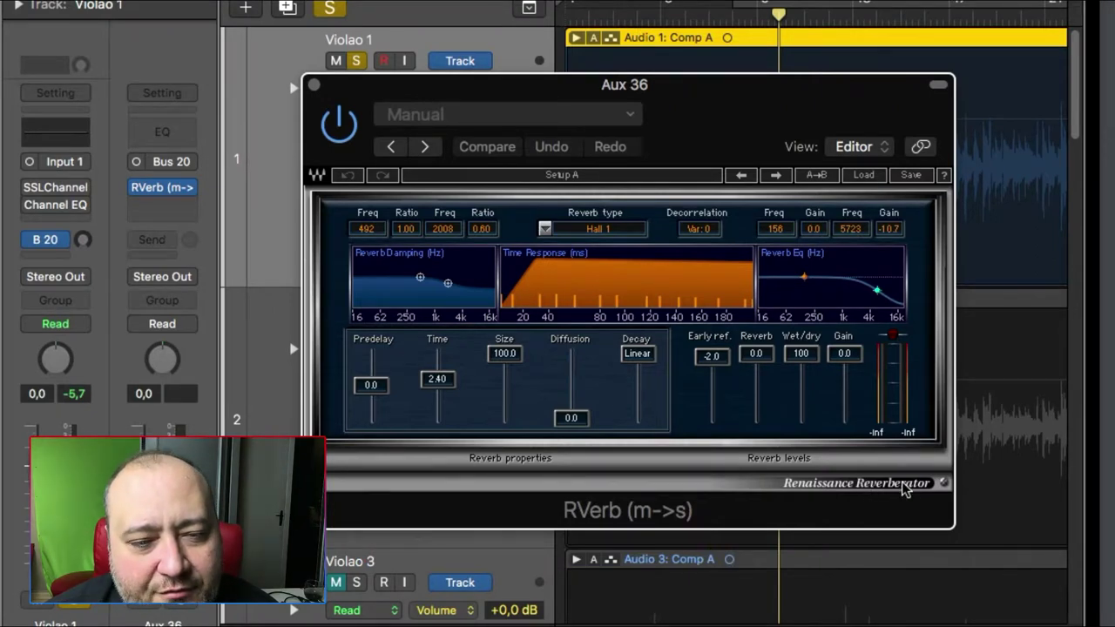
left_click_drag(506, 85, 489, 47)
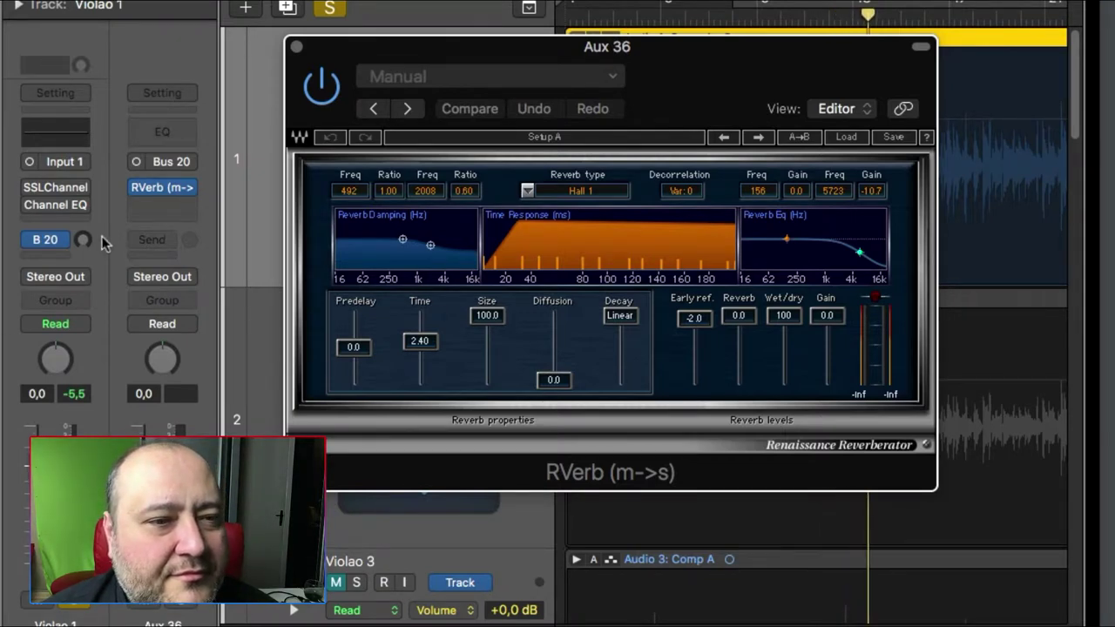
Set the reverb's Wet/dry to 100 and hold the Violao 1 send to Bus 20 at -∞.
left_click_drag(527, 53, 457, 16)
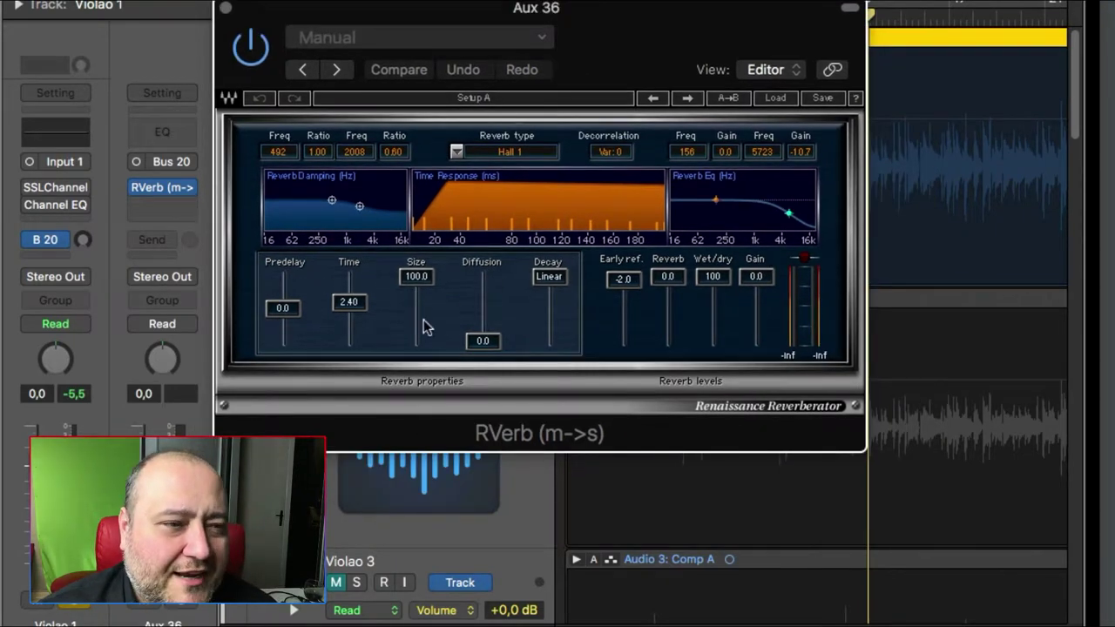
mouse_move(713, 276)
left_mouse_down()
mouse_move(713, 341)
mouse_move(712, 276)
left_mouse_up()
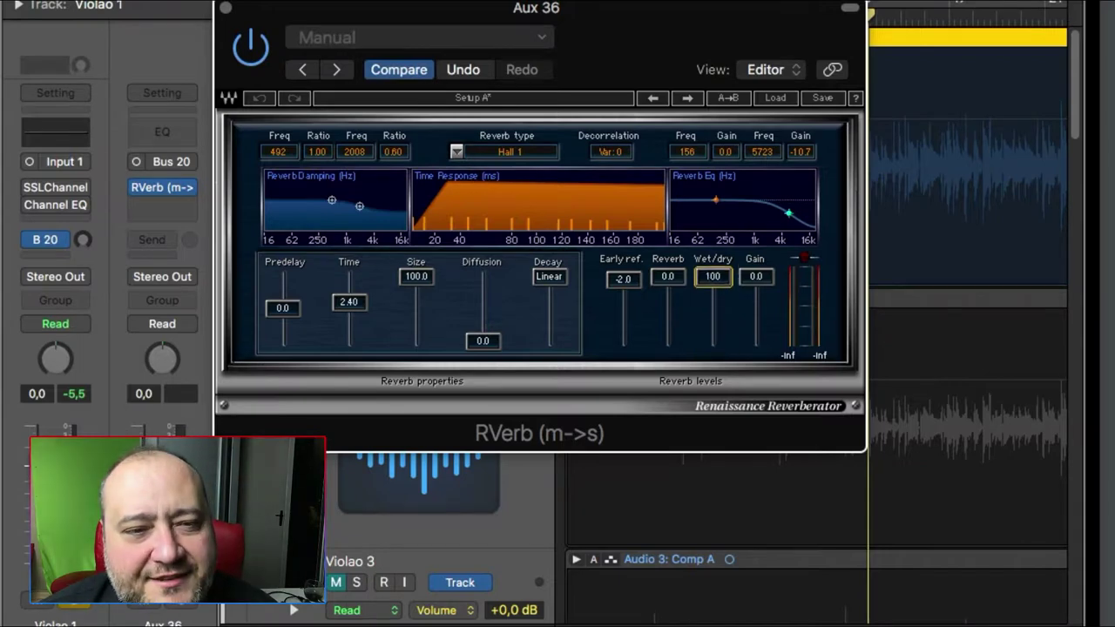
left_click_drag(85, 250, 62, 313)
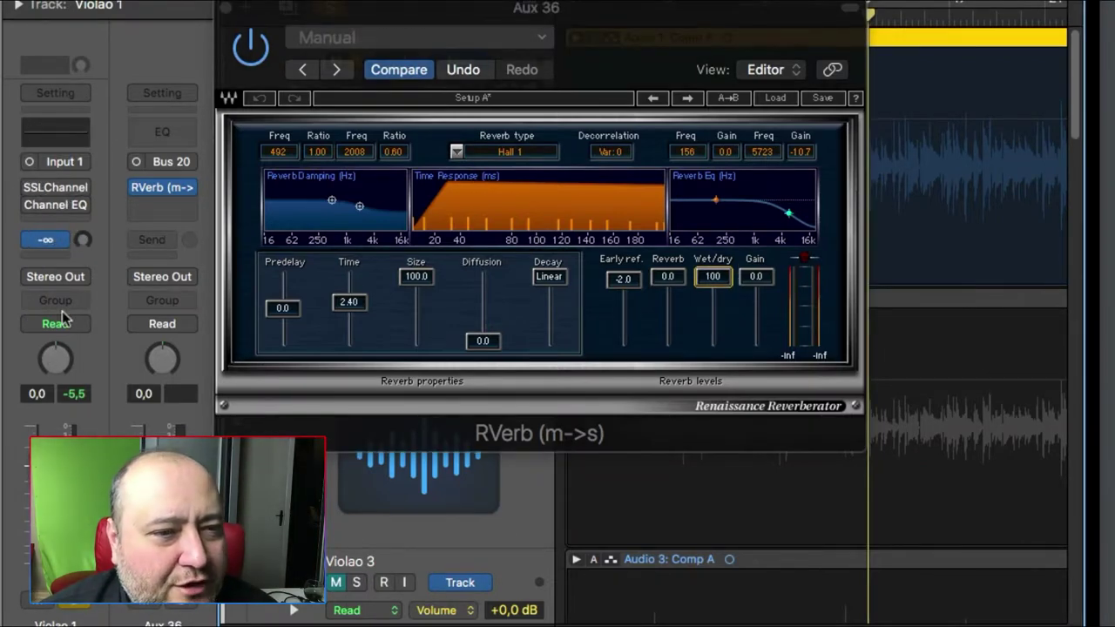
Load the factory preset Guitar plate in RVerb, with Plate 2 as the reverb type.
left_click(367, 42)
mouse_move(361, 425)
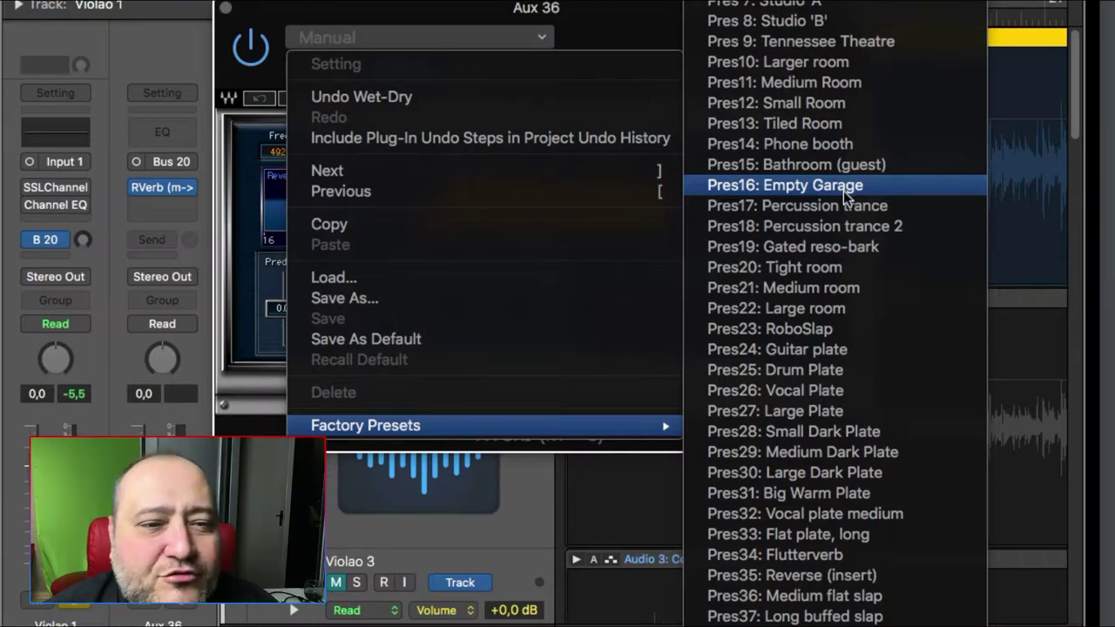
left_click(834, 353)
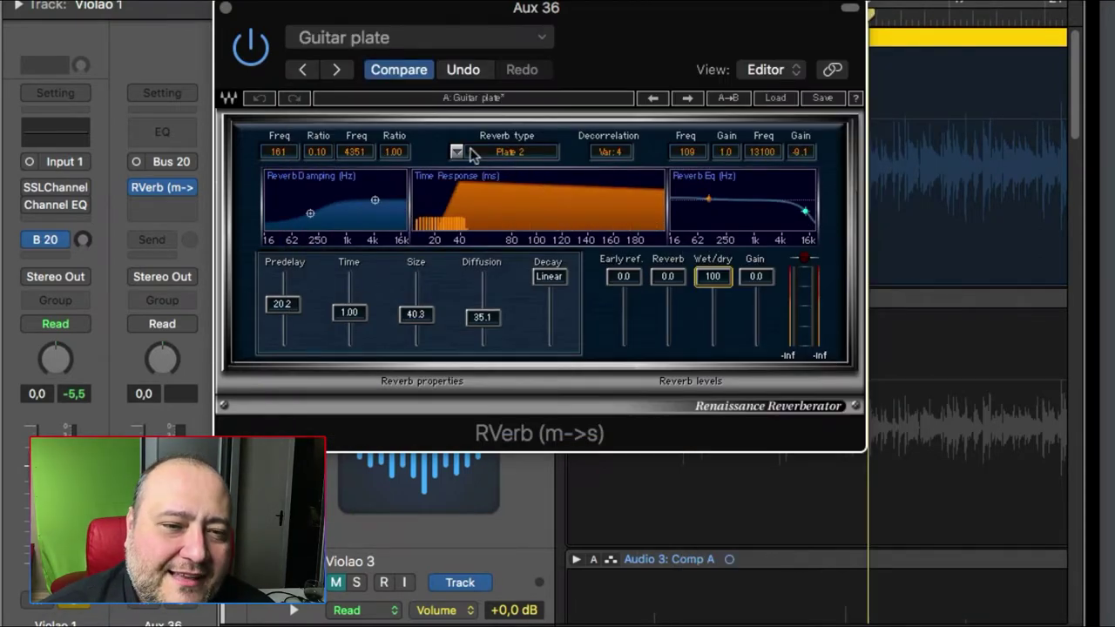
left_click_drag(519, 155, 525, 155)
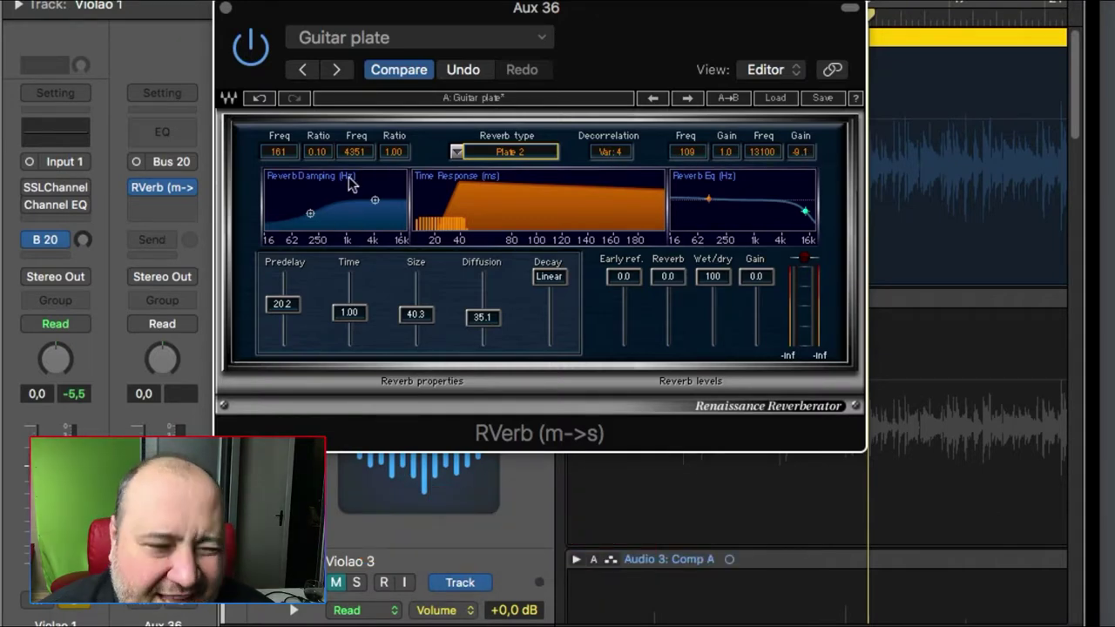
Raise the Violao 1 send to Bus 20 during playback to hear the plate reverb, and bring it back down to a low level.
left_click_drag(627, 49, 665, 58)
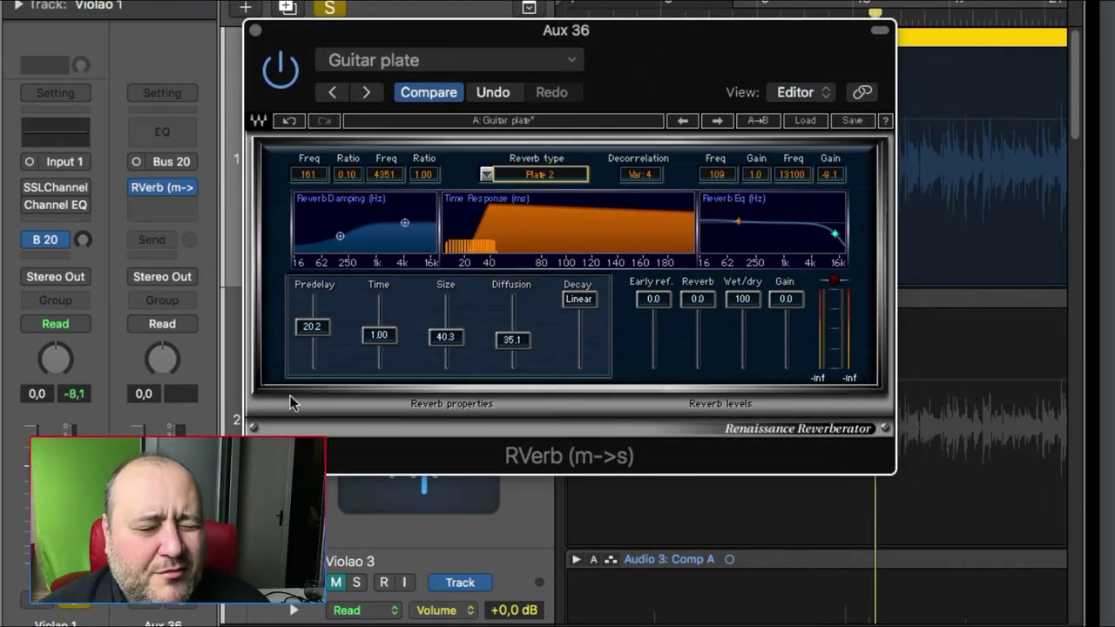
left_click_drag(83, 248, 43, 90)
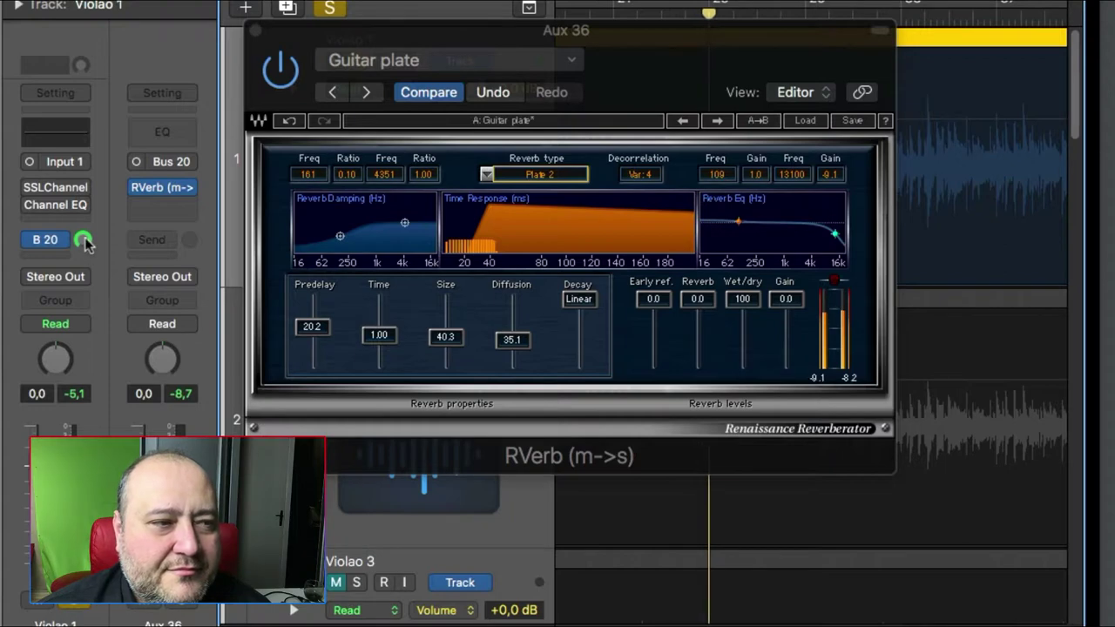
left_click_drag(85, 244, 88, 428)
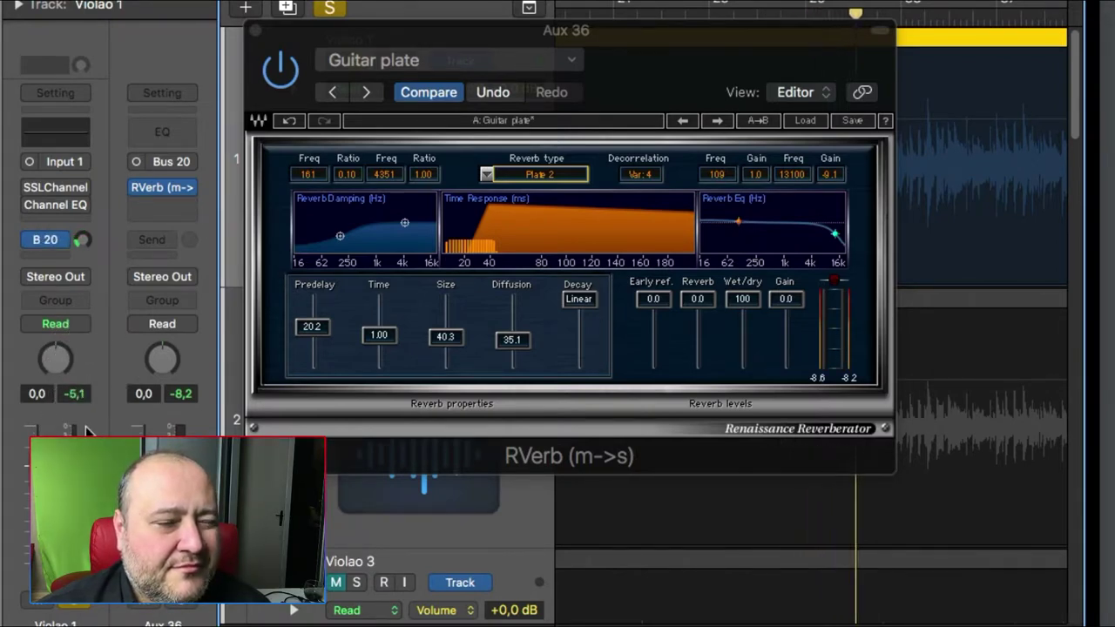
left_click(427, 39)
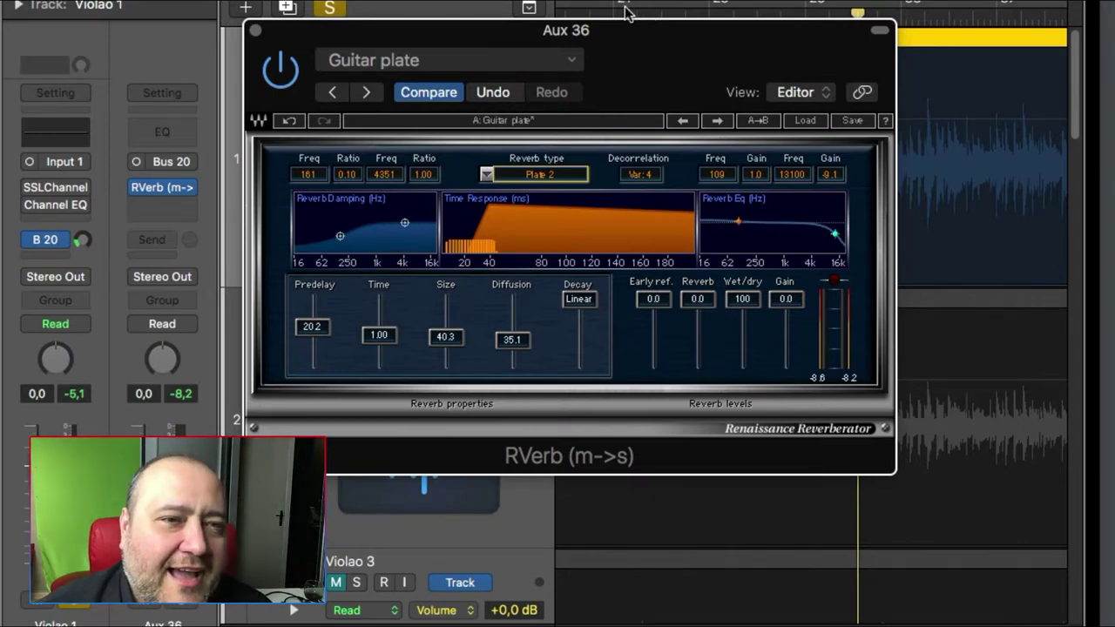
Load the factory preset Bathroom in RVerb while the guitar plays.
left_click(405, 62)
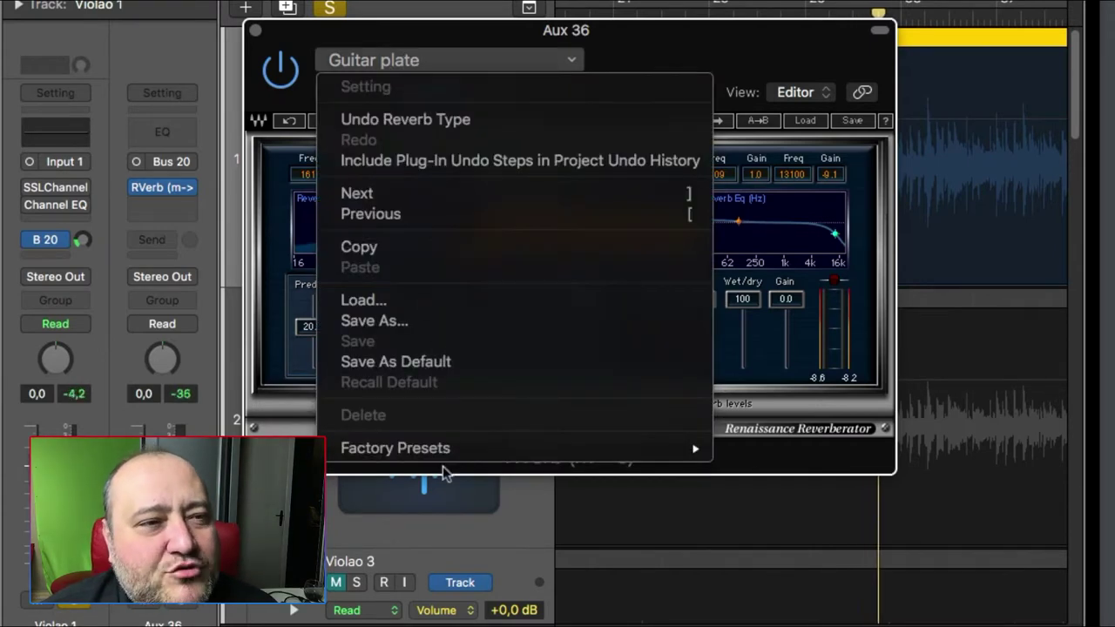
mouse_move(442, 451)
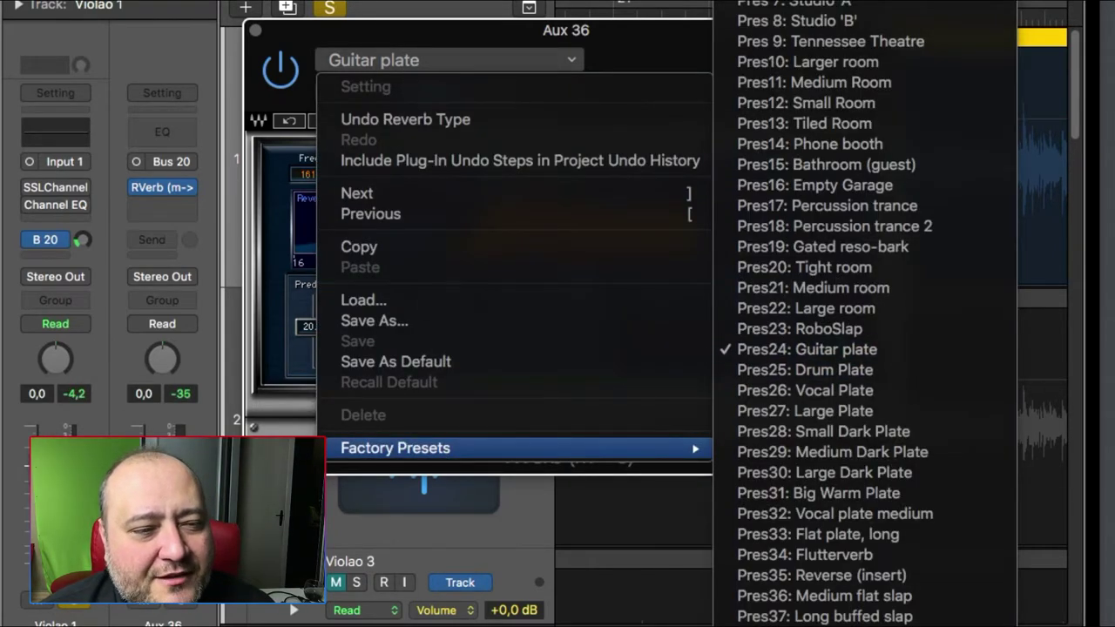
left_click(826, 164)
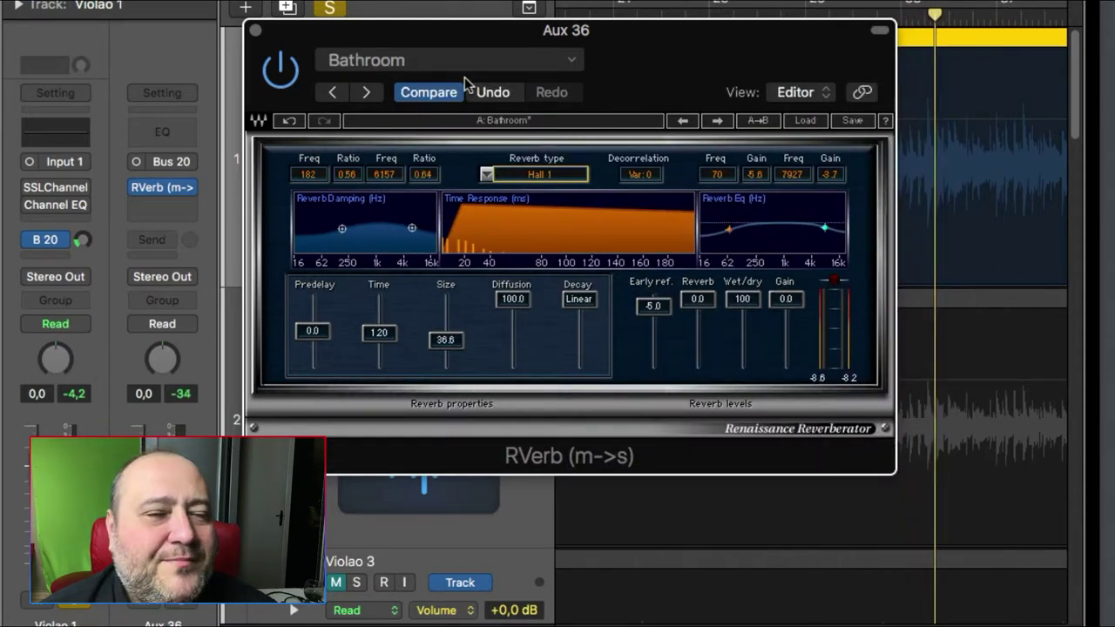
Audition the following presets one by one, from Large convention space through Bedroom, Indoor pool, Gymnasium and both studios to Tennessee Theatre.
left_click(370, 92)
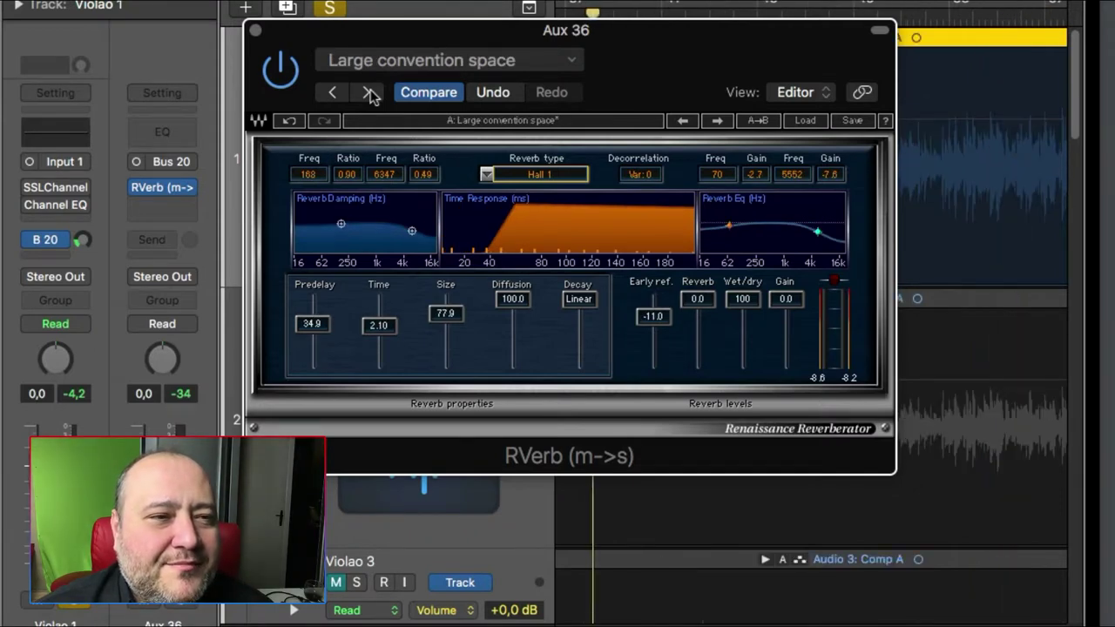
left_click(370, 92)
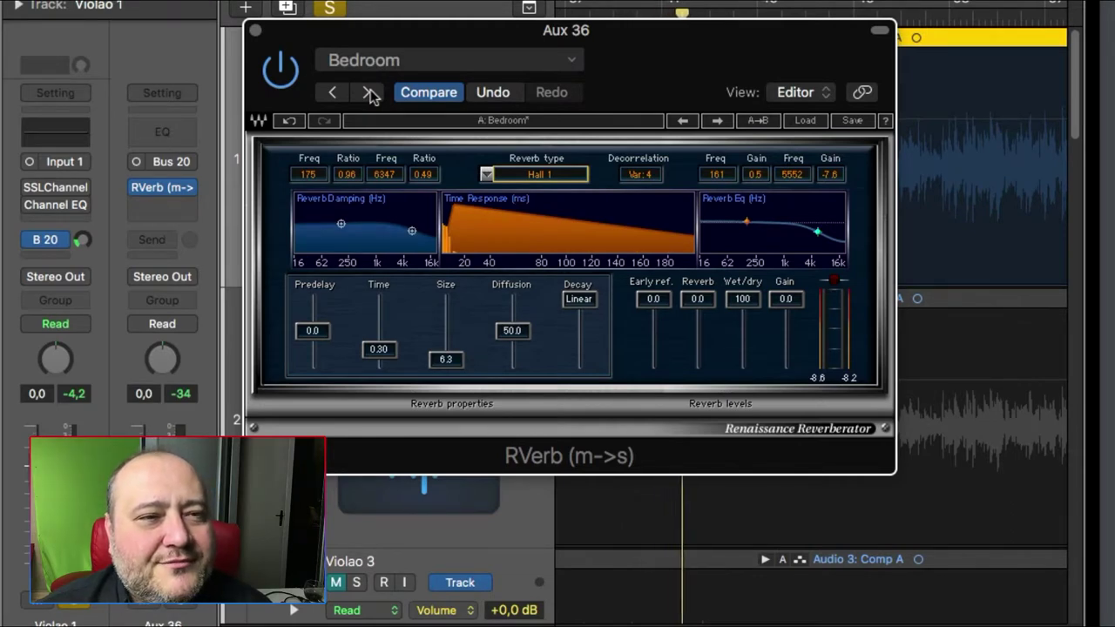
left_click(370, 92)
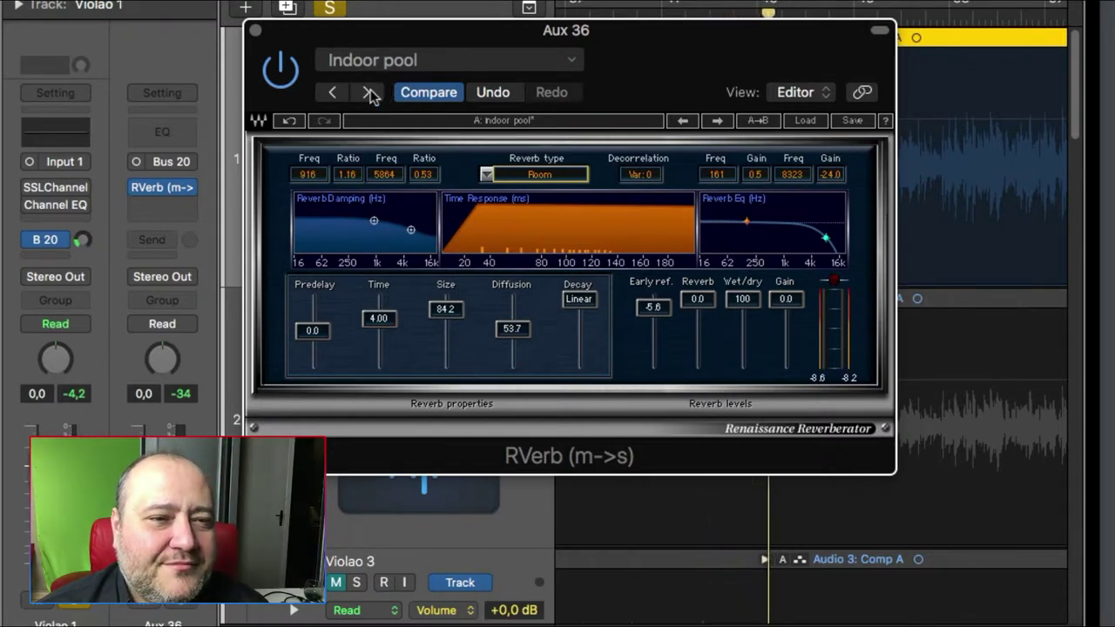
left_click(370, 93)
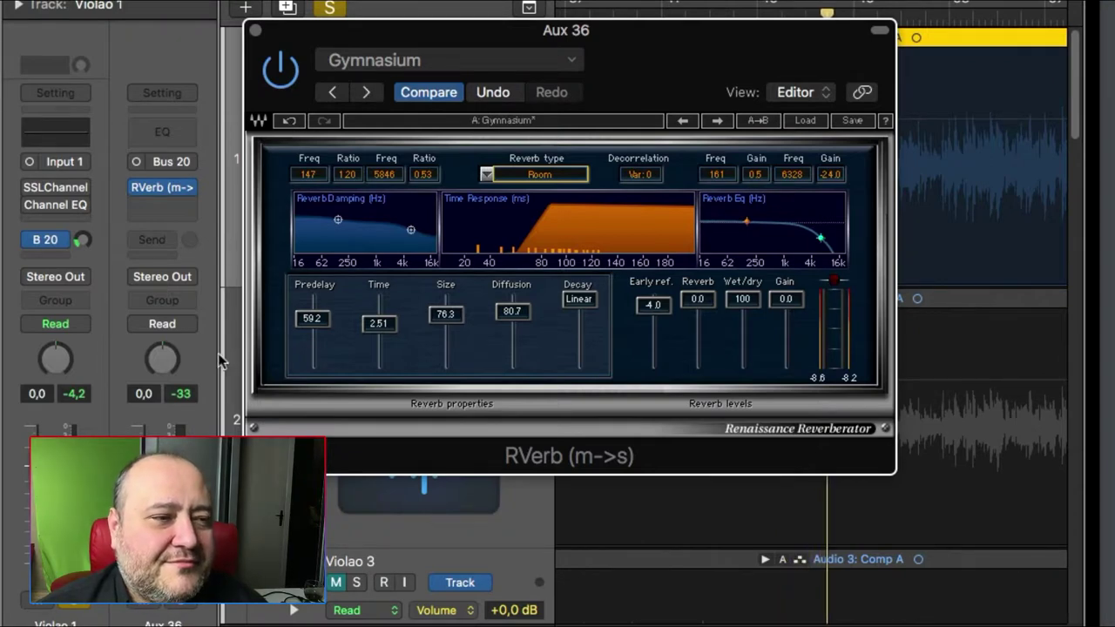
left_click(366, 92)
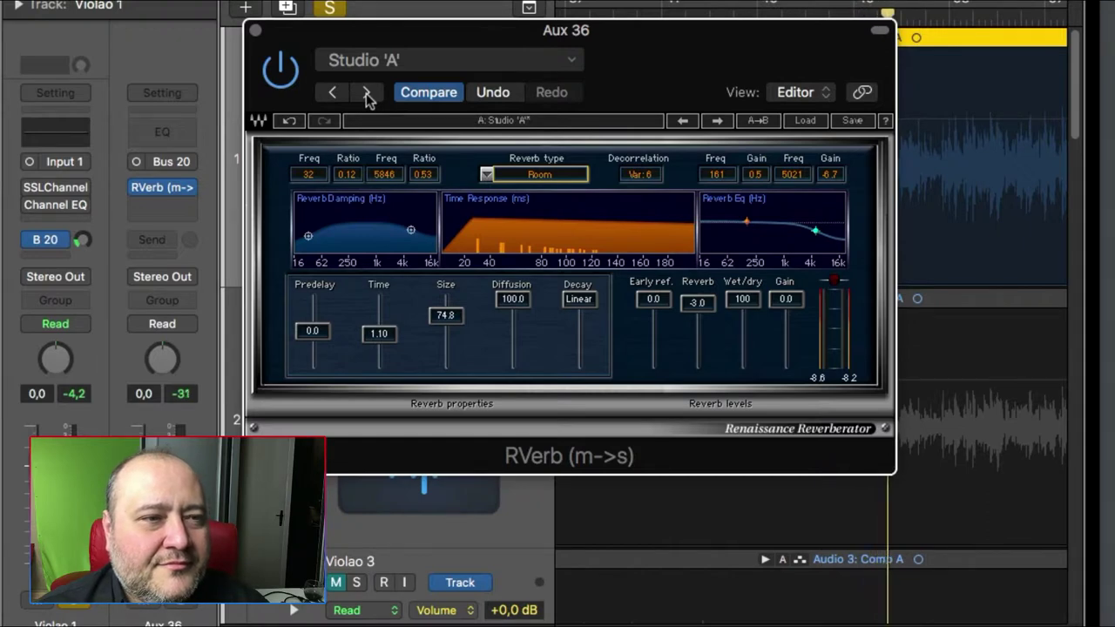
left_click(366, 93)
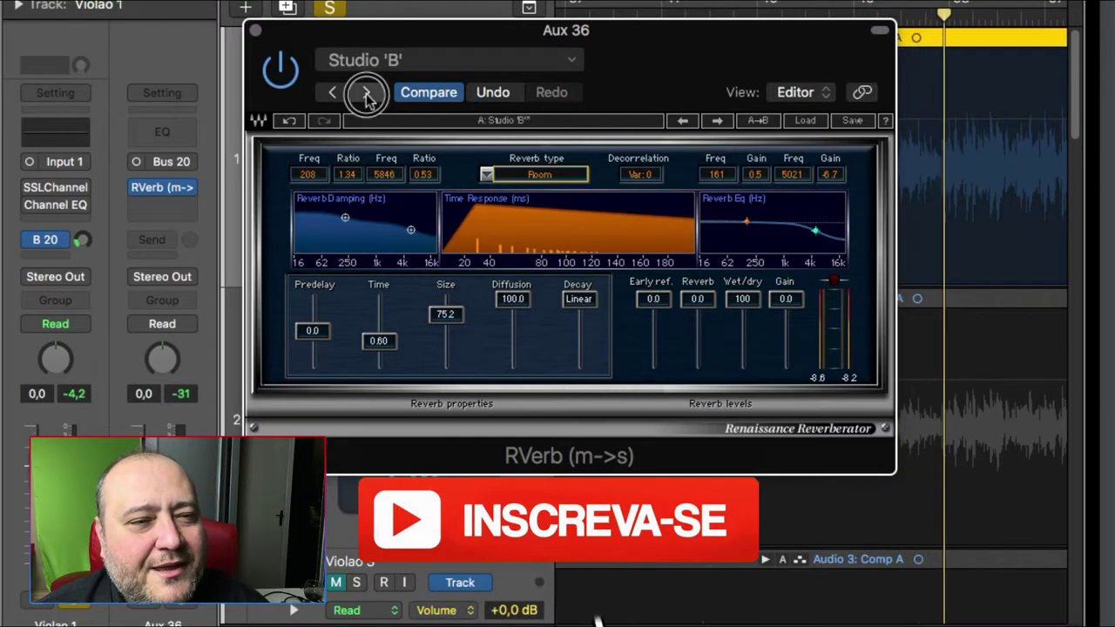
left_click(367, 93)
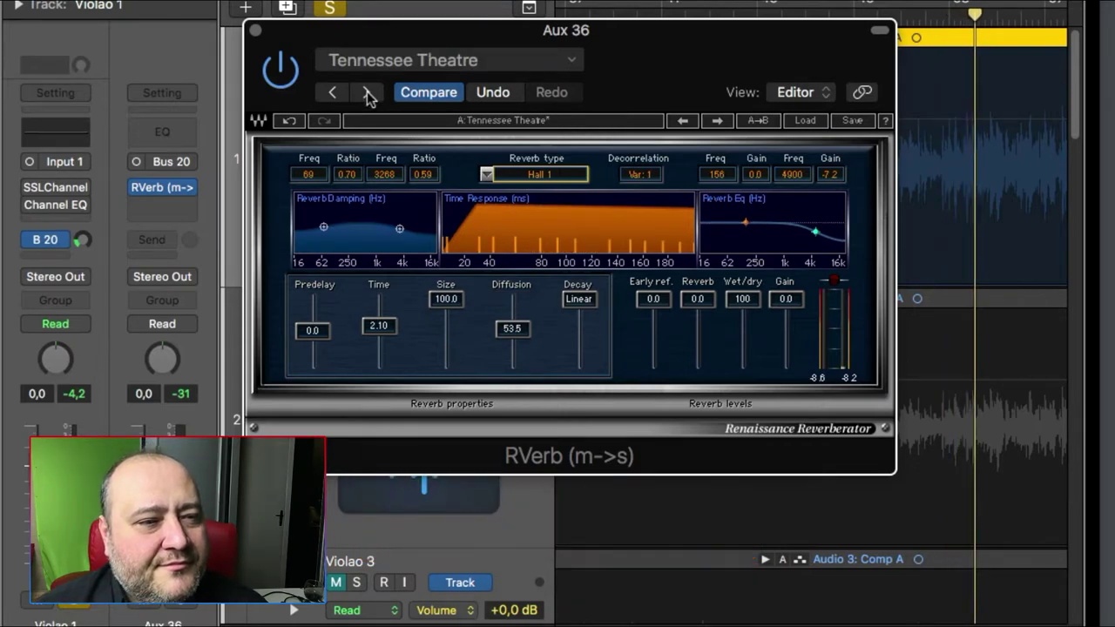
Audition the room presets one by one, from Larger room through Medium Room and Small Room to Phone booth.
left_click(368, 94)
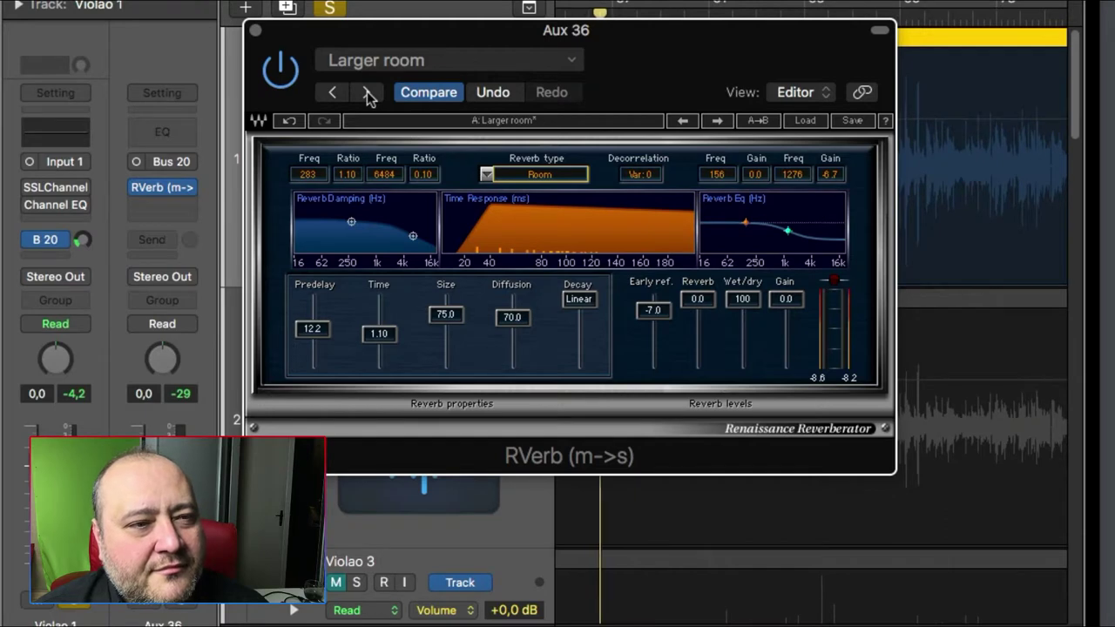
left_click(366, 91)
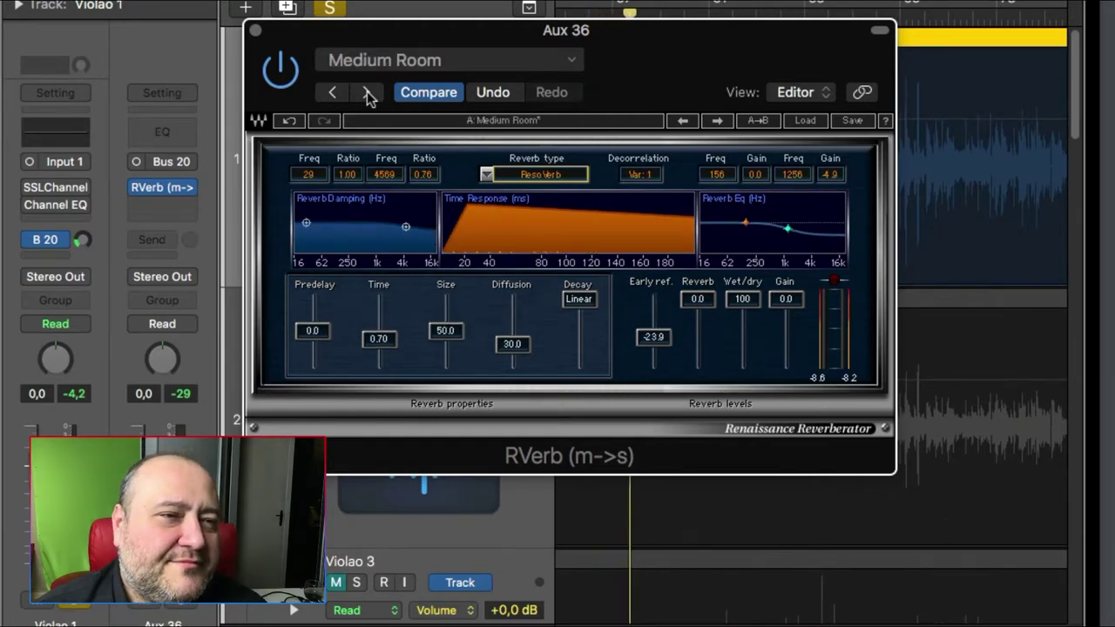
left_click(367, 91)
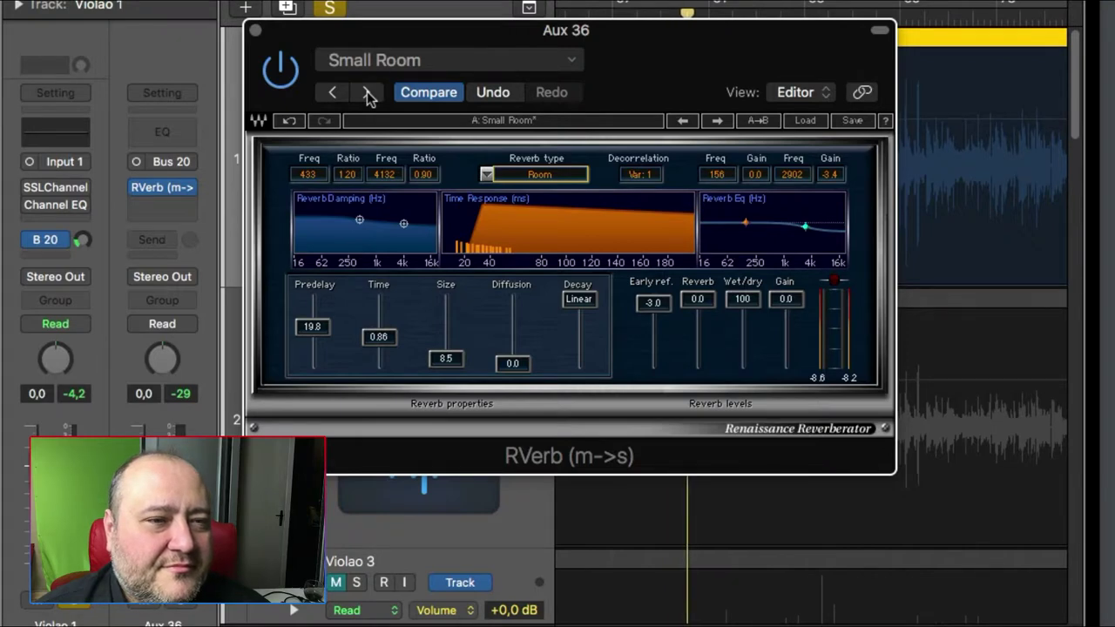
left_click(366, 90)
left_click(367, 91)
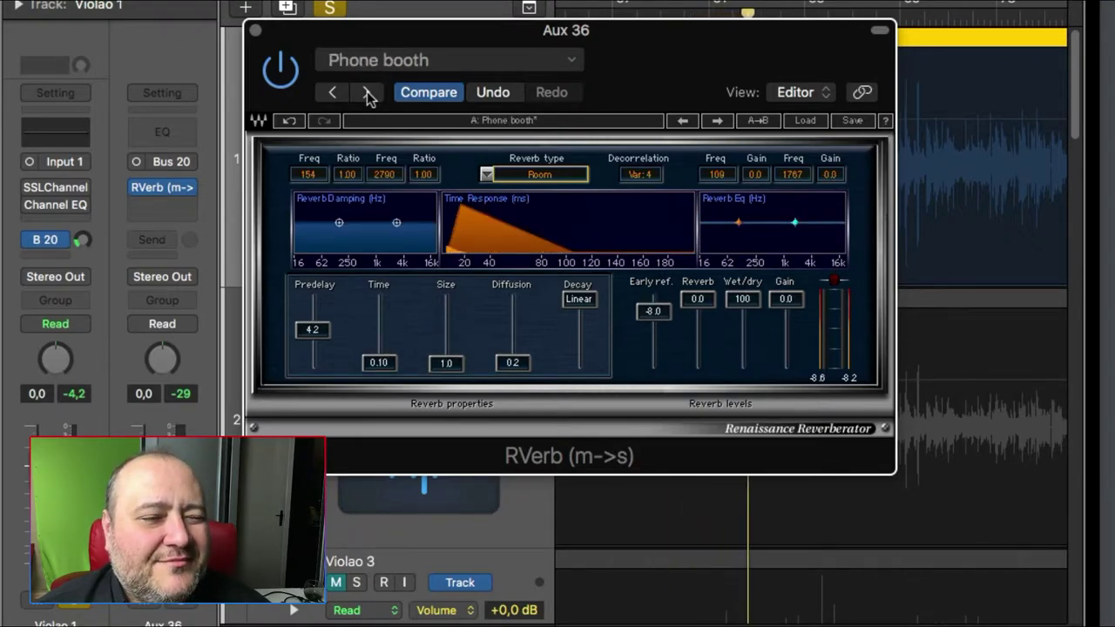
Audition the presets from Bathroom (guest) to Percussion trance 2, and move the reverb window clear of the Violao 1 track.
left_click(367, 91)
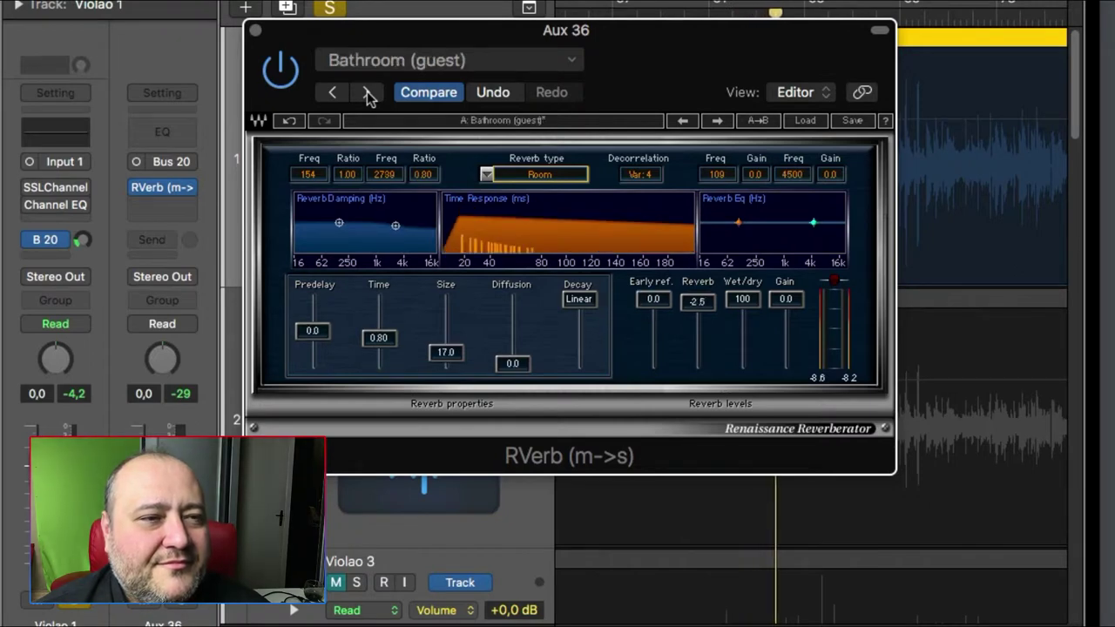
left_click(367, 90)
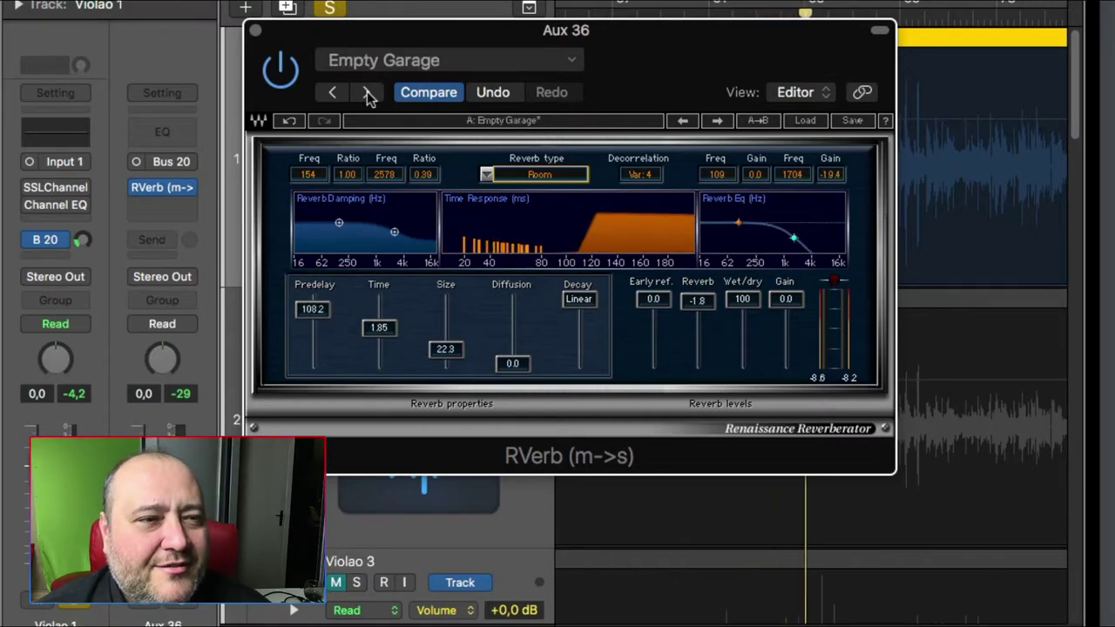
left_click(366, 90)
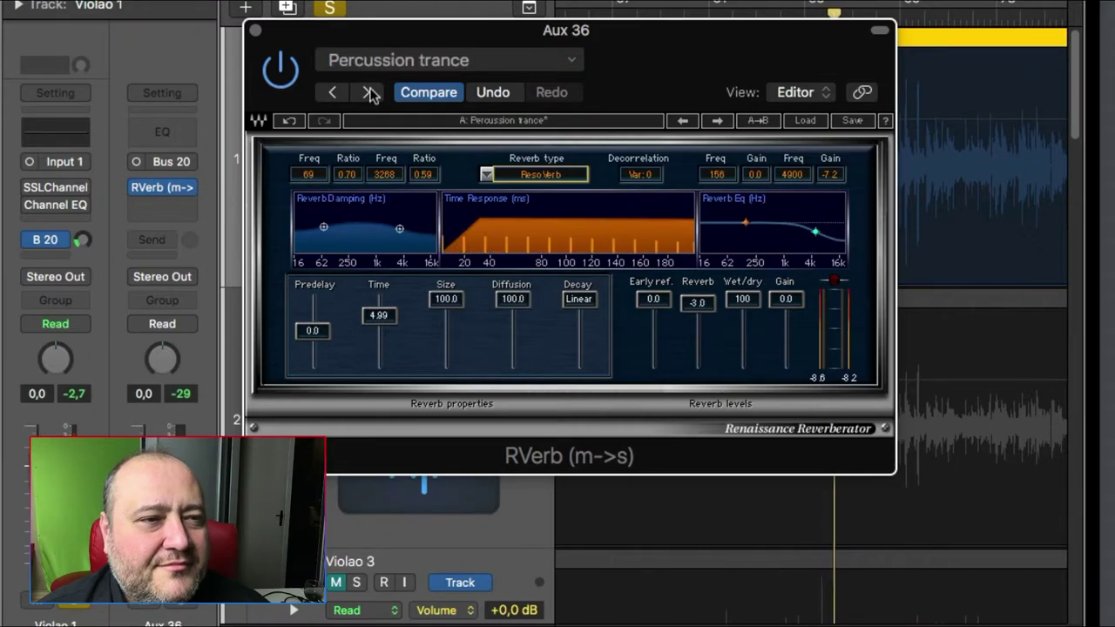
left_click(369, 93)
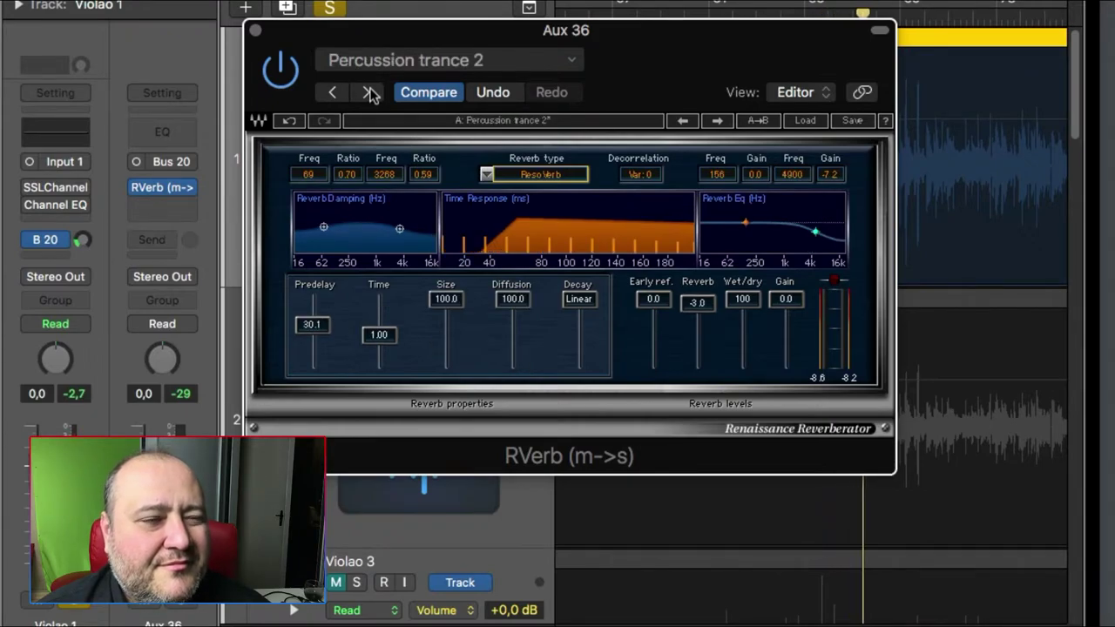
left_click_drag(401, 32, 535, 218)
left_click(367, 266)
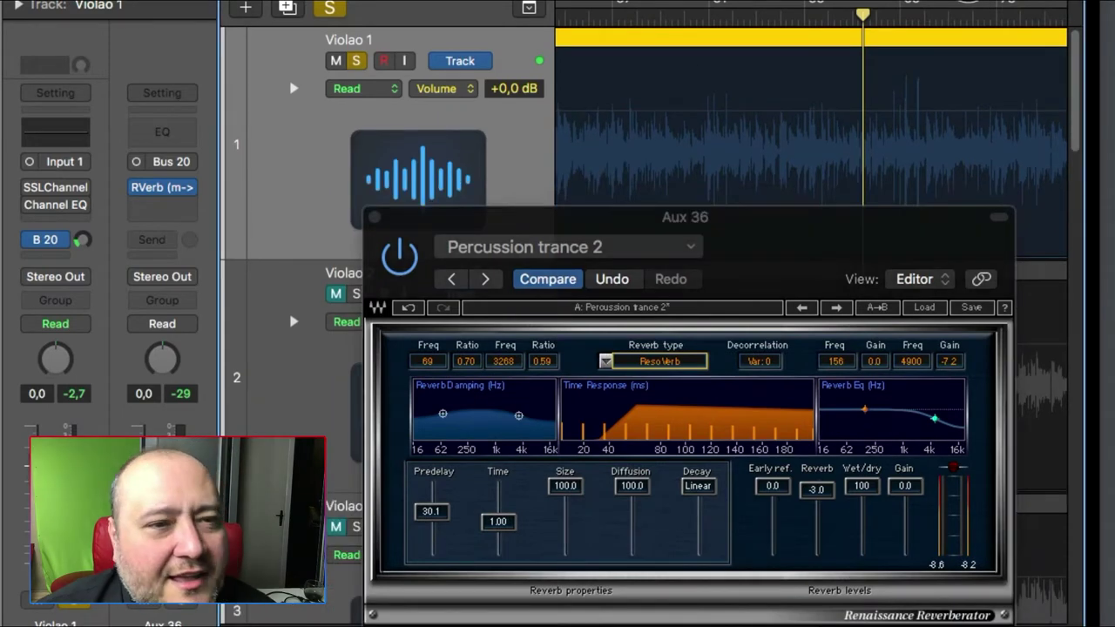
Close the Aux 36 reverb window and take Violao 1 out of solo, with the playhead returned to the project start.
key("super+Up")
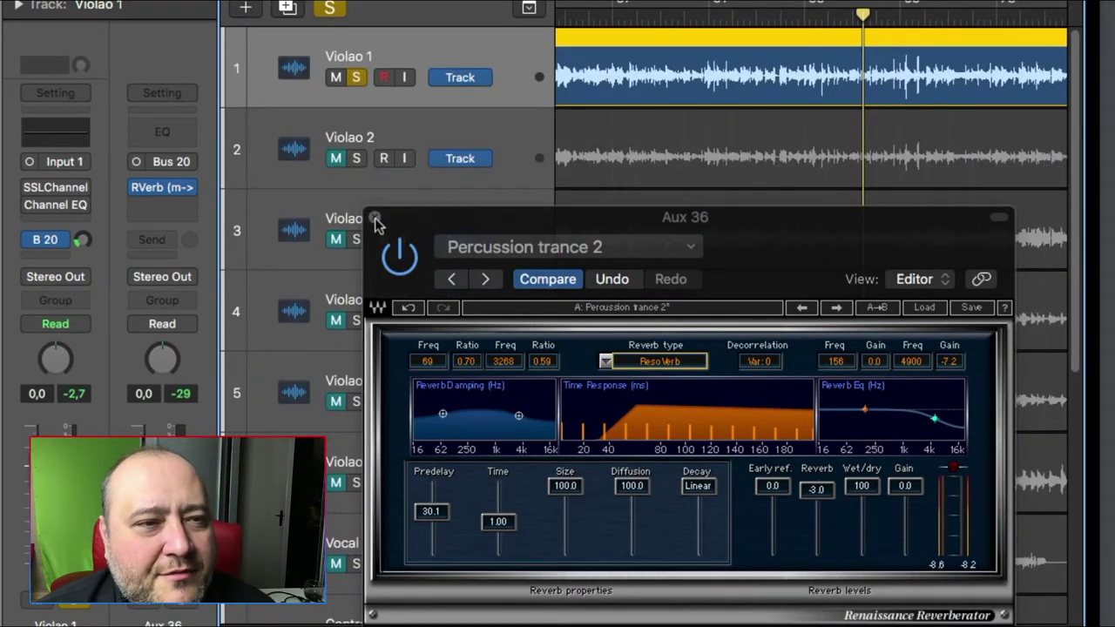
left_click_drag(446, 224, 411, 154)
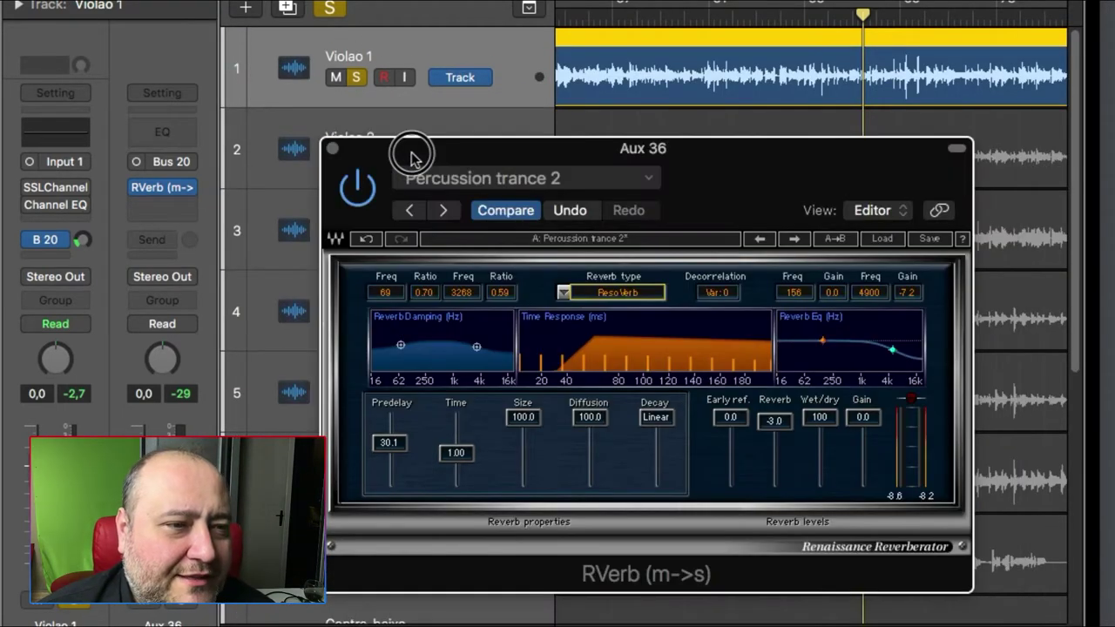
left_click(332, 152)
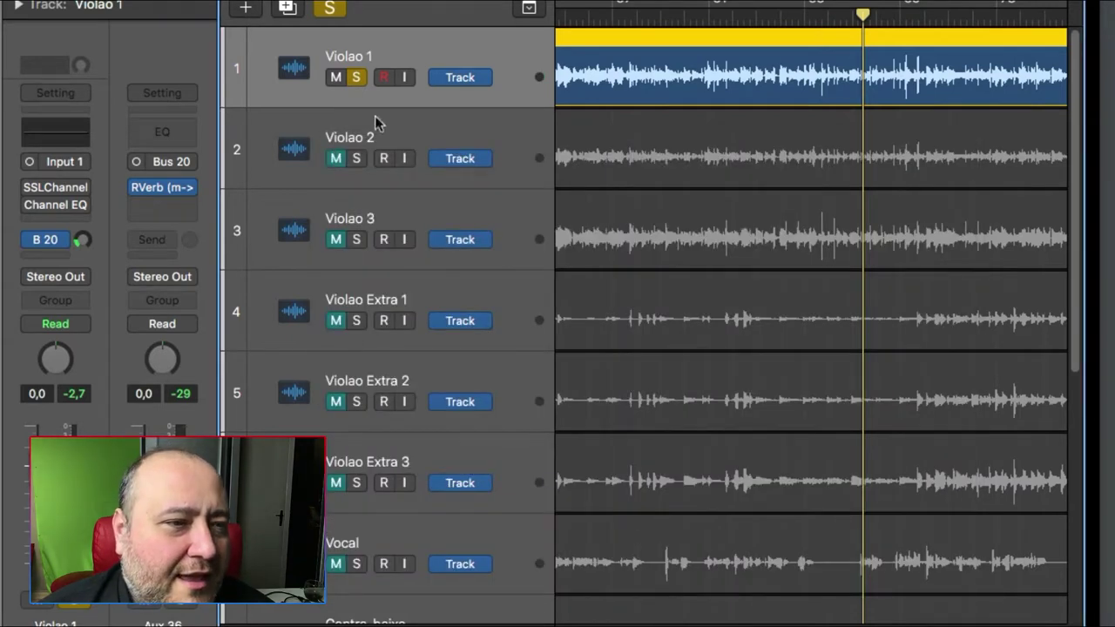
left_click(356, 76)
key("Return")
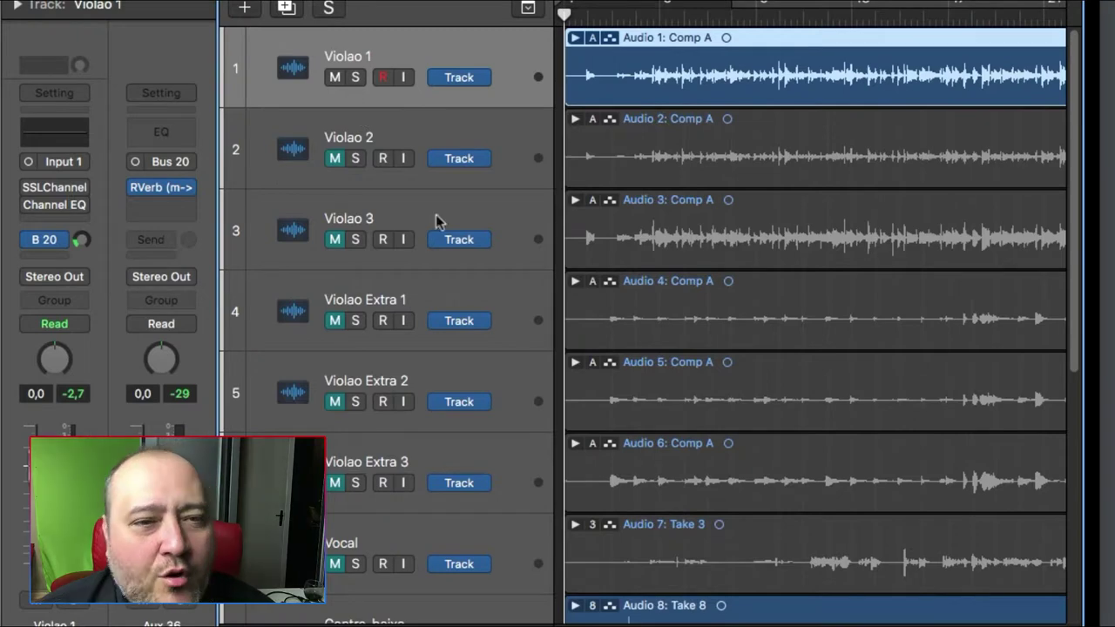
Solo the Vocal track and play it from the start of the project.
scroll(388, 196, "down", 3)
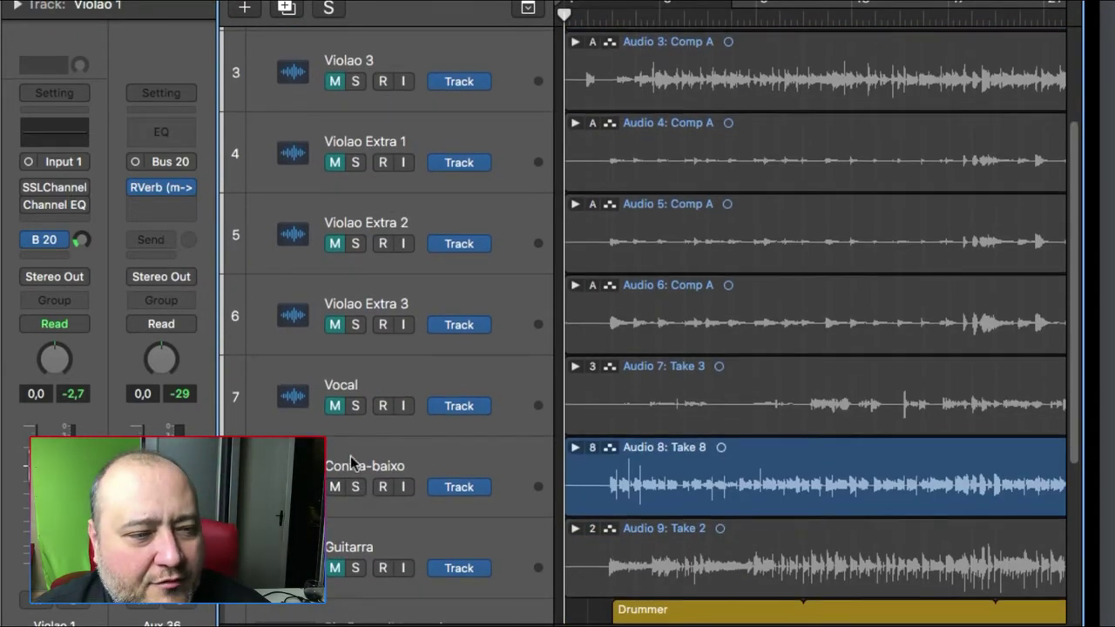
scroll(356, 488, "up", 3)
scroll(351, 463, "down", 3)
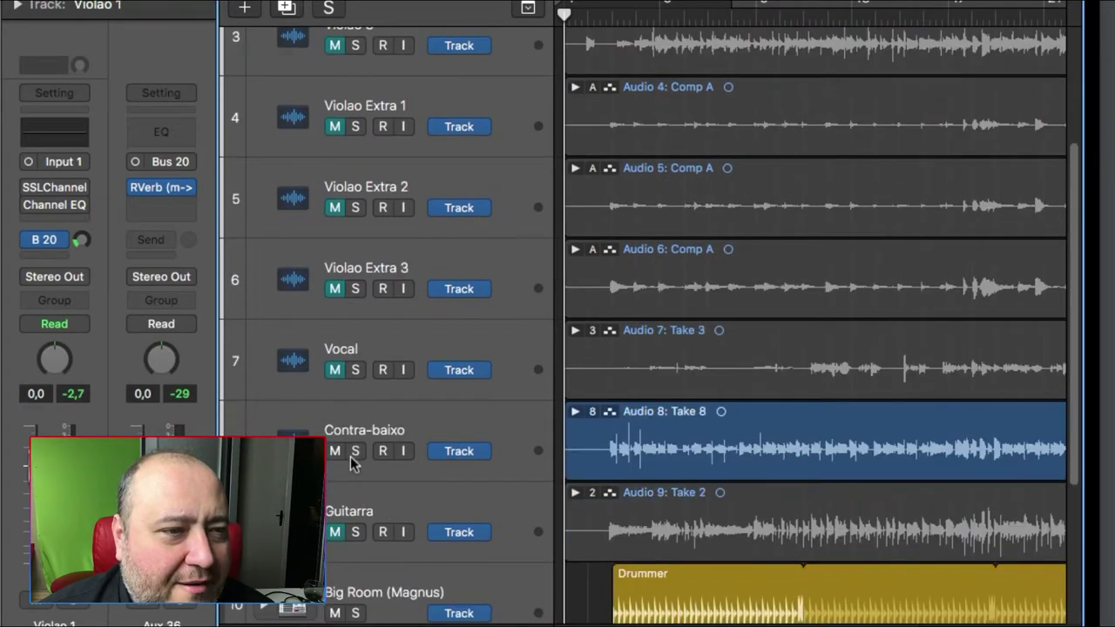
left_click(356, 370)
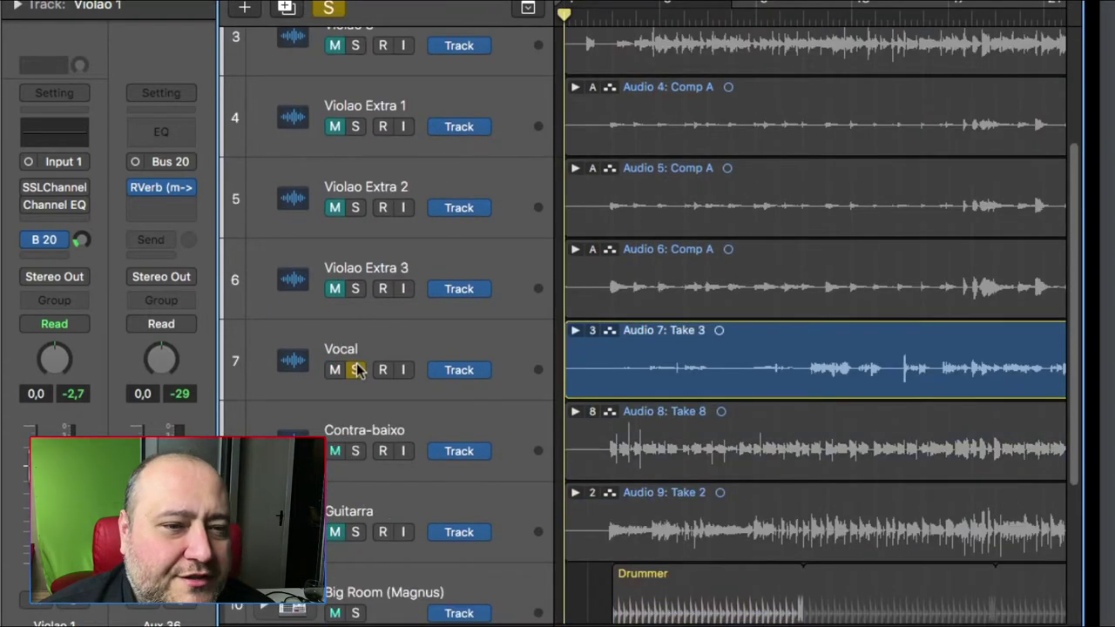
key("space")
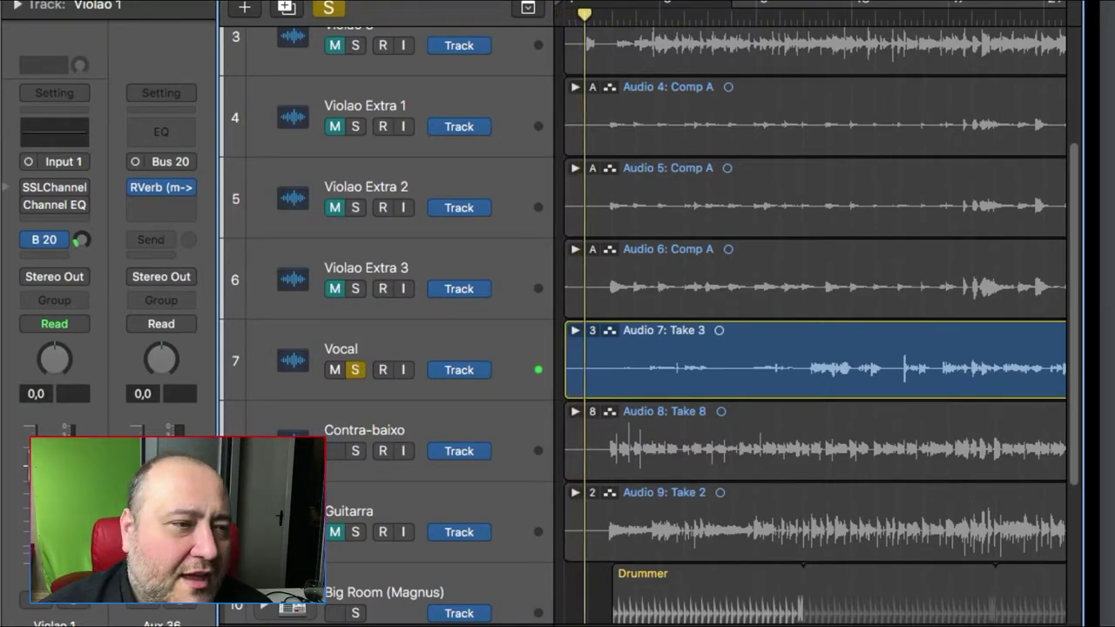
Add a send to Bus 21 on the Vocal track.
left_click(431, 340)
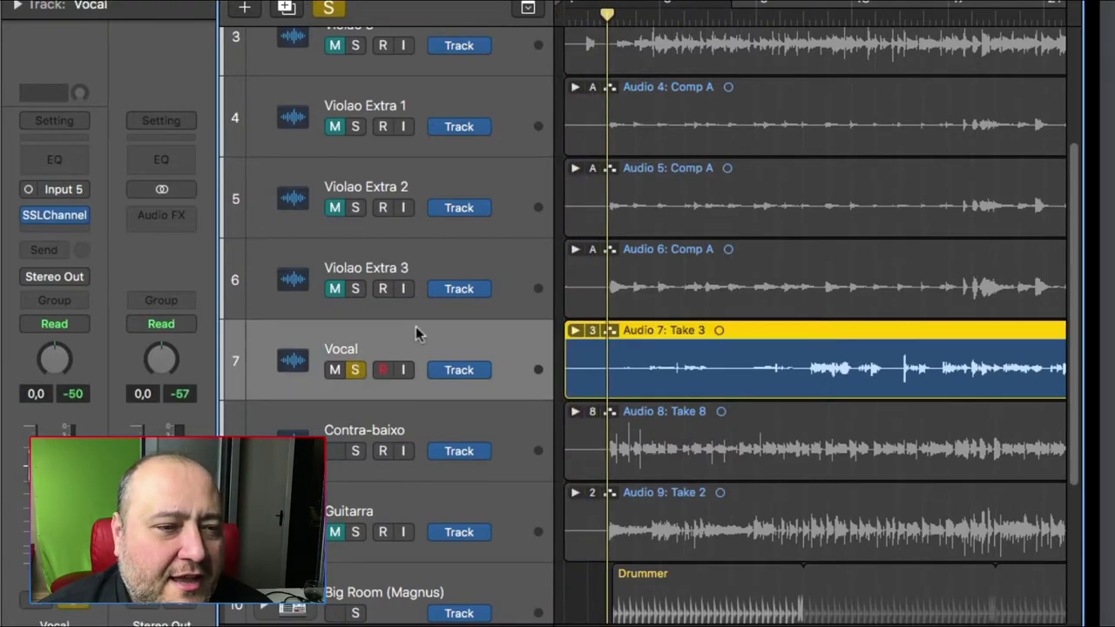
mouse_move(82, 219)
left_click(83, 251)
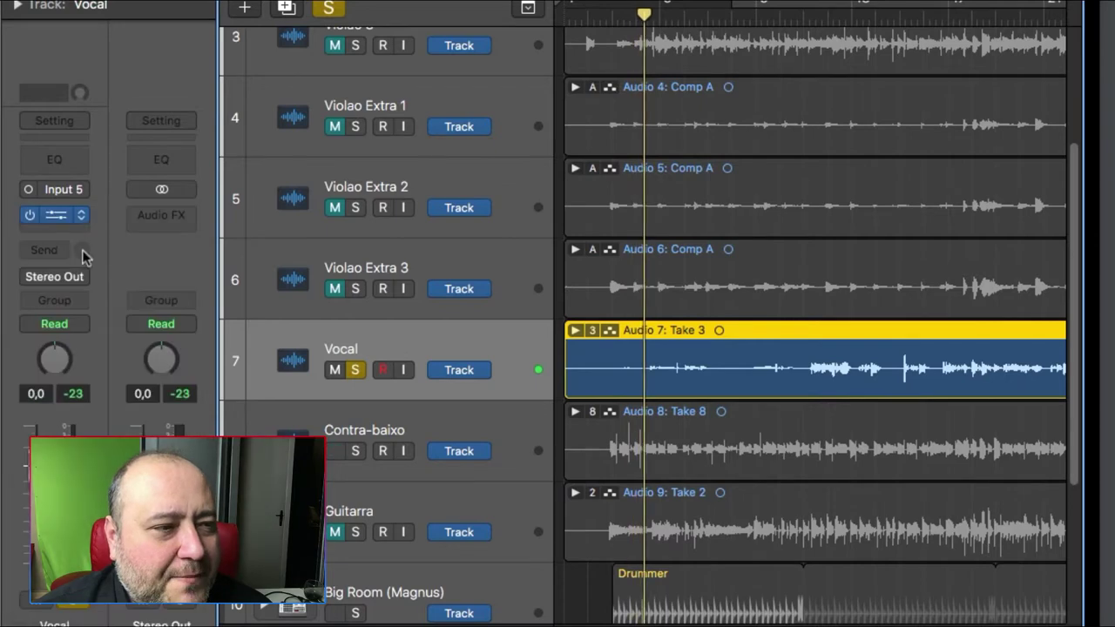
left_click(54, 256)
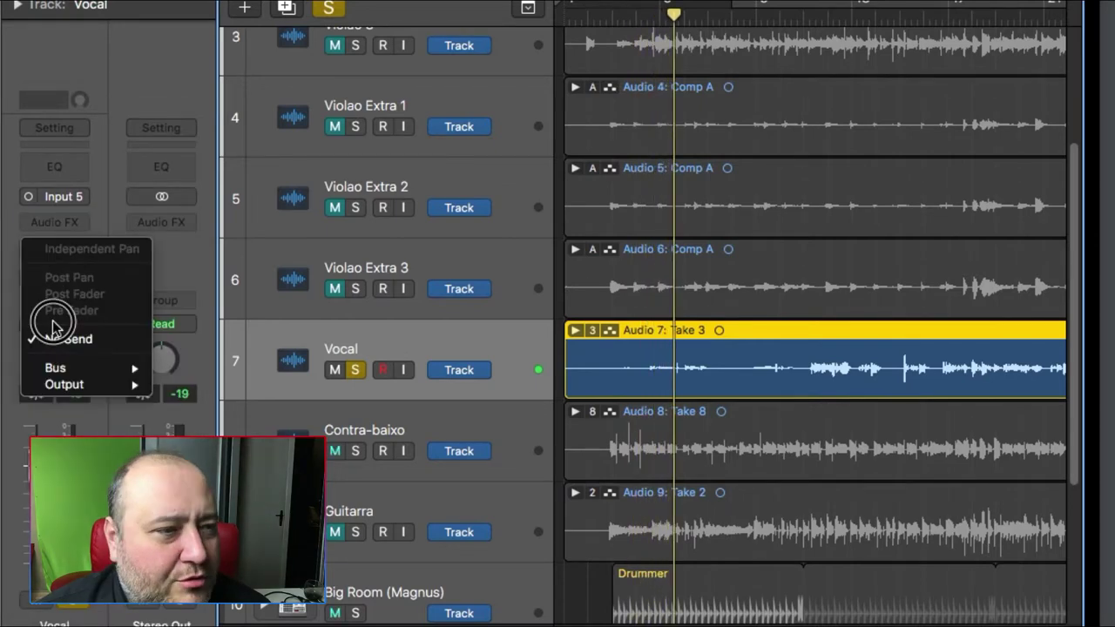
mouse_move(67, 368)
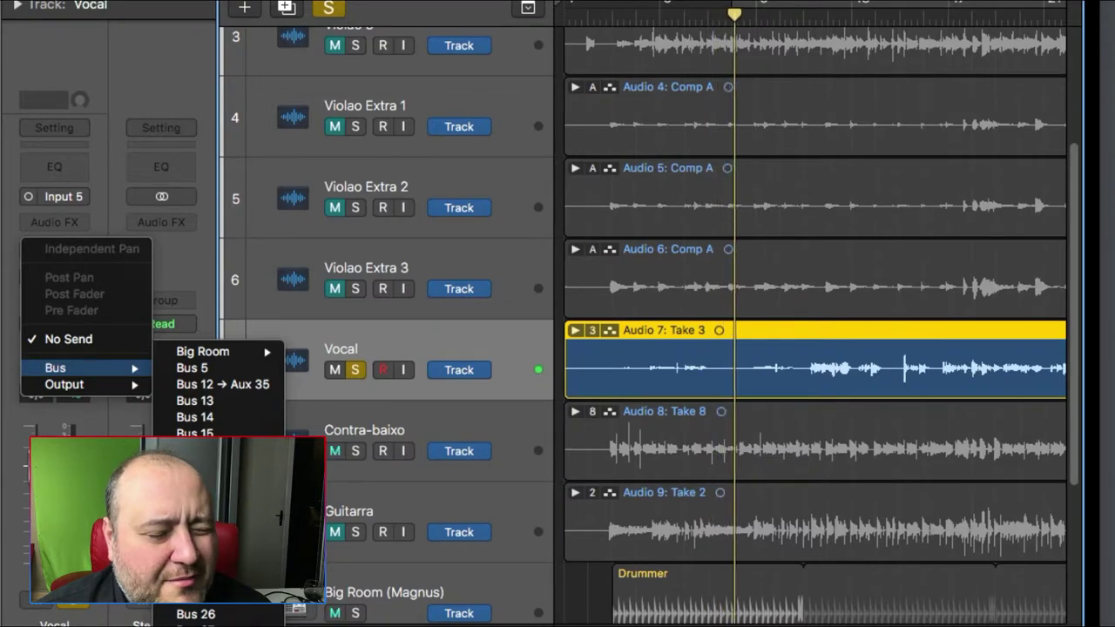
left_click(196, 532)
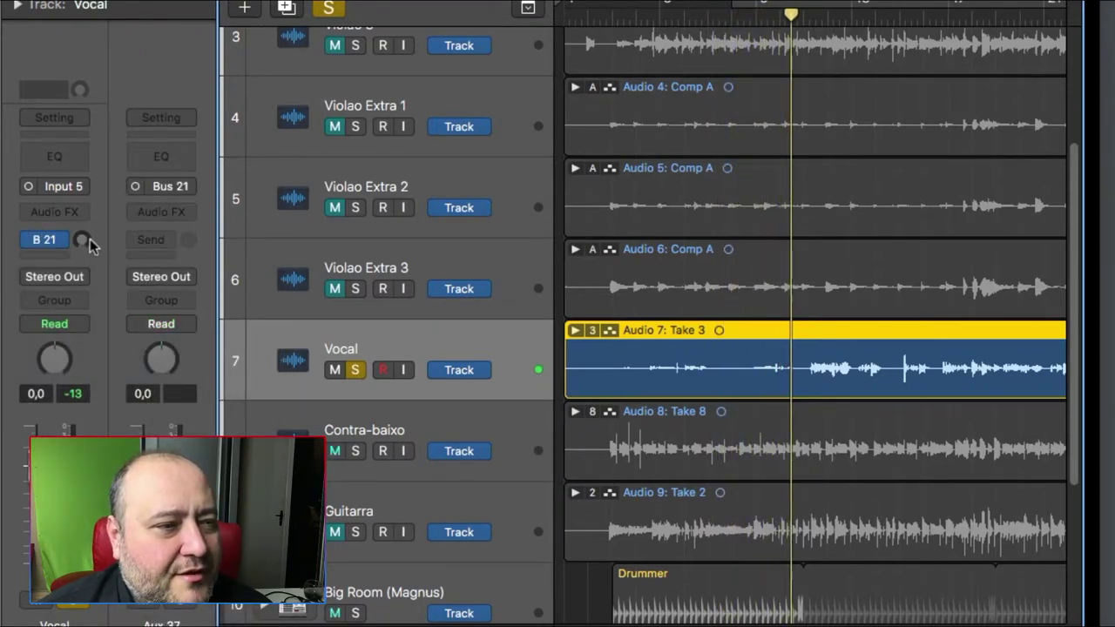
Insert the RVerb plug-in as Mono->Stereo on the Bus 21 aux channel.
left_click(185, 212)
mouse_move(196, 252)
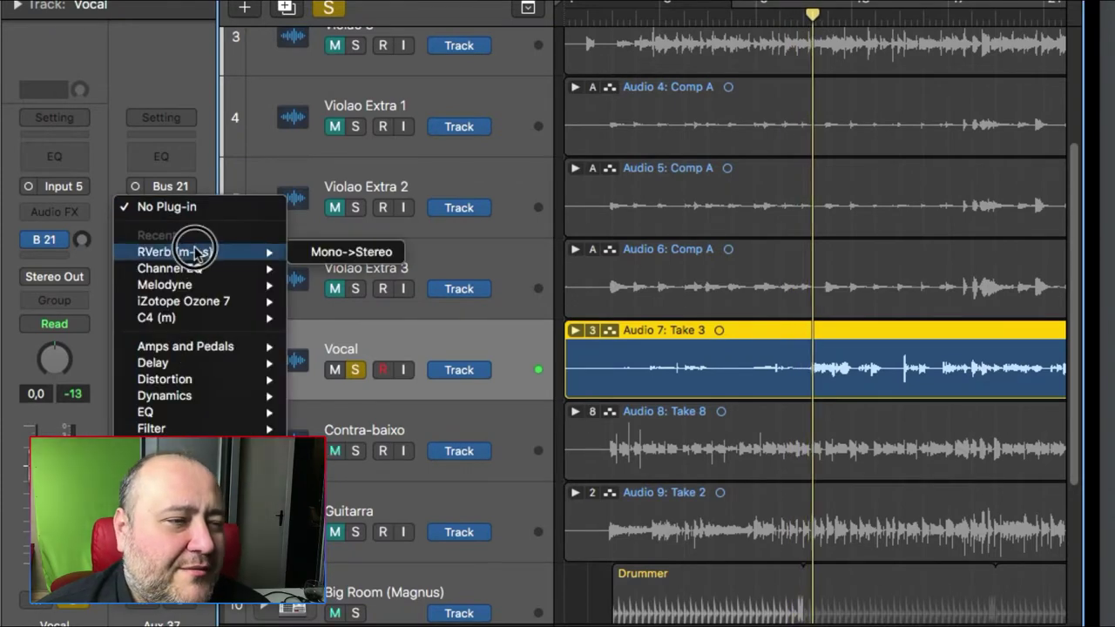
left_click(349, 252)
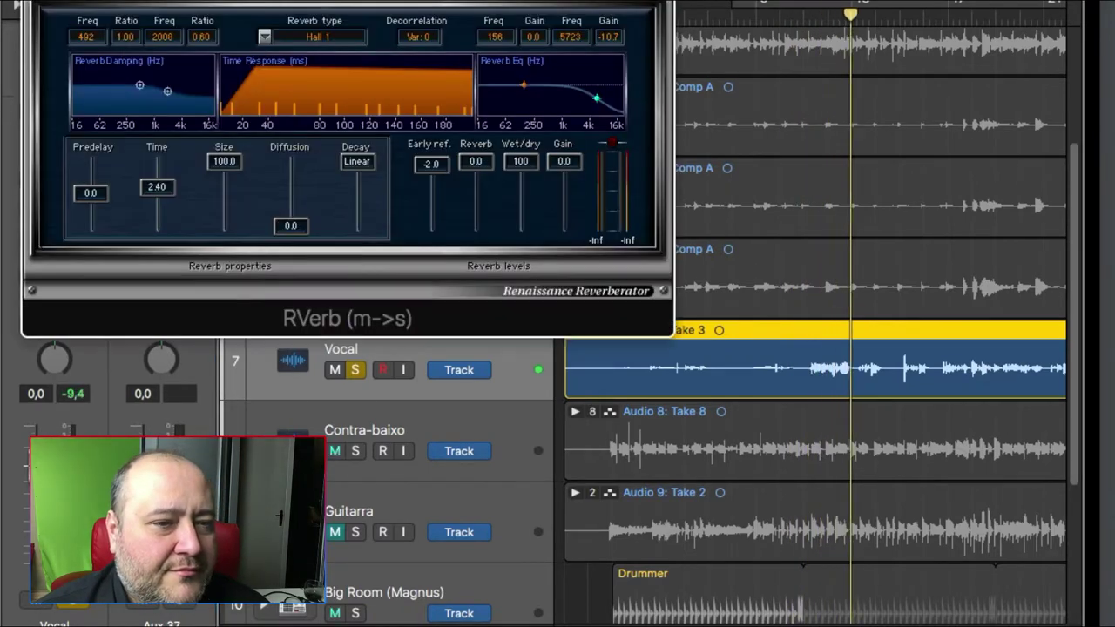
Load the factory preset Vocal Plate in RVerb and move the reverb window clear of the channel strips.
left_click(139, 3)
mouse_move(170, 314)
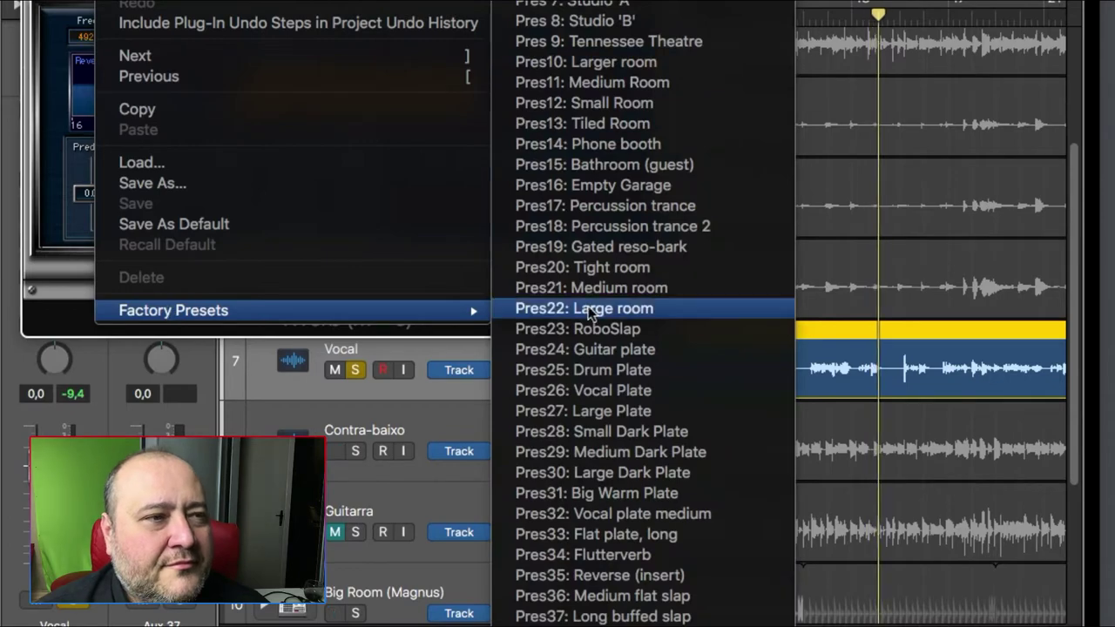
left_click(611, 399)
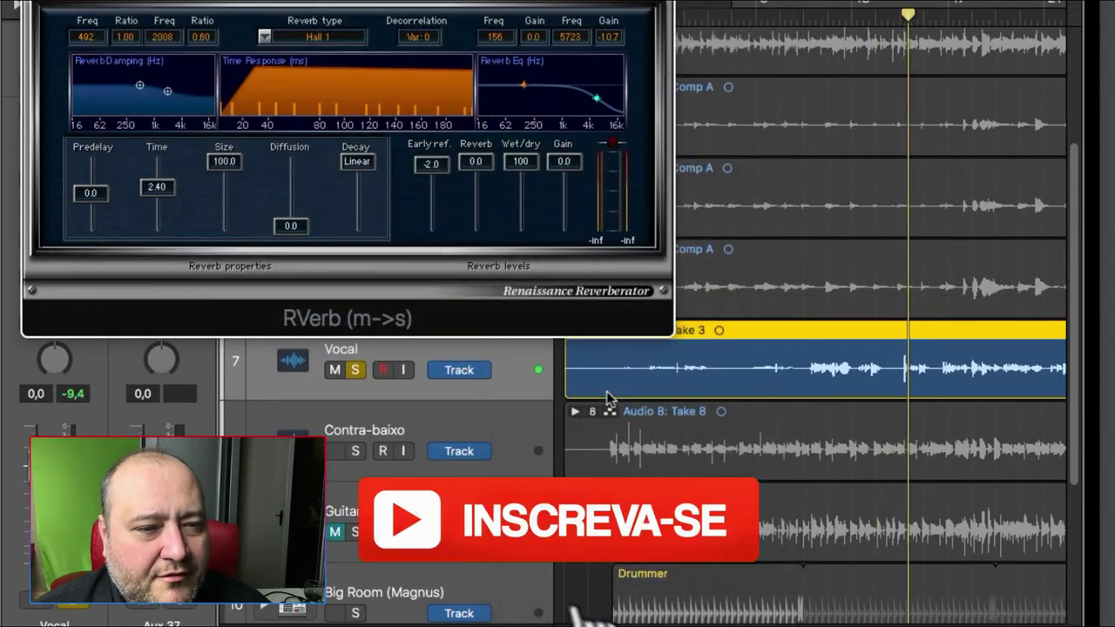
left_click_drag(376, 0, 591, 87)
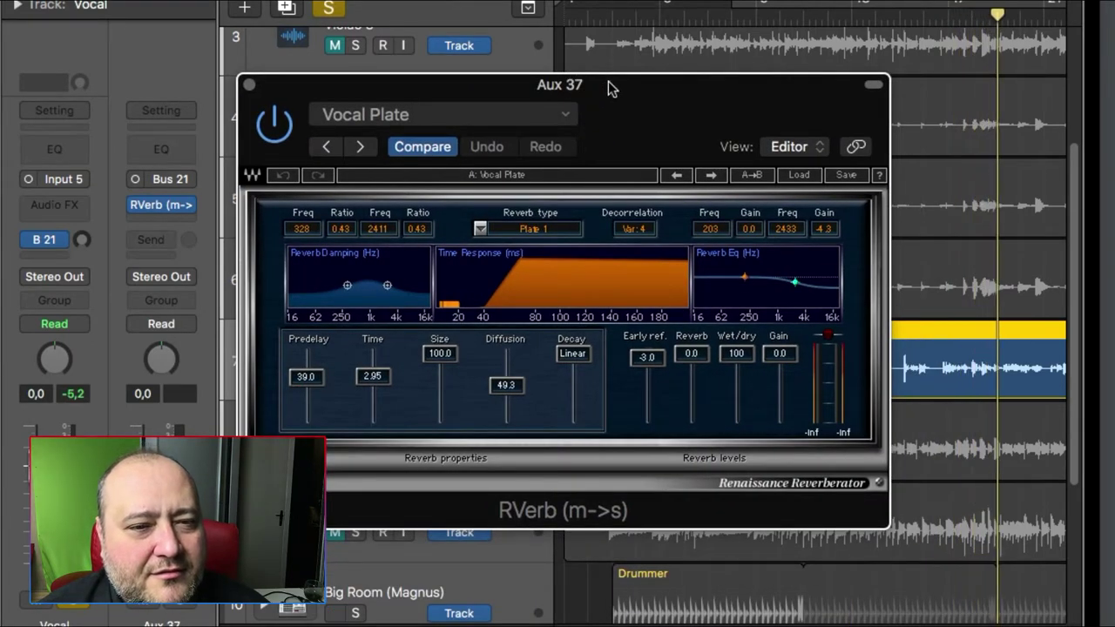
Adjust the Vocal track's Bus 21 send up and back down to a moderate level during playback, and close the reverb window.
left_click_drag(80, 242, 74, 193)
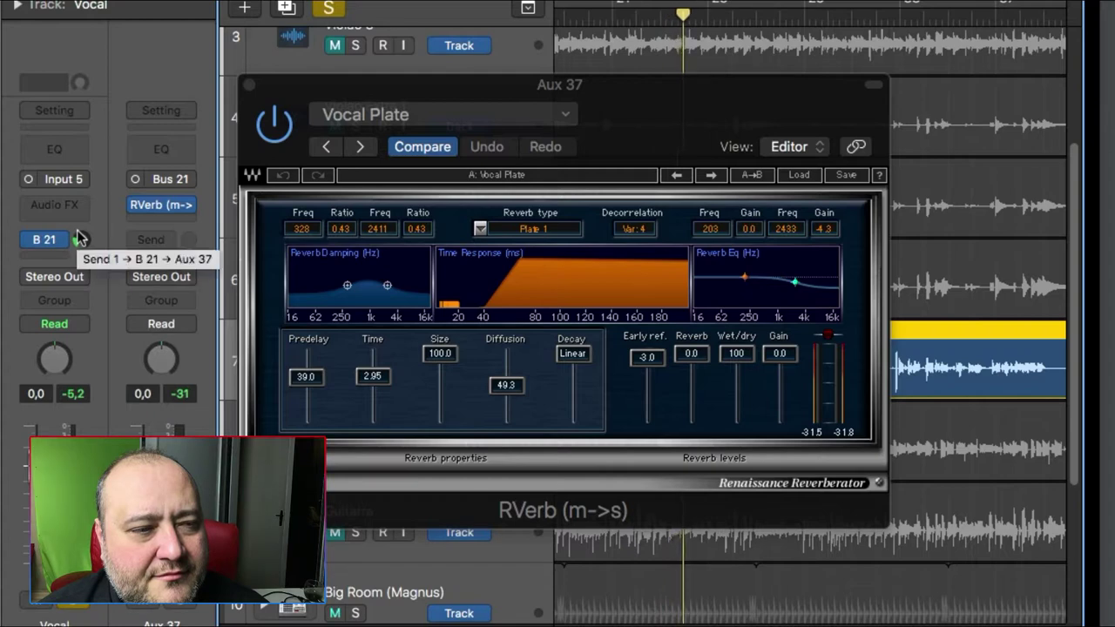
mouse_move(81, 243)
left_mouse_down()
mouse_move(100, 236)
mouse_move(57, 179)
mouse_move(73, 240)
left_mouse_up()
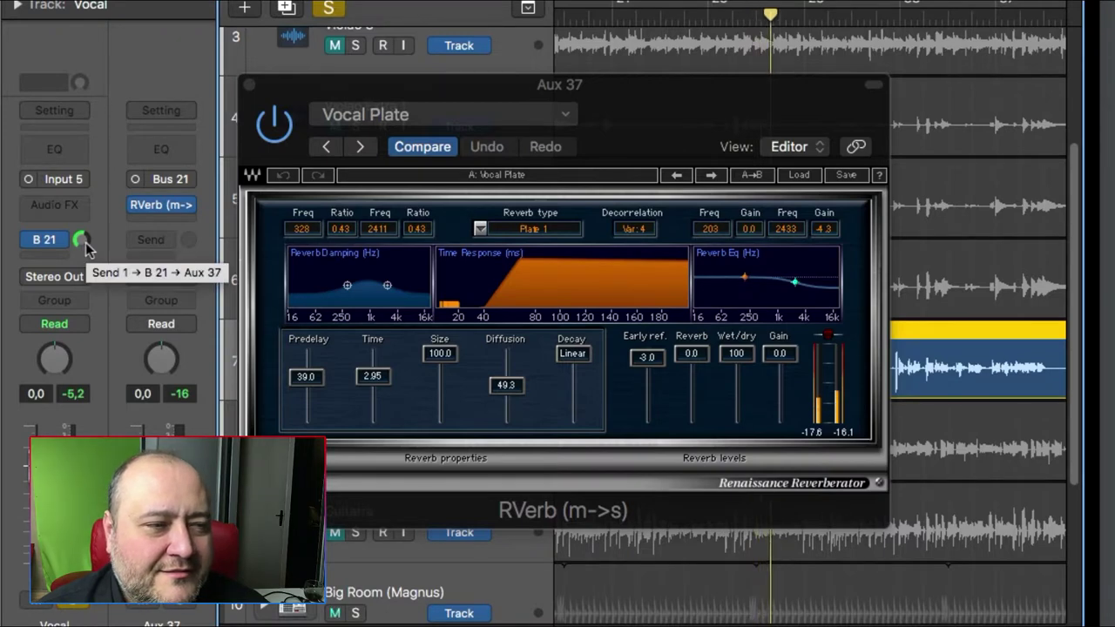
left_click_drag(86, 251, 55, 353)
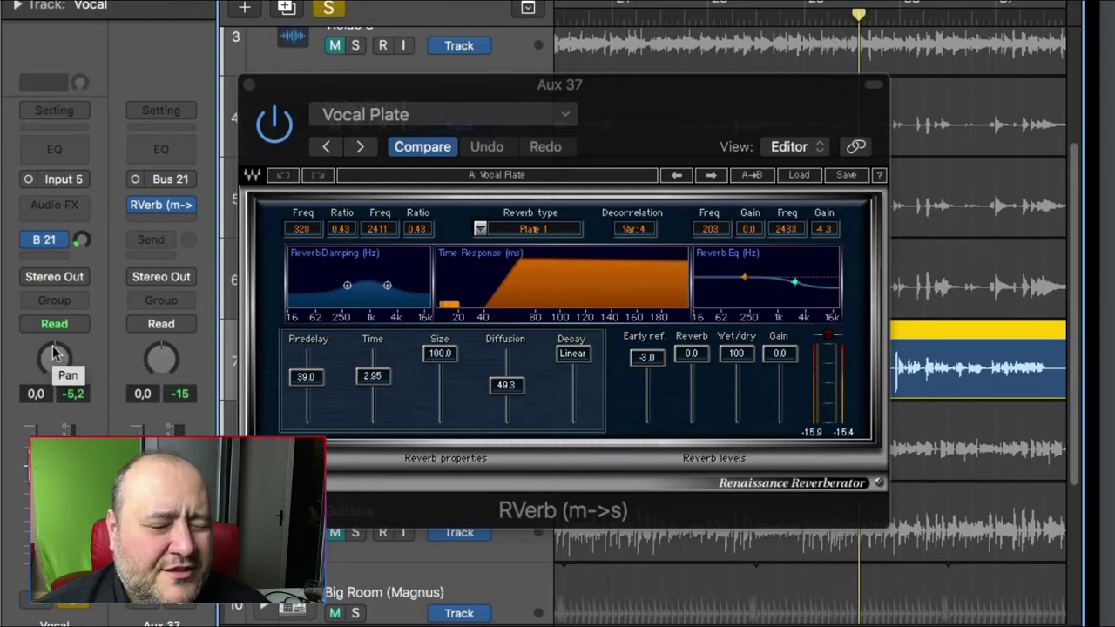
left_click_drag(75, 252, 77, 239)
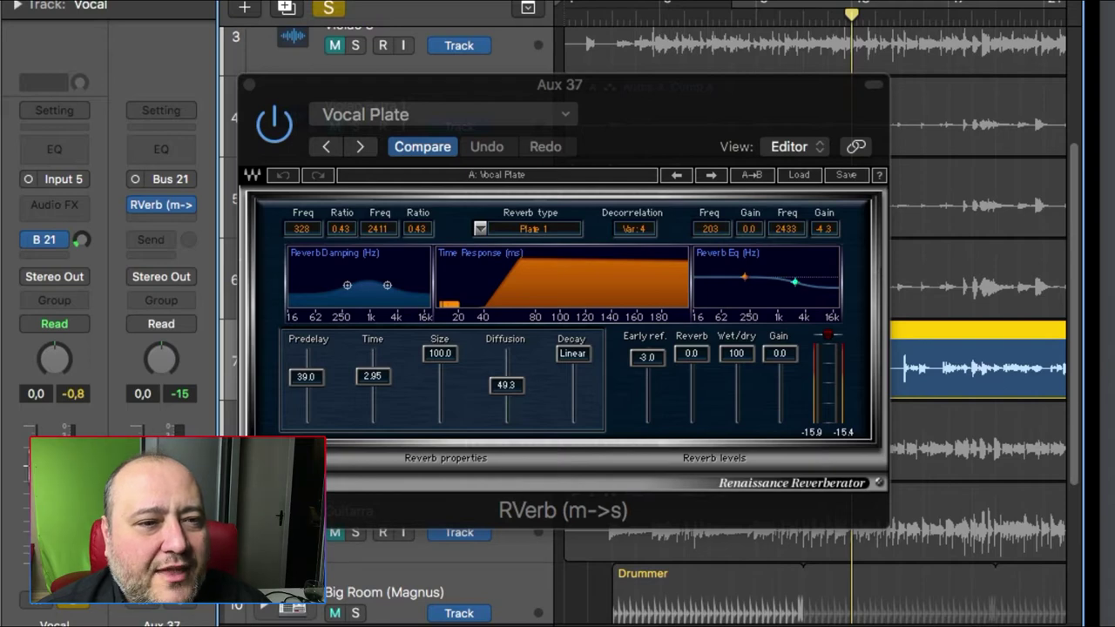
left_click(252, 84)
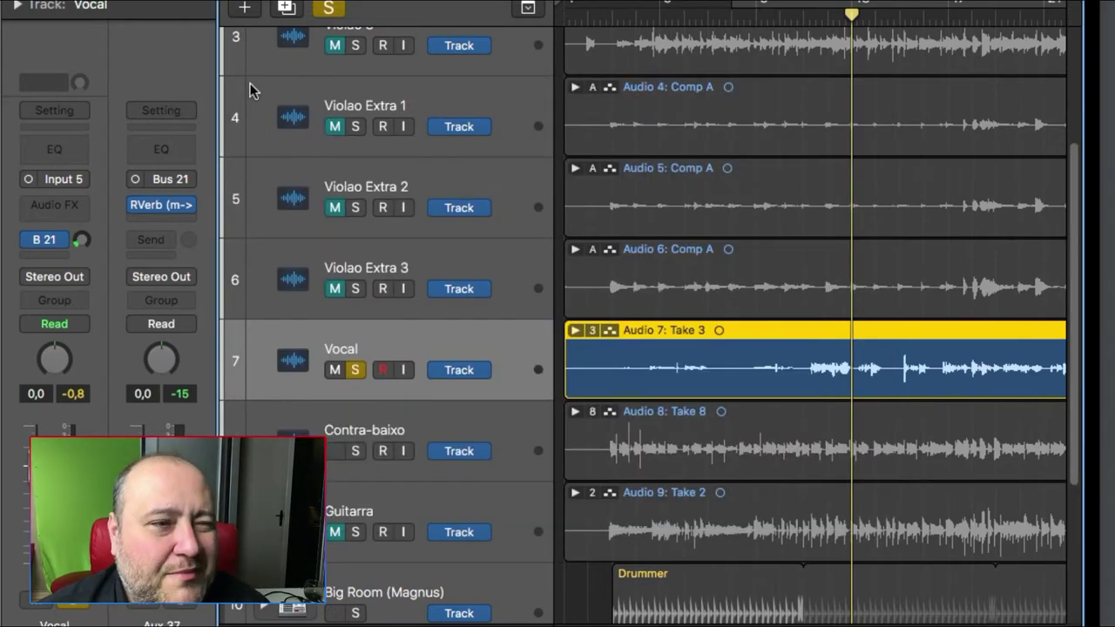
Solo the Guitarra track in place of the Vocal track.
left_click(362, 422)
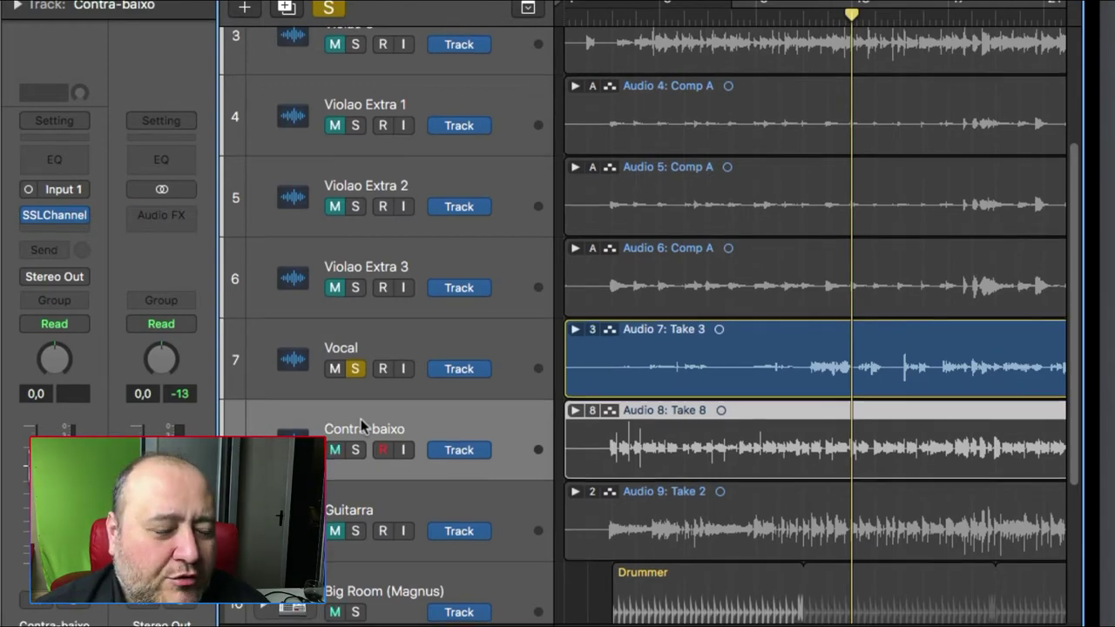
scroll(366, 540, "down", 1)
left_click(362, 522)
left_click(355, 520)
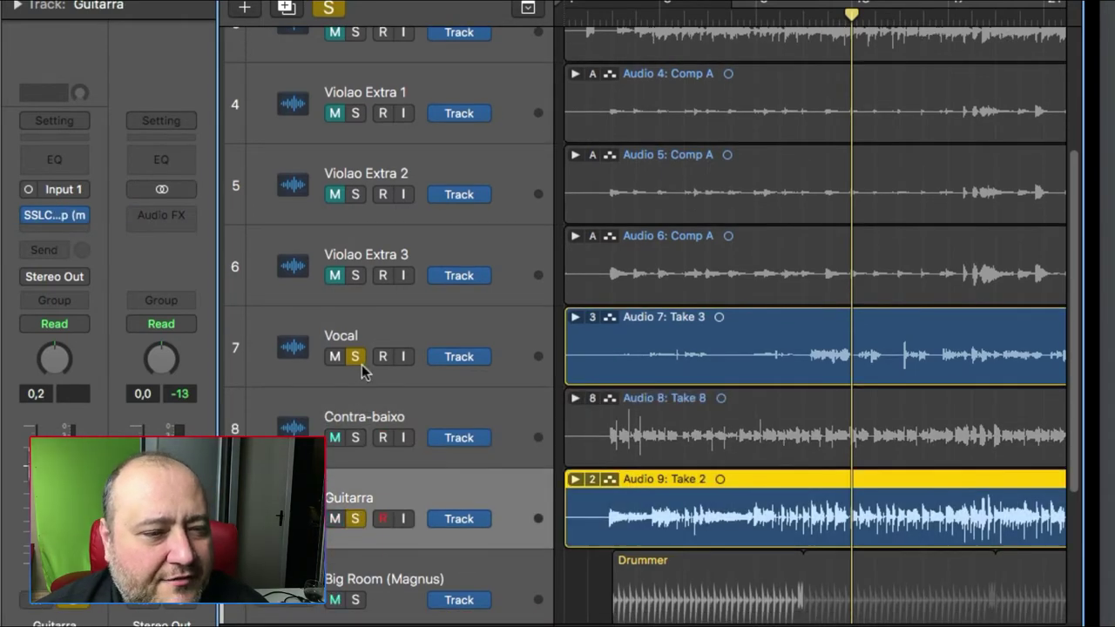
left_click(356, 358)
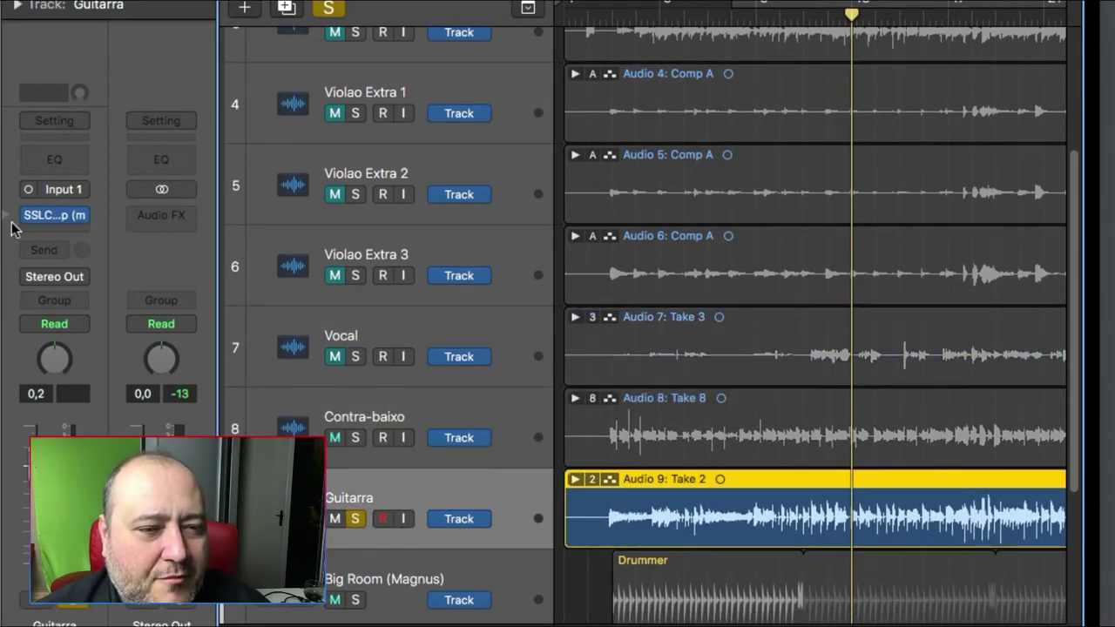
Add a send to Bus 22 on the Guitarra track and raise its level to about -30 dB.
left_click(57, 250)
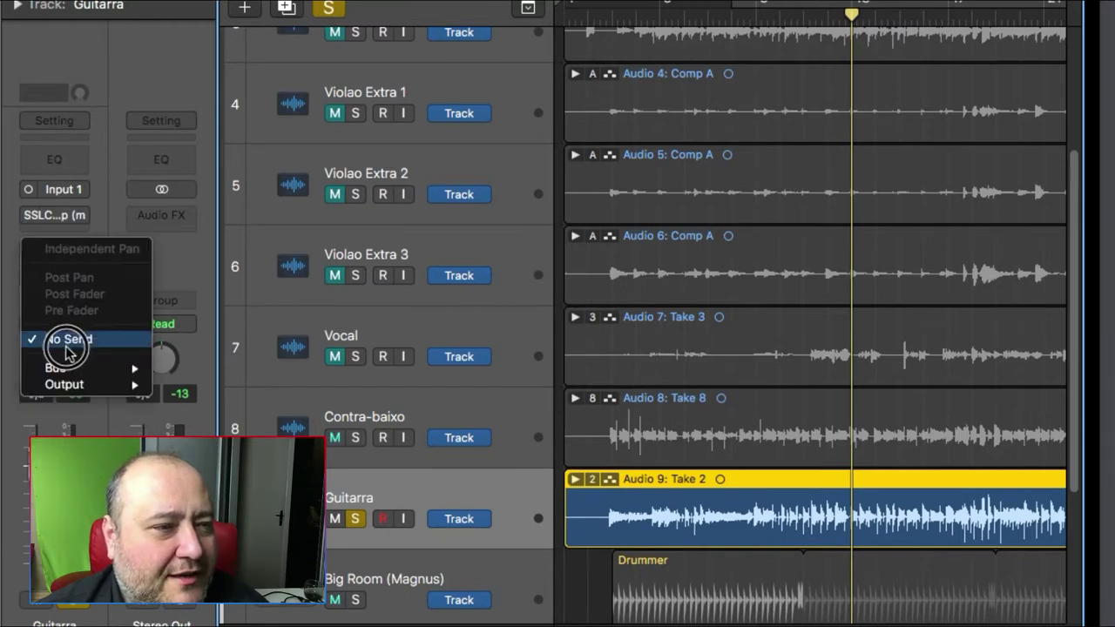
mouse_move(63, 373)
left_click(196, 549)
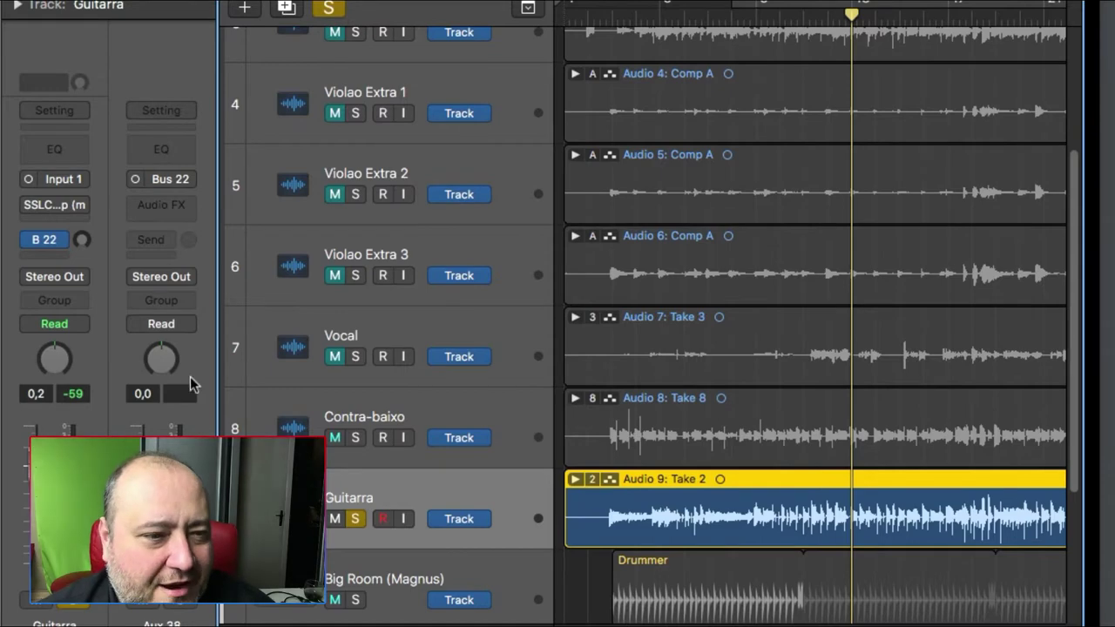
left_click_drag(84, 248, 65, 213)
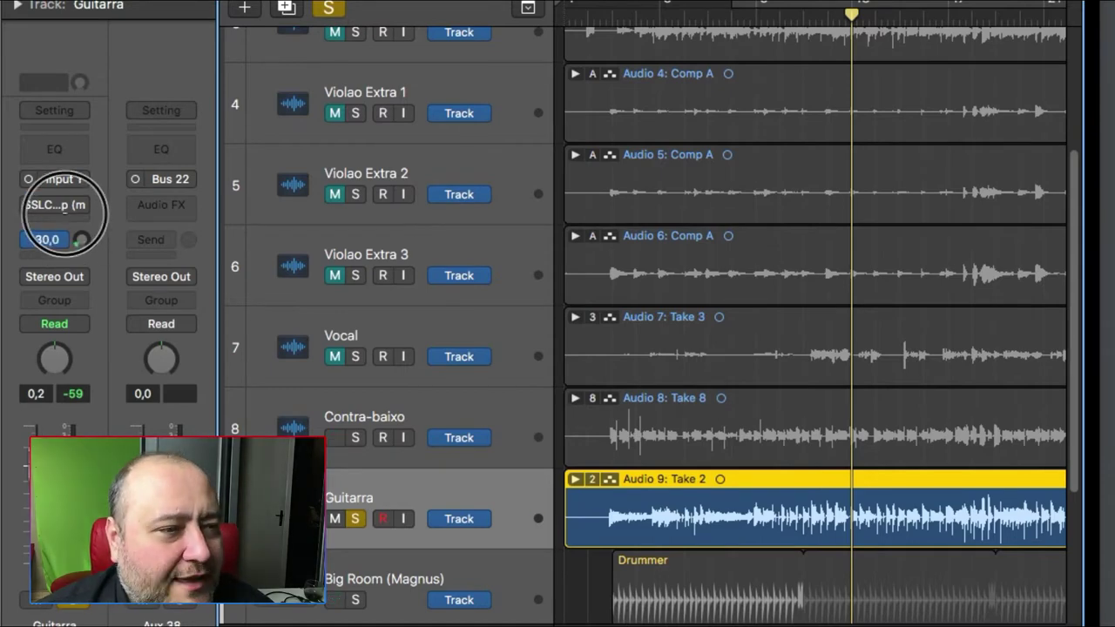
Insert RVerb as Mono->Stereo on the Bus 22 aux and move its window fully into view.
left_click(187, 204)
mouse_move(175, 246)
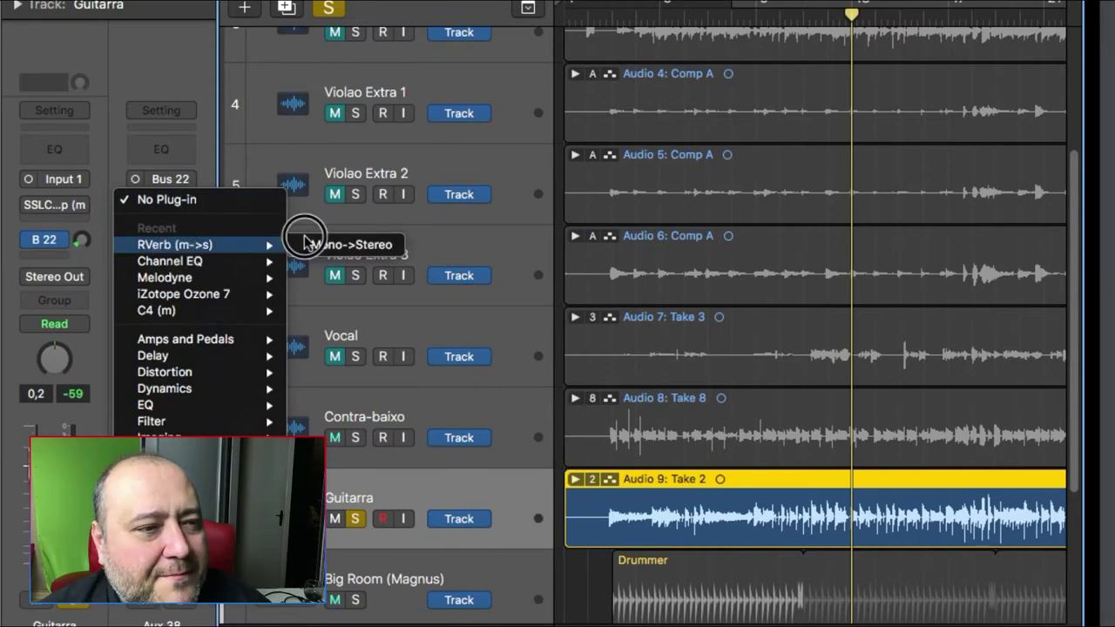
left_click(316, 246)
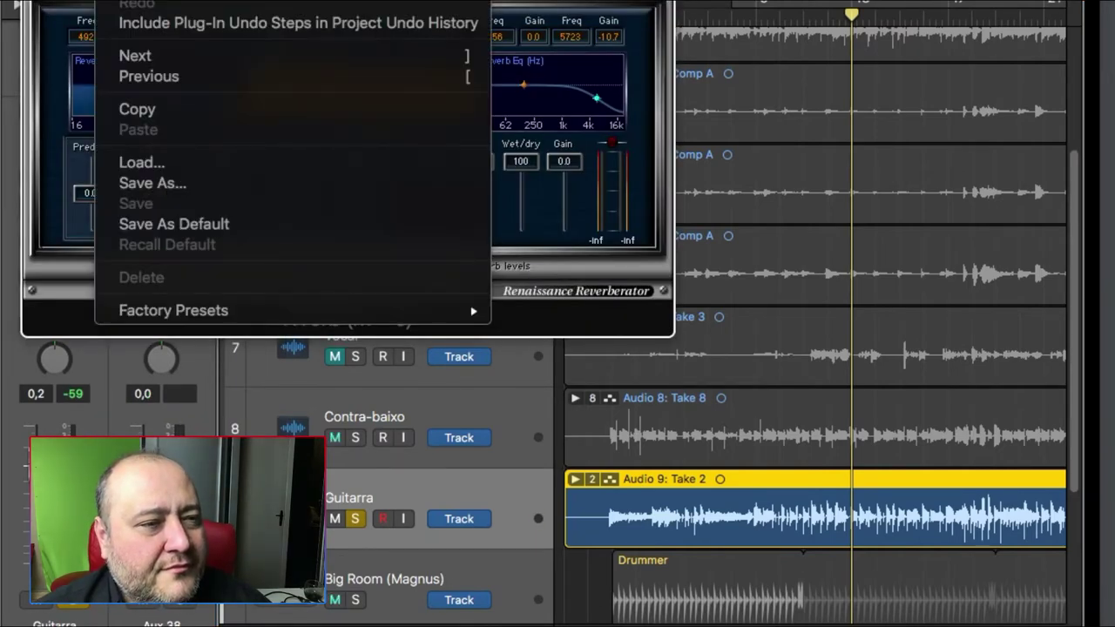
key("Escape")
left_click_drag(194, 4, 370, 44)
Load the factory preset Guitar plate and adjust the Guitarra track's Bus 22 send to about -25.5 dB during playback.
left_click(436, 65)
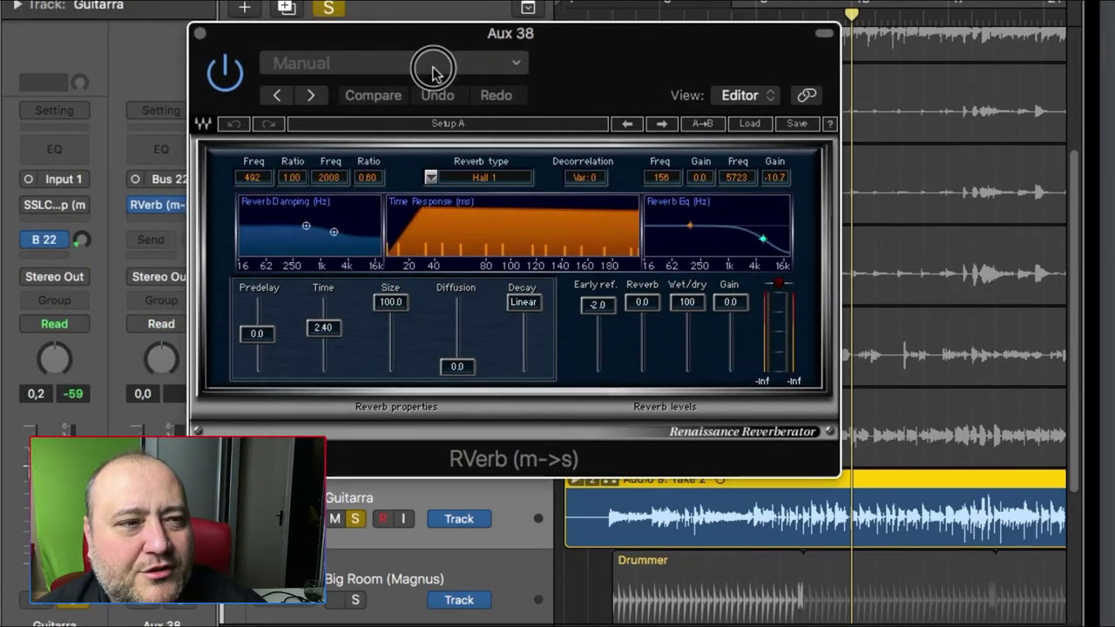
mouse_move(353, 466)
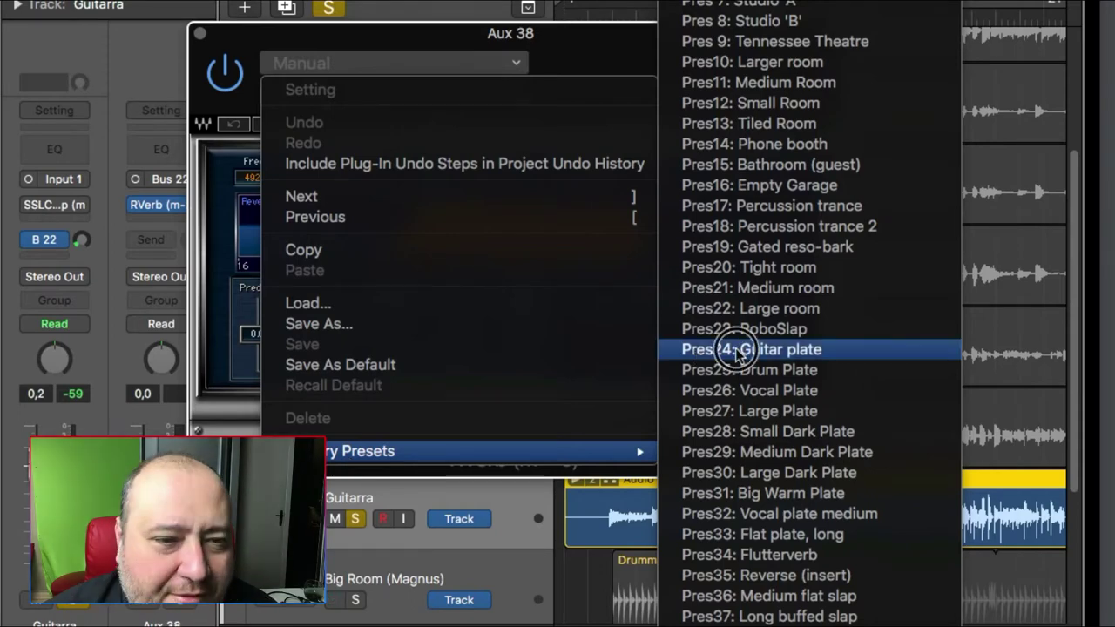
left_click(724, 351)
key("space")
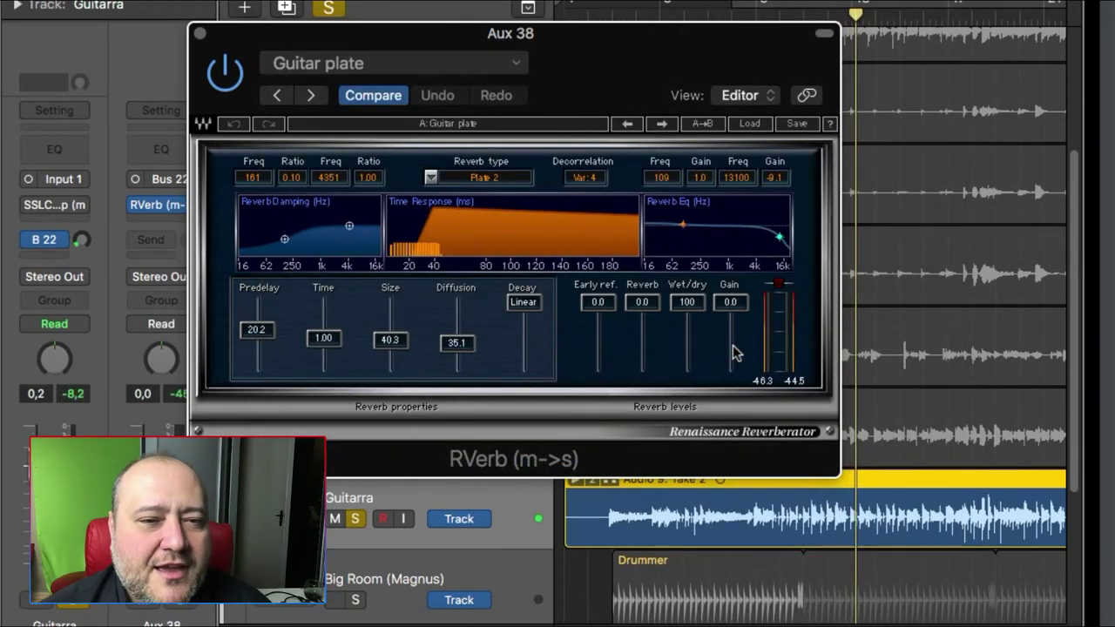
mouse_move(81, 240)
left_mouse_down()
mouse_move(66, 43)
mouse_move(55, 204)
mouse_move(83, 241)
mouse_move(83, 261)
left_mouse_up()
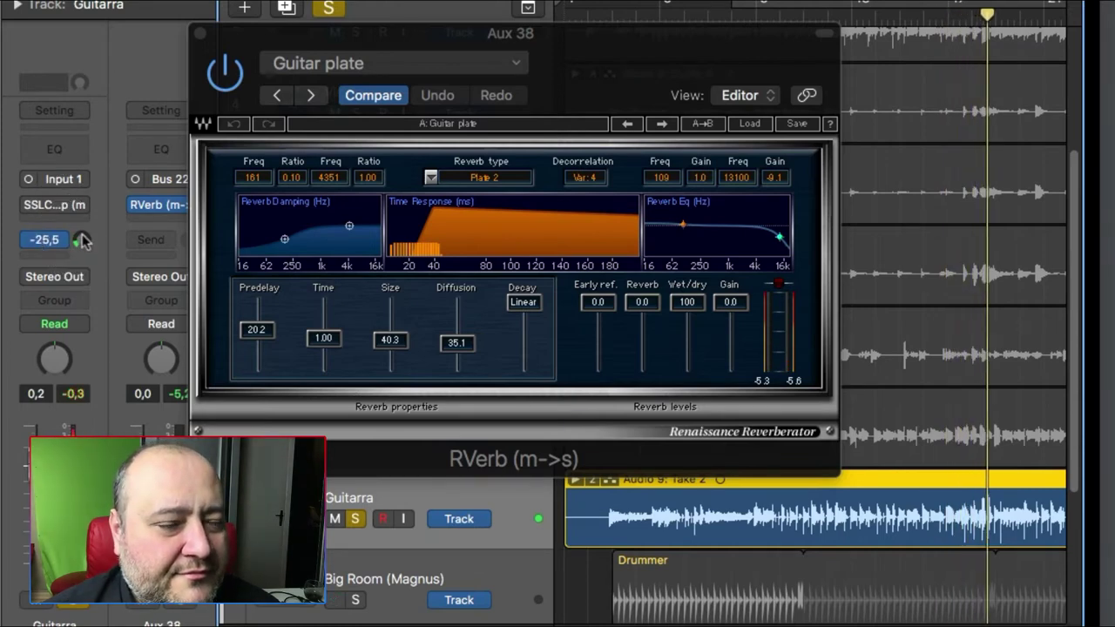
Load the factory preset Dark Chamber in RVerb on Aux 38 to audition it on the guitar.
left_click(403, 63)
mouse_move(332, 462)
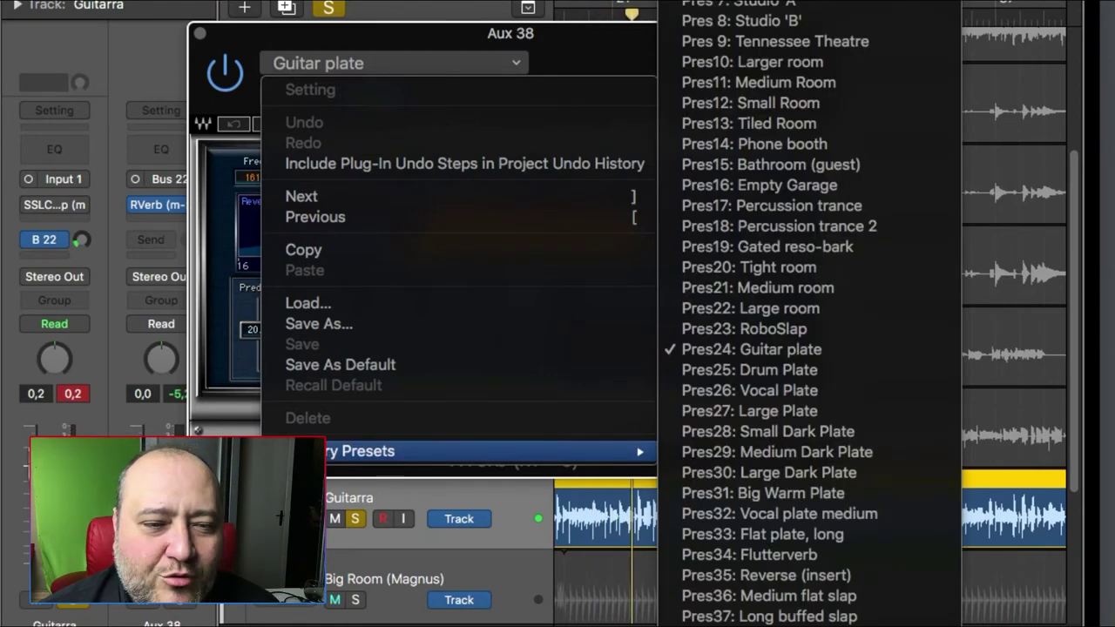
scroll(809, 595, "down", 10)
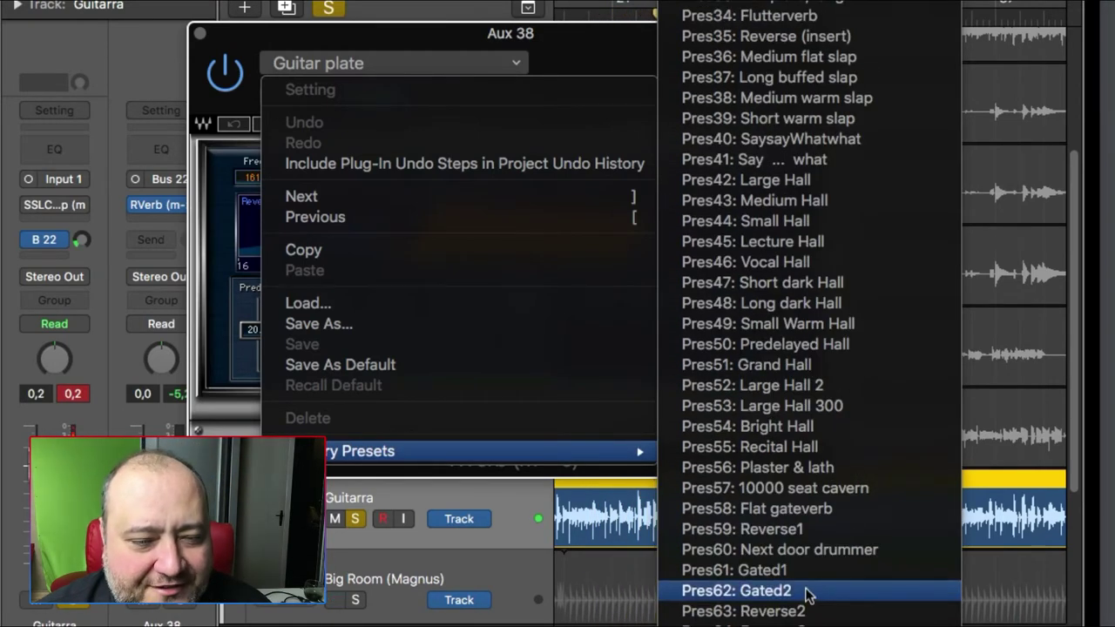
scroll(808, 595, "down", 2)
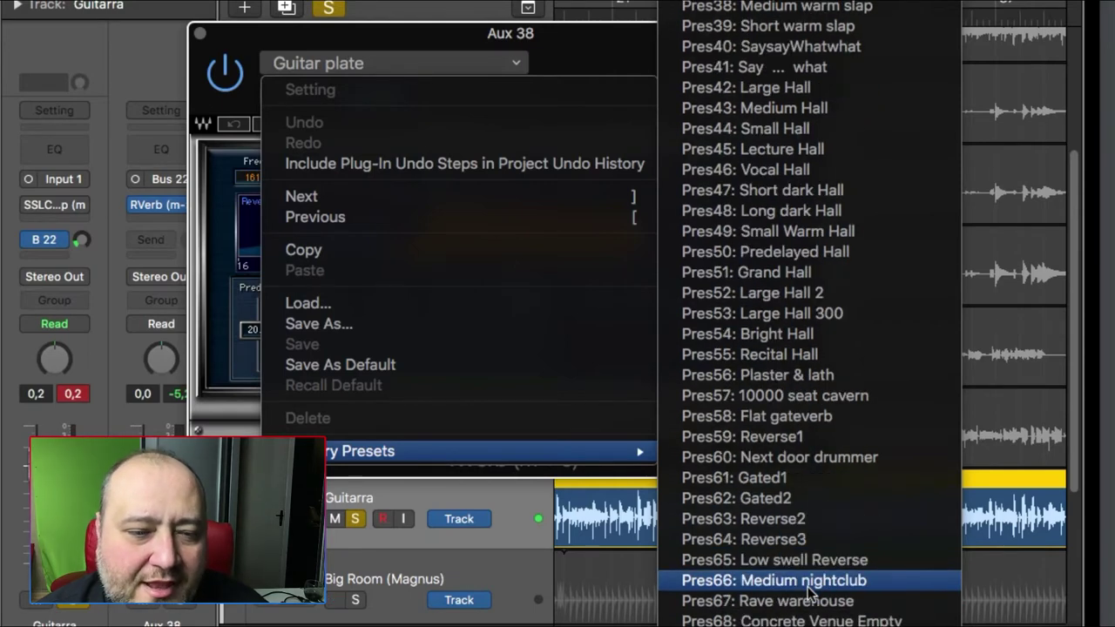
left_click(809, 580)
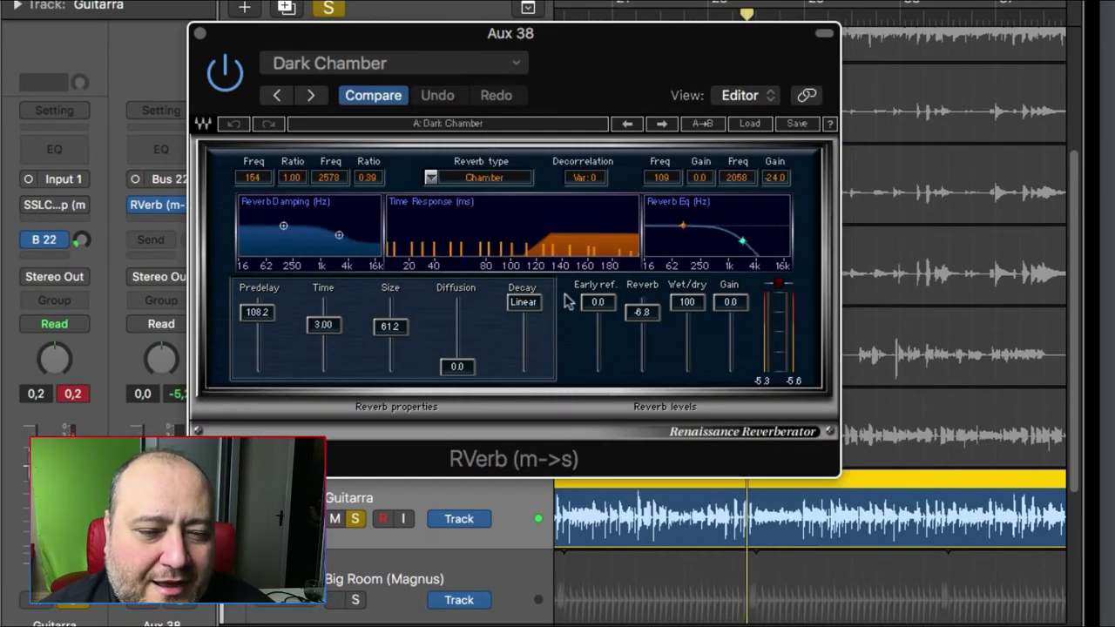
Load the factory preset Cathedral in RVerb and raise the Guitarra track's Bus 22 send level during playback.
left_click(434, 69)
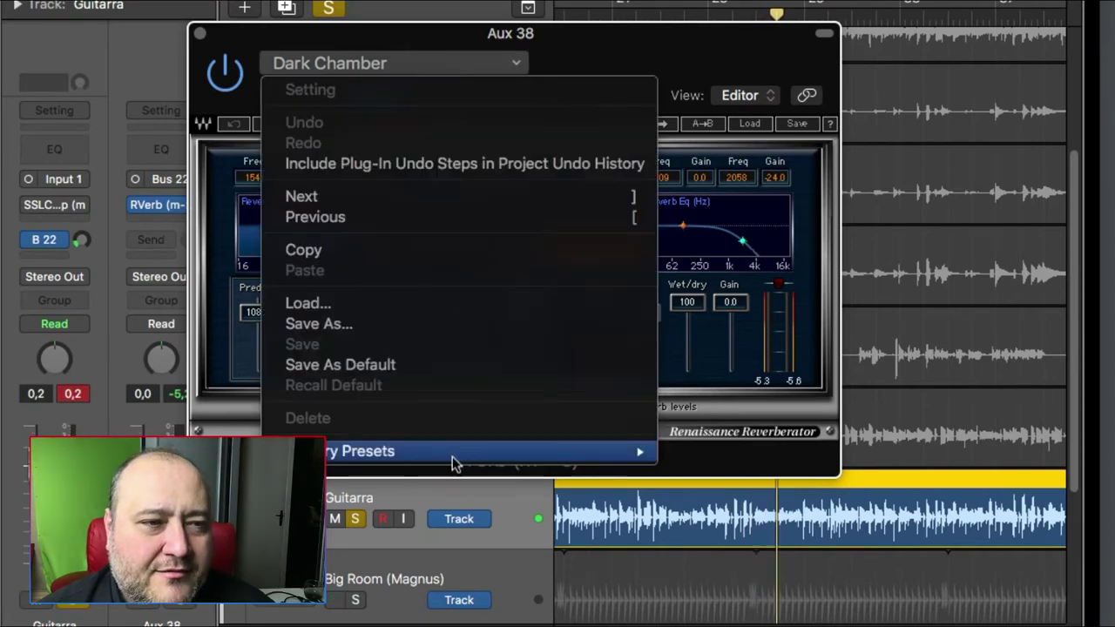
mouse_move(450, 453)
scroll(857, 599, "down", 10)
scroll(851, 606, "down", 3)
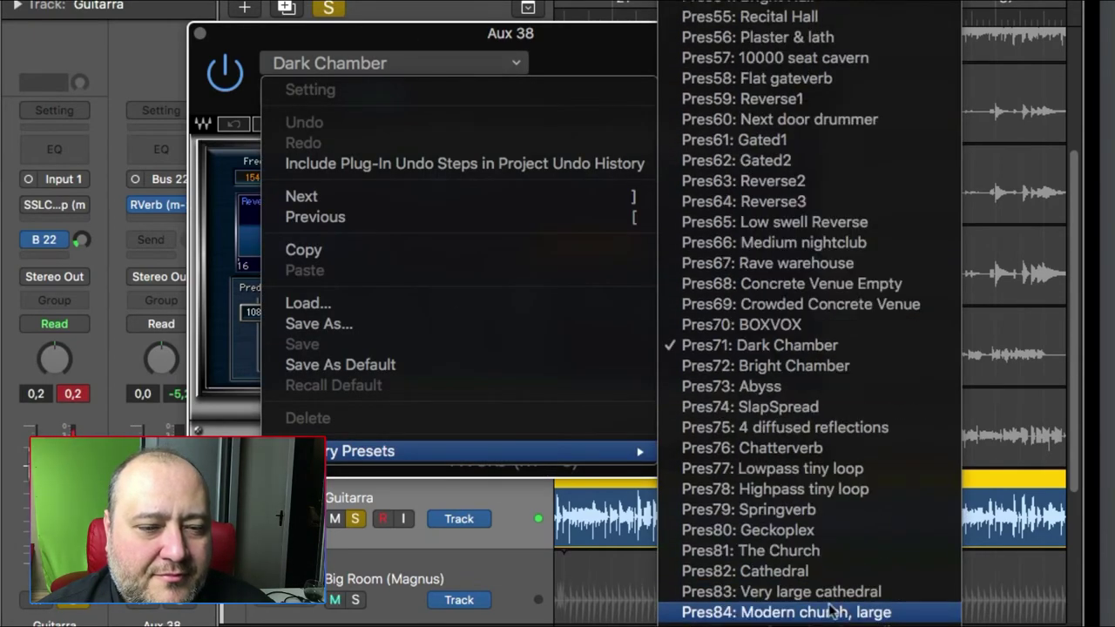
left_click(782, 577)
left_click(75, 220)
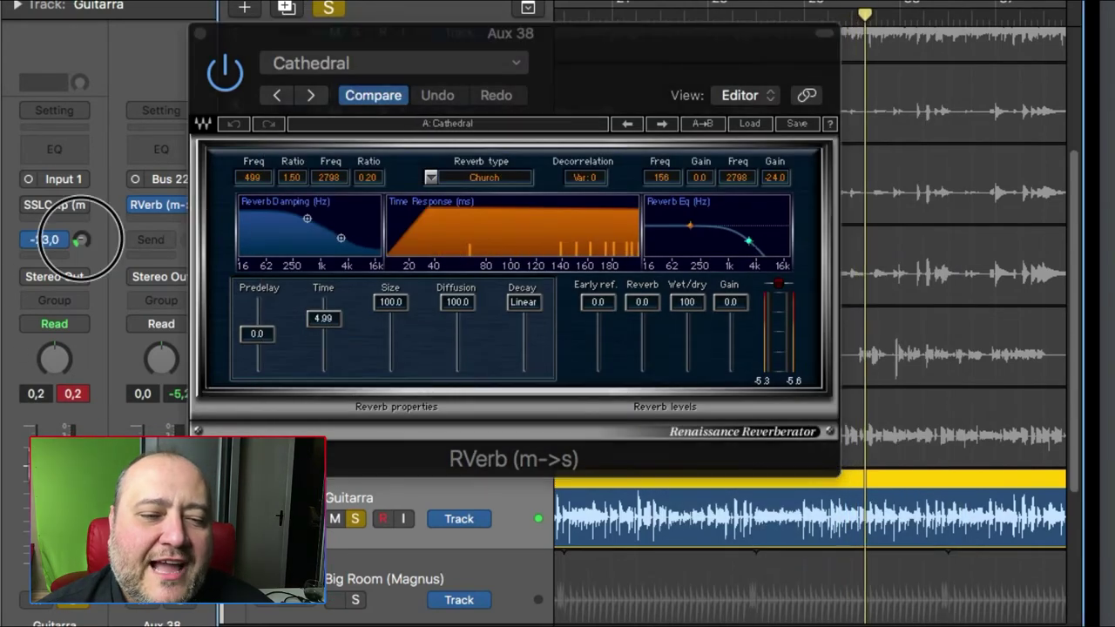
left_click_drag(75, 220, 69, 178)
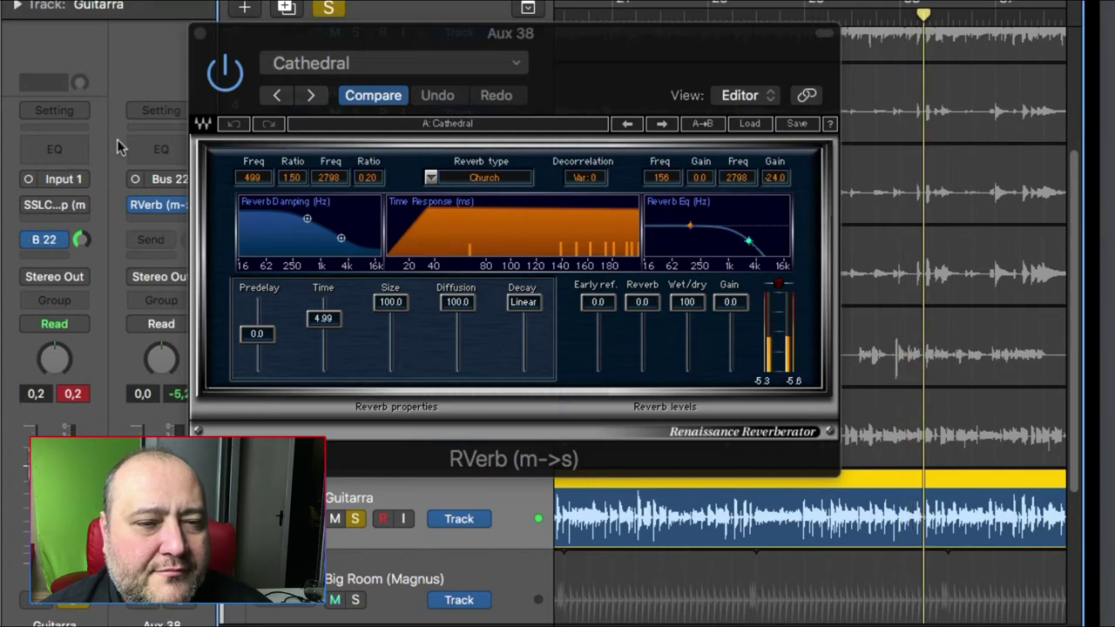
Load the factory preset Very large cathedral and set the Guitarra track's Bus 22 send to about -3.6 dB.
left_click(487, 67)
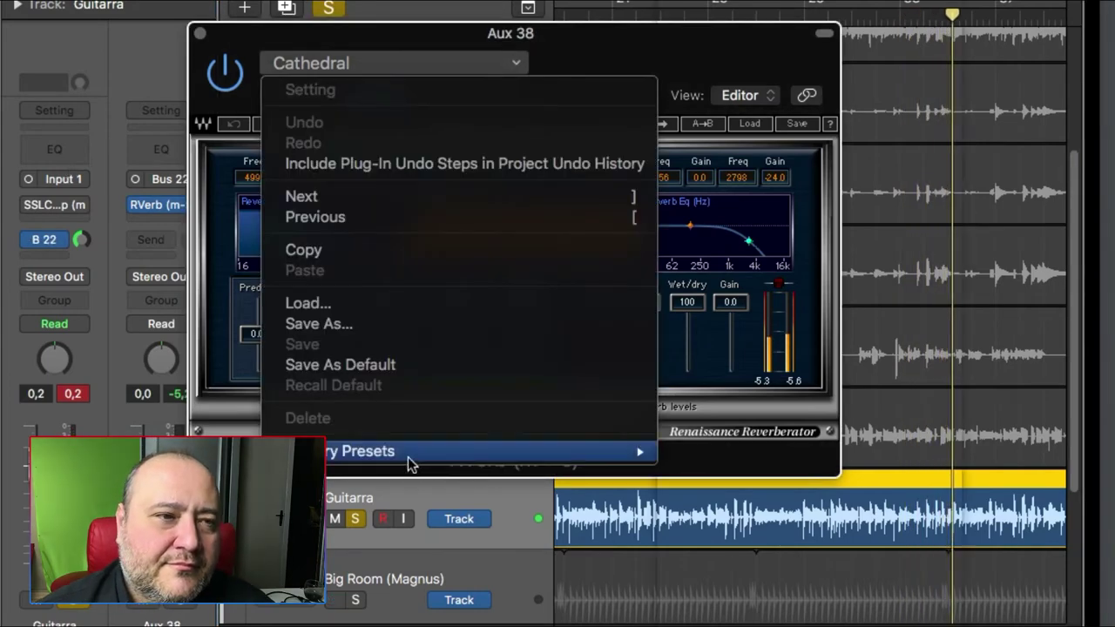
mouse_move(411, 452)
scroll(872, 605, "down", 10)
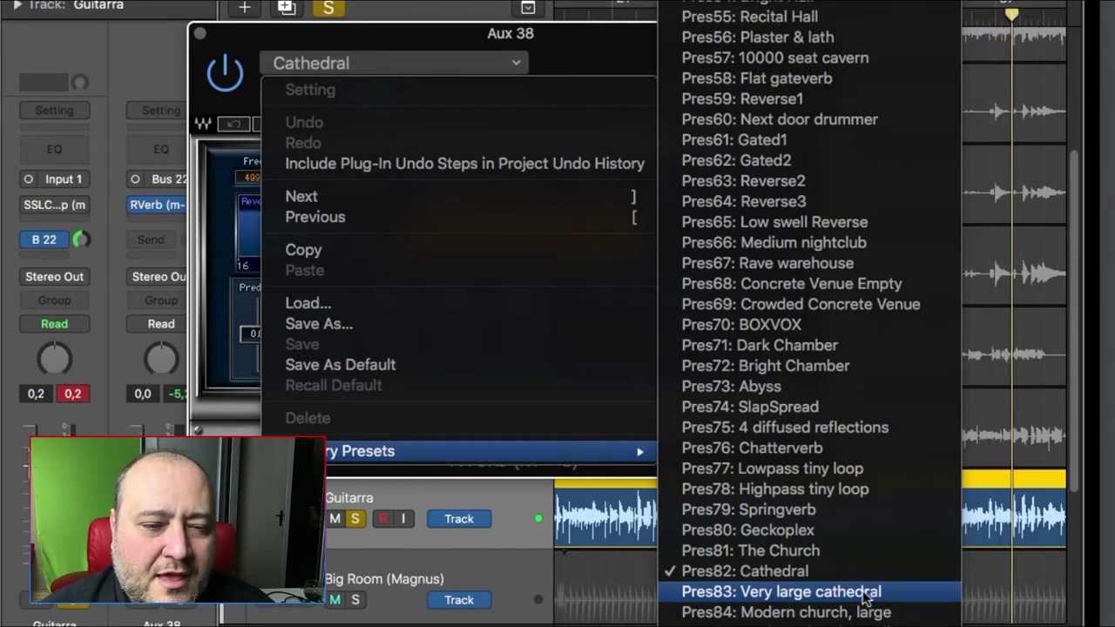
left_click(867, 595)
left_click_drag(81, 241, 77, 222)
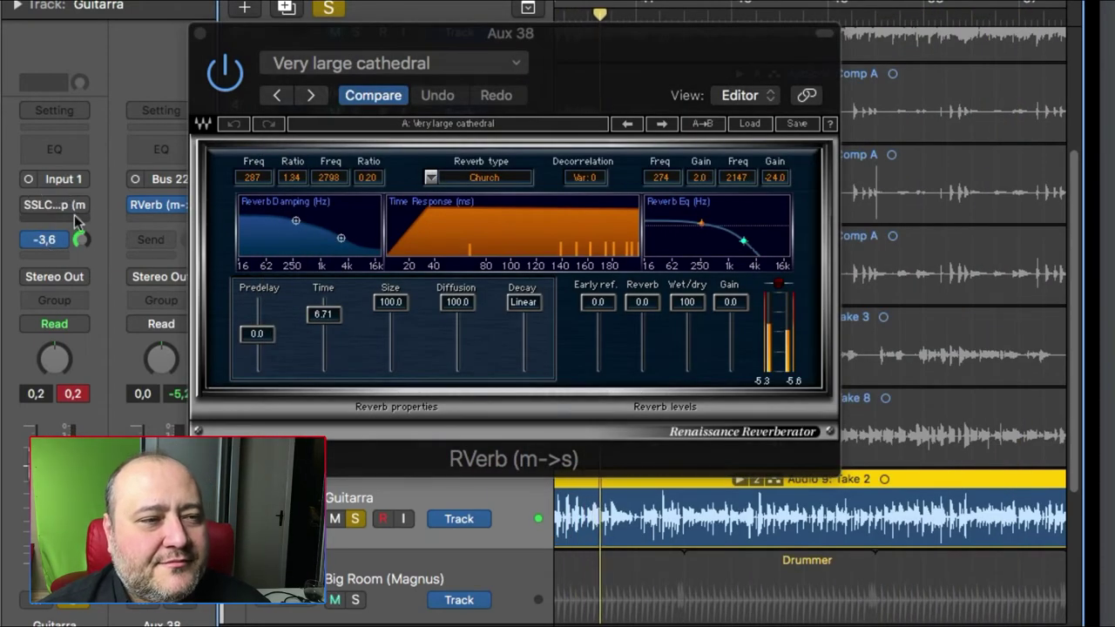
Load the factory preset Predelayed Hall in RVerb to audition it on the guitar.
left_click(323, 63)
mouse_move(396, 462)
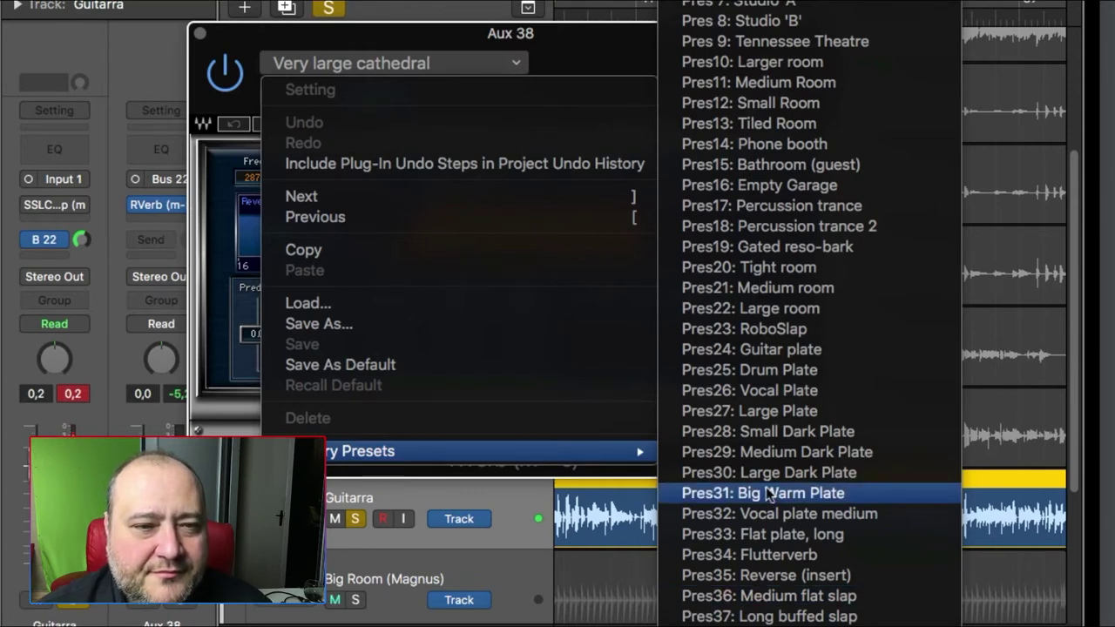
scroll(768, 477, "down", 6)
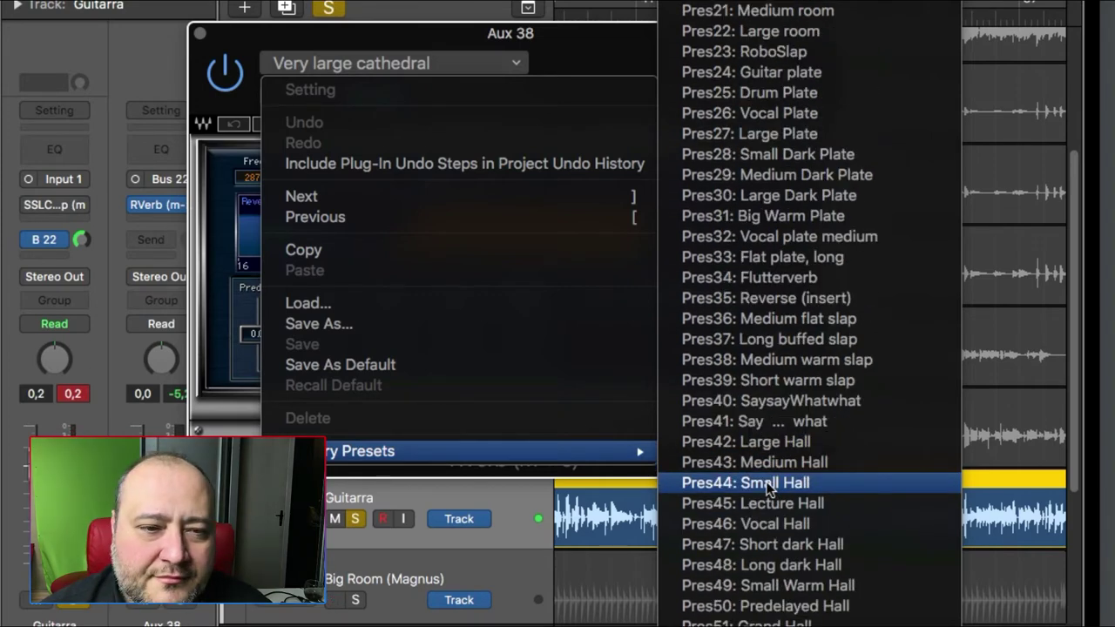
left_click(784, 606)
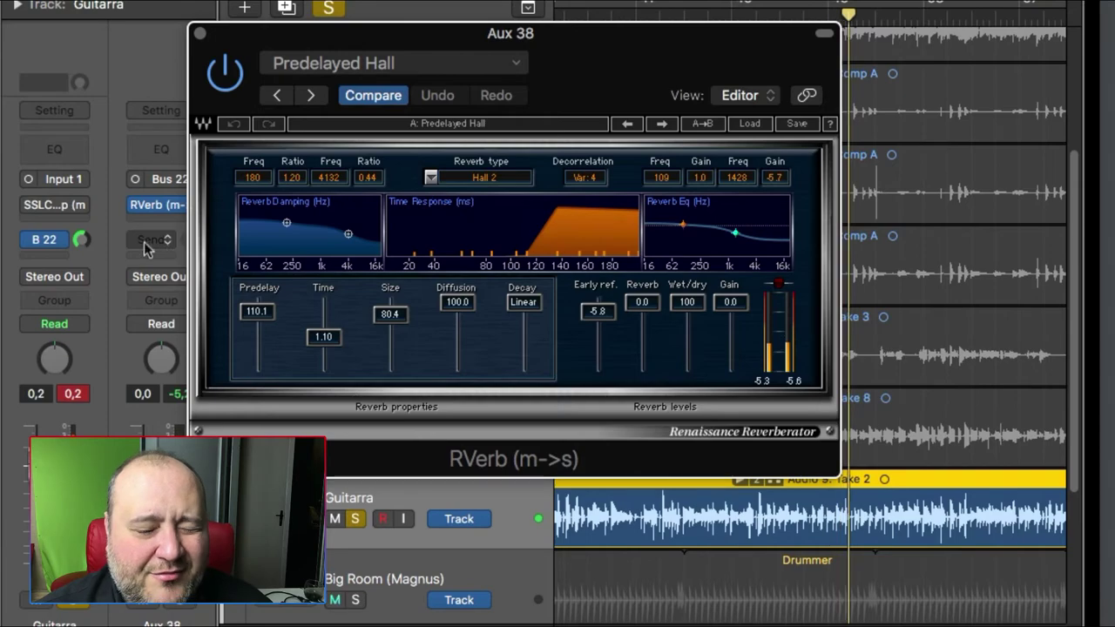
Load the factory preset Modern church, large in RVerb to audition it on the guitar.
left_click(456, 69)
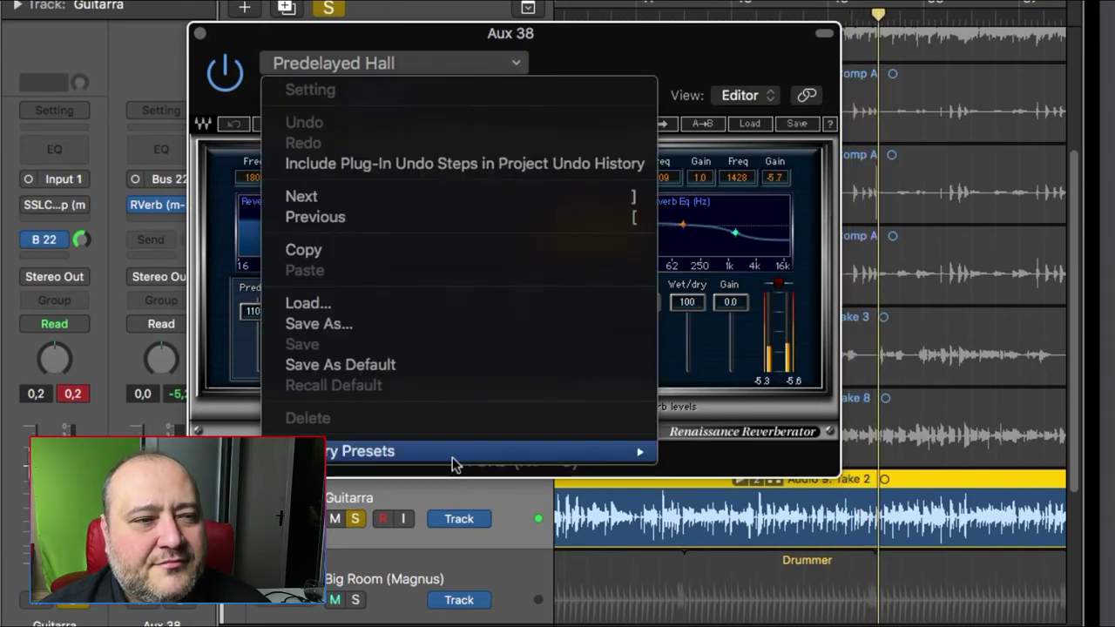
mouse_move(452, 453)
scroll(809, 552, "down", 10)
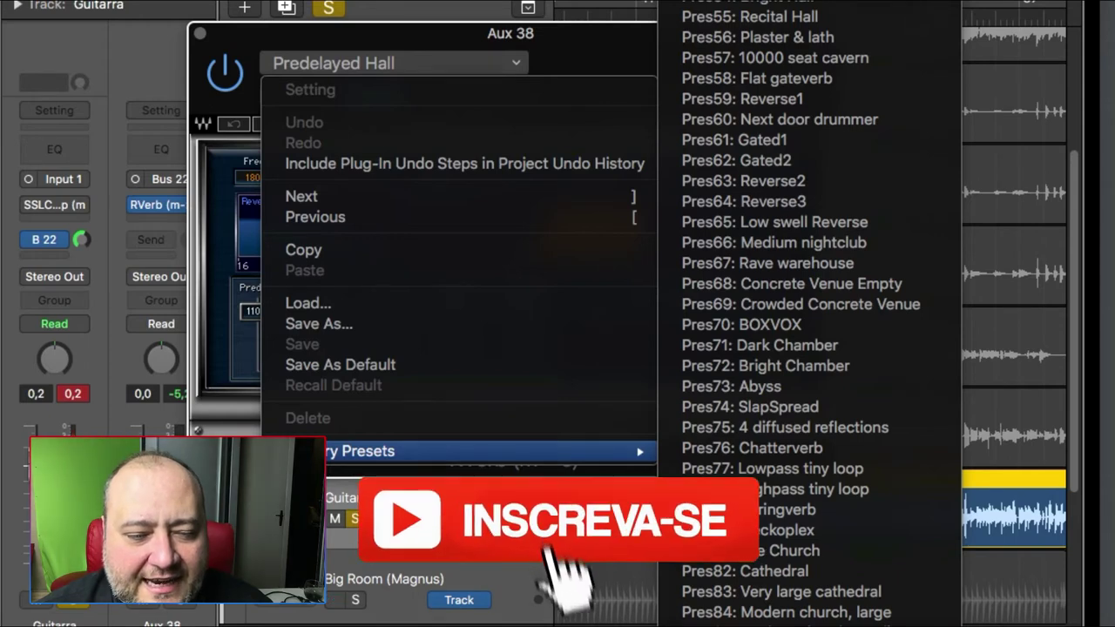
left_click(857, 614)
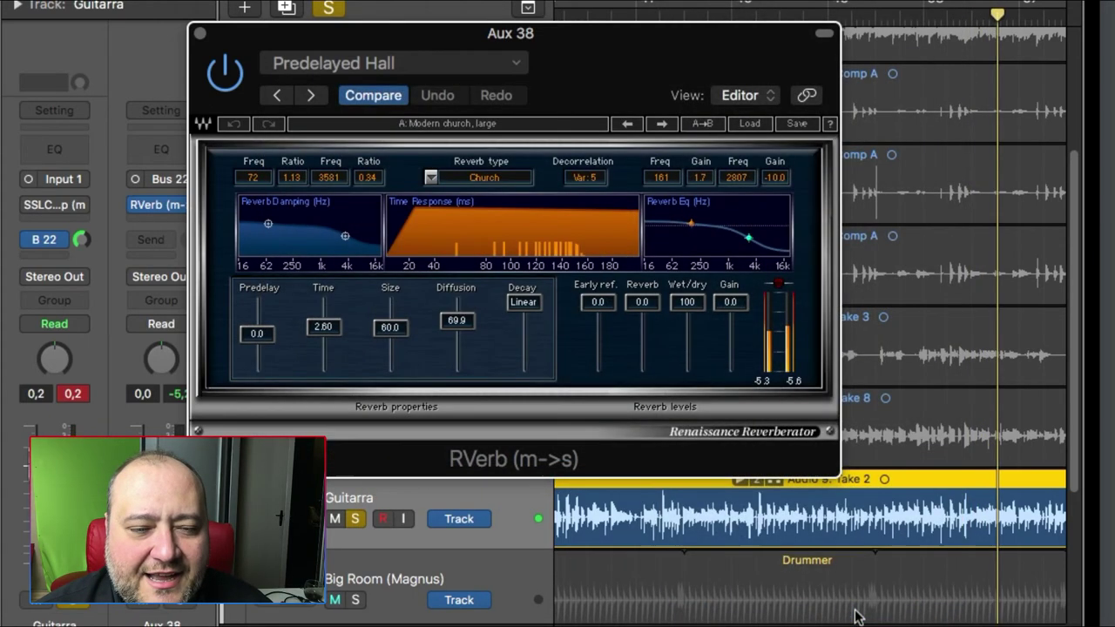
Load the factory preset Empty Garage in RVerb to audition it on the guitar.
left_click(455, 72)
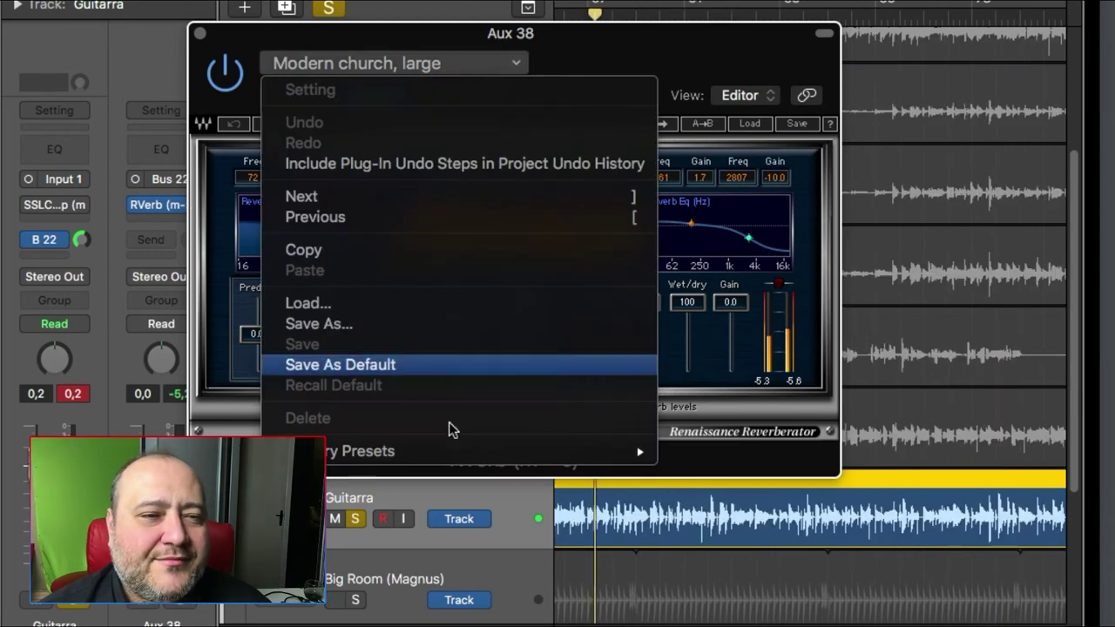
mouse_move(447, 451)
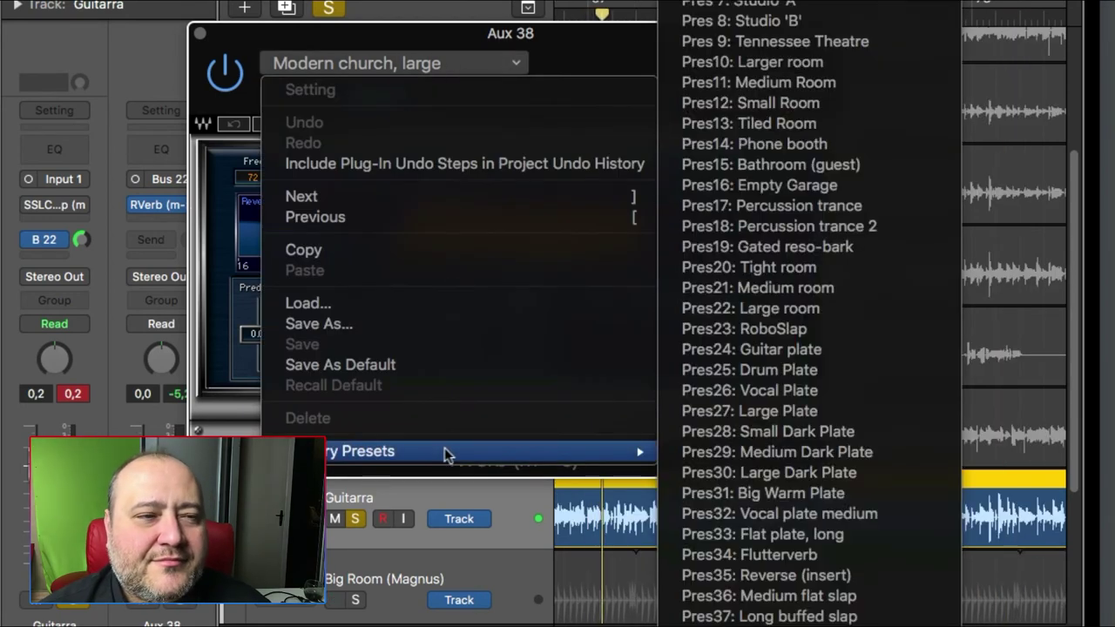
left_click(837, 185)
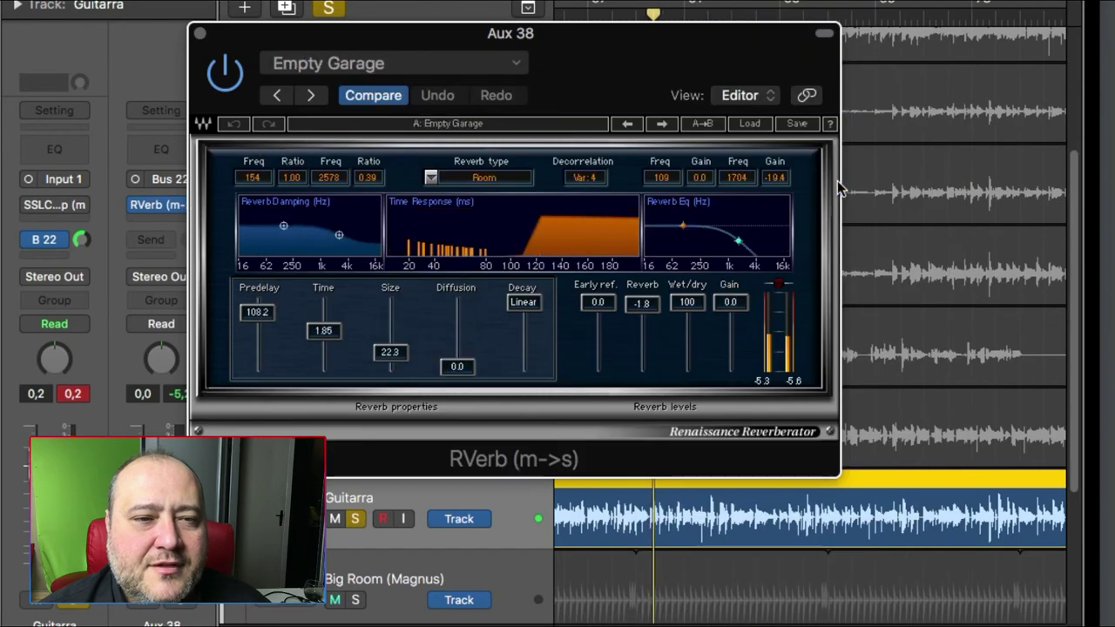
Nudge the RVerb window slightly upward and load the factory preset Guitar plate again.
mouse_move(552, 46)
left_mouse_down()
mouse_move(557, 57)
mouse_move(552, 37)
left_mouse_up()
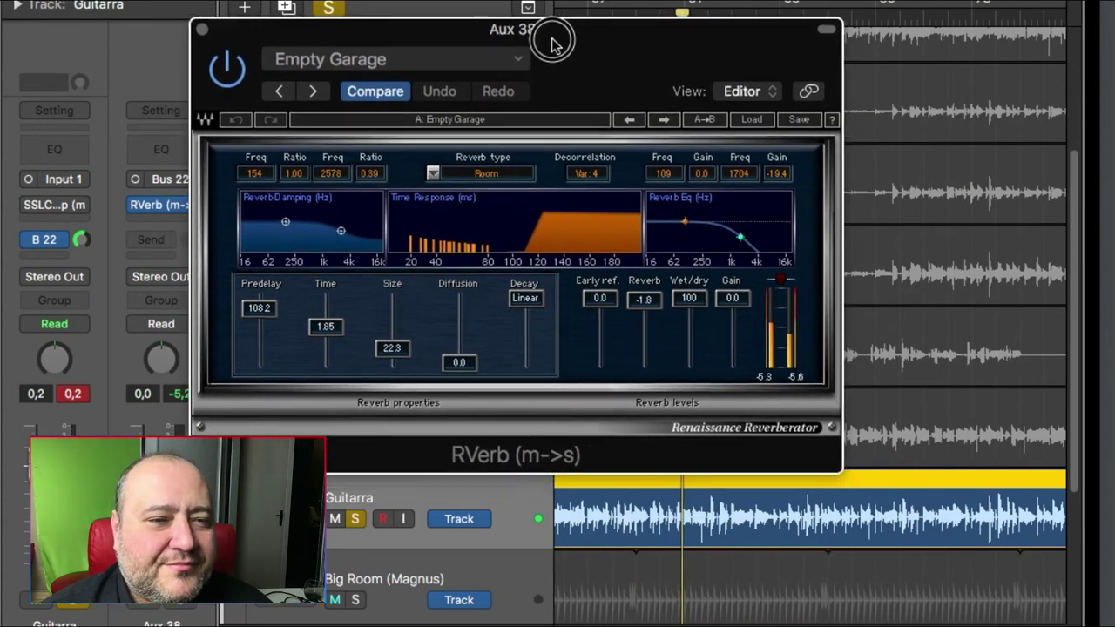
left_click(401, 60)
mouse_move(344, 460)
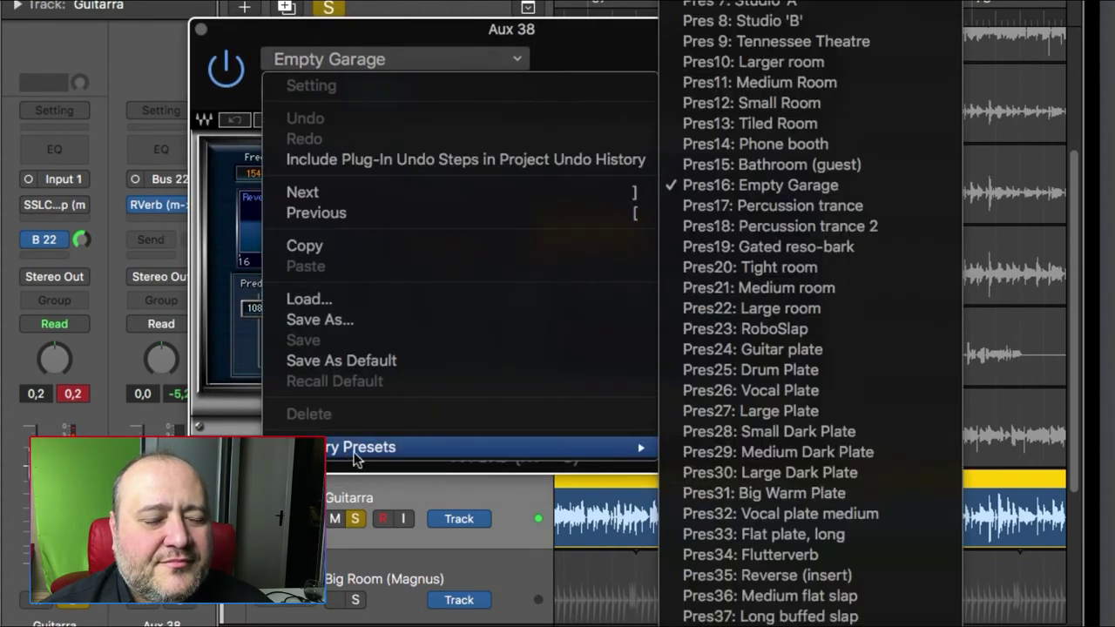
left_click(789, 352)
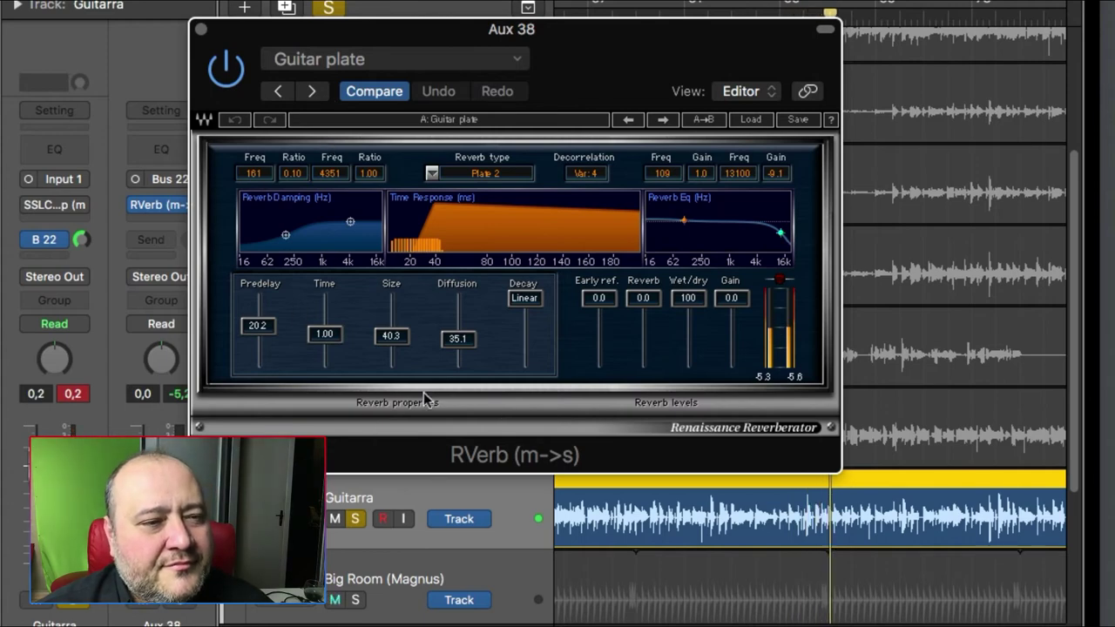
Raise the reverb Size to 96.8 and audition longer and shorter Time settings during playback.
left_click(396, 338)
left_click_drag(396, 338, 402, 318)
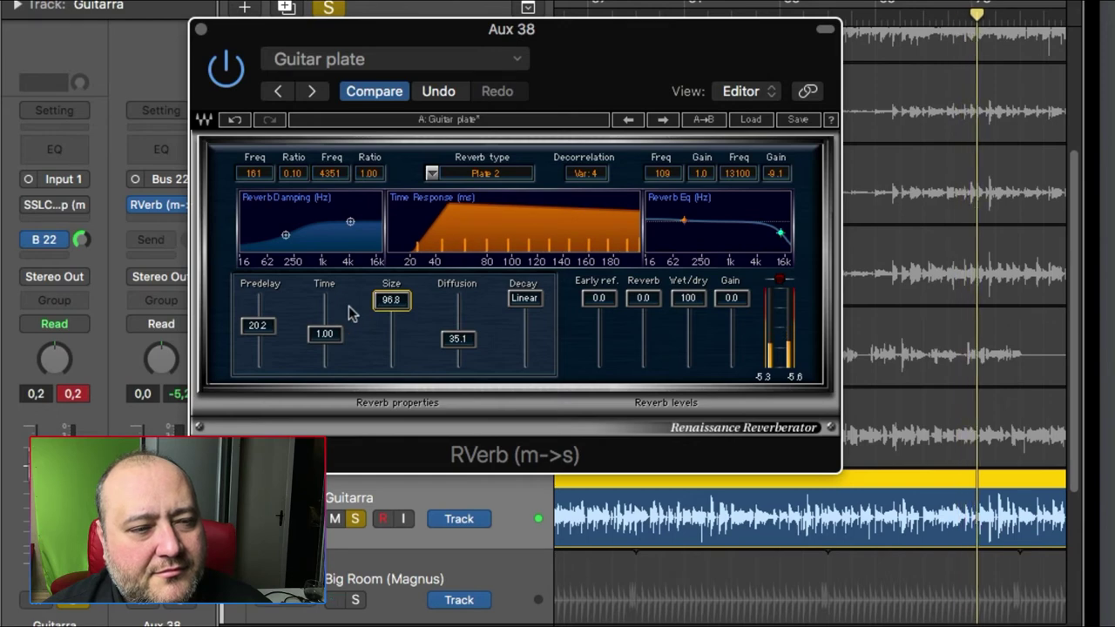
left_click(324, 334)
left_click_drag(324, 334, 324, 305)
left_click_drag(323, 349, 323, 368)
left_click_drag(324, 325, 327, 359)
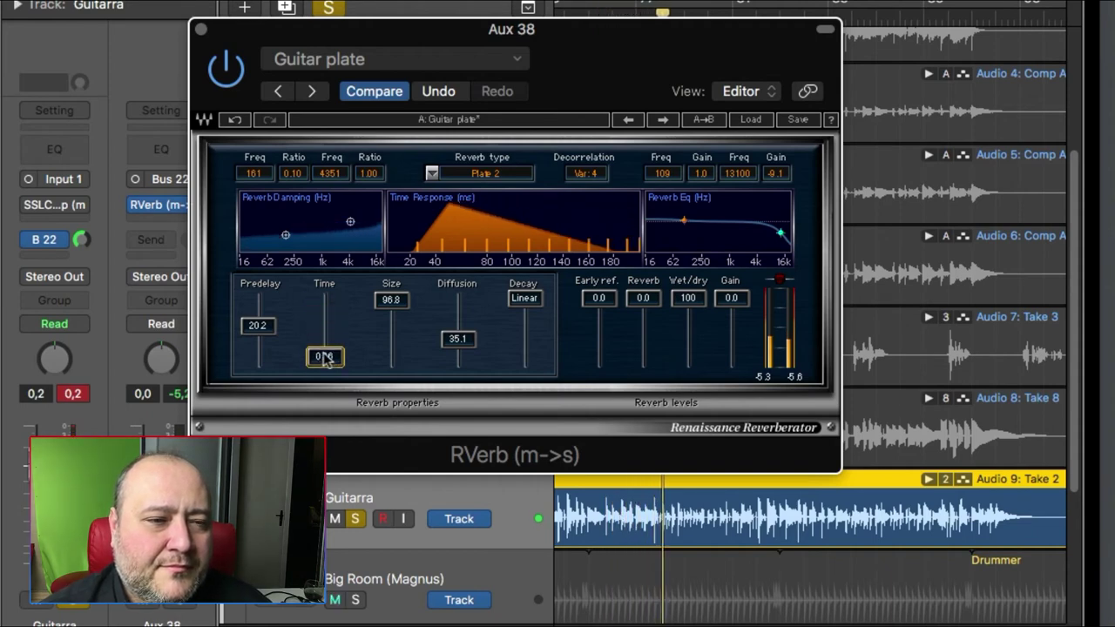
Return the reverb Time to 1.00, set Predelay to 56.6 and Diffusion to 76.4, keeping Decay on Linear.
left_click_drag(327, 362, 259, 328)
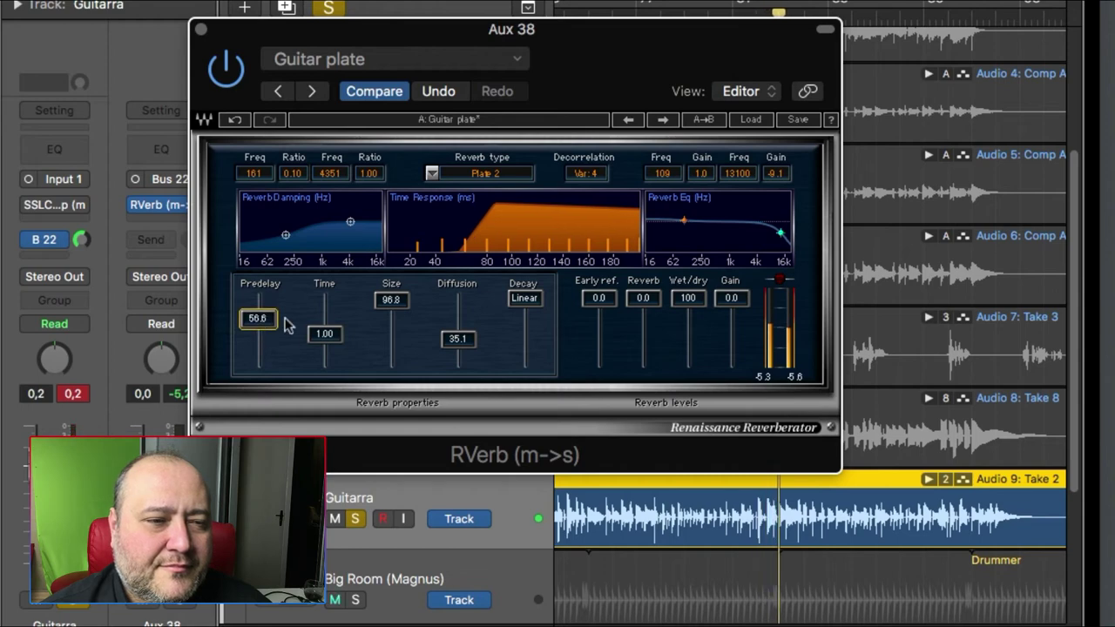
left_click_drag(458, 339, 458, 312)
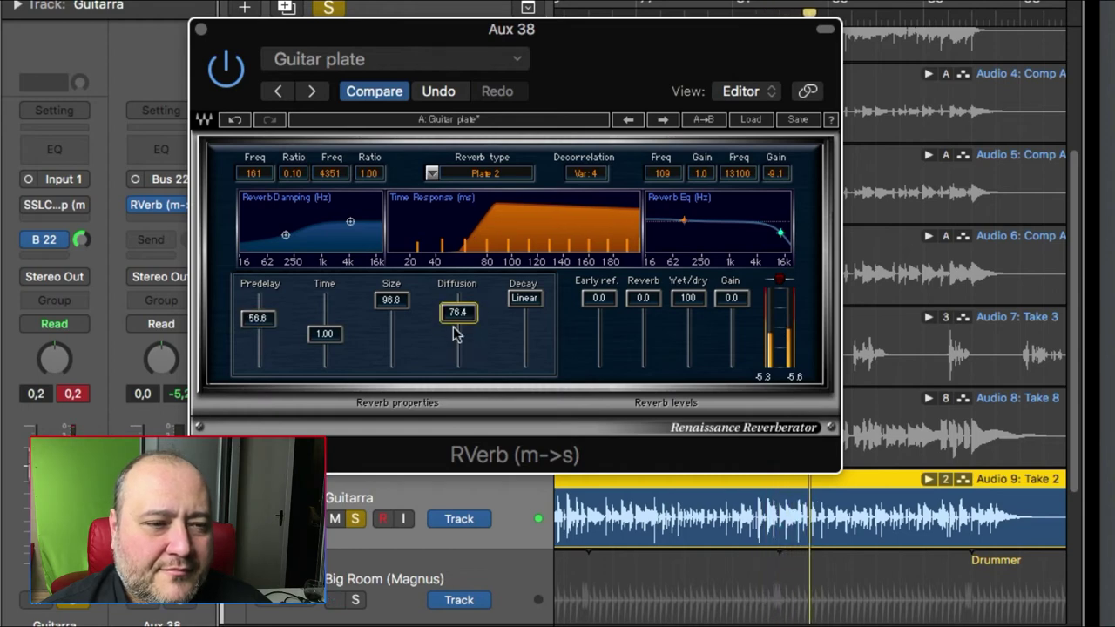
mouse_move(524, 298)
left_mouse_down()
mouse_move(524, 329)
mouse_move(524, 298)
left_mouse_up()
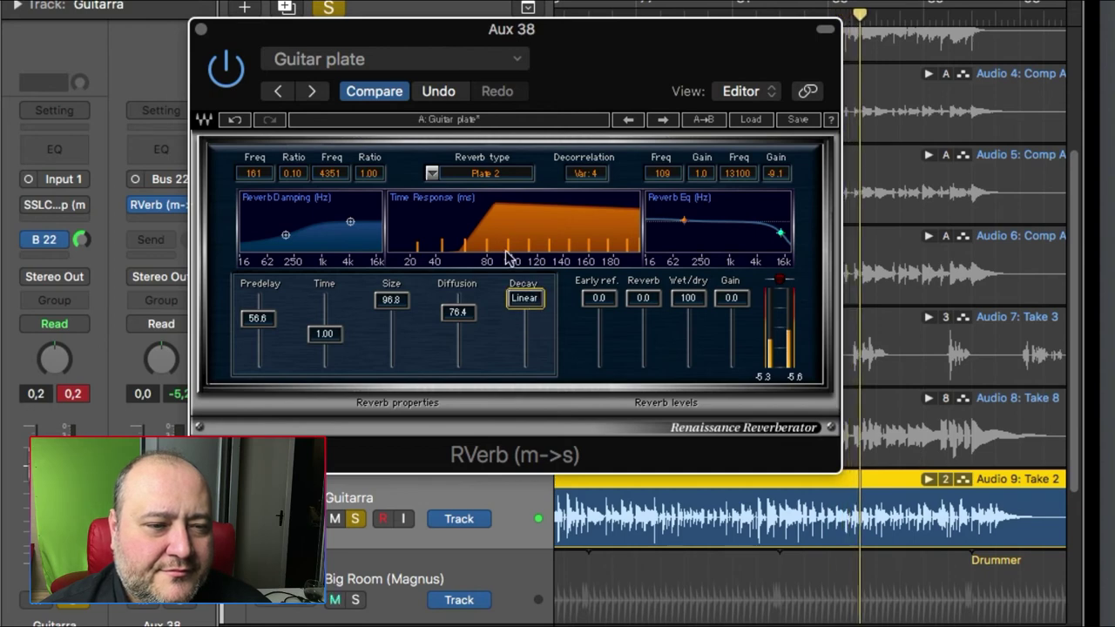
Cycle the reverb type through Reverse and EchoVerb to ResoVerb while the guitar plays.
left_click(490, 179)
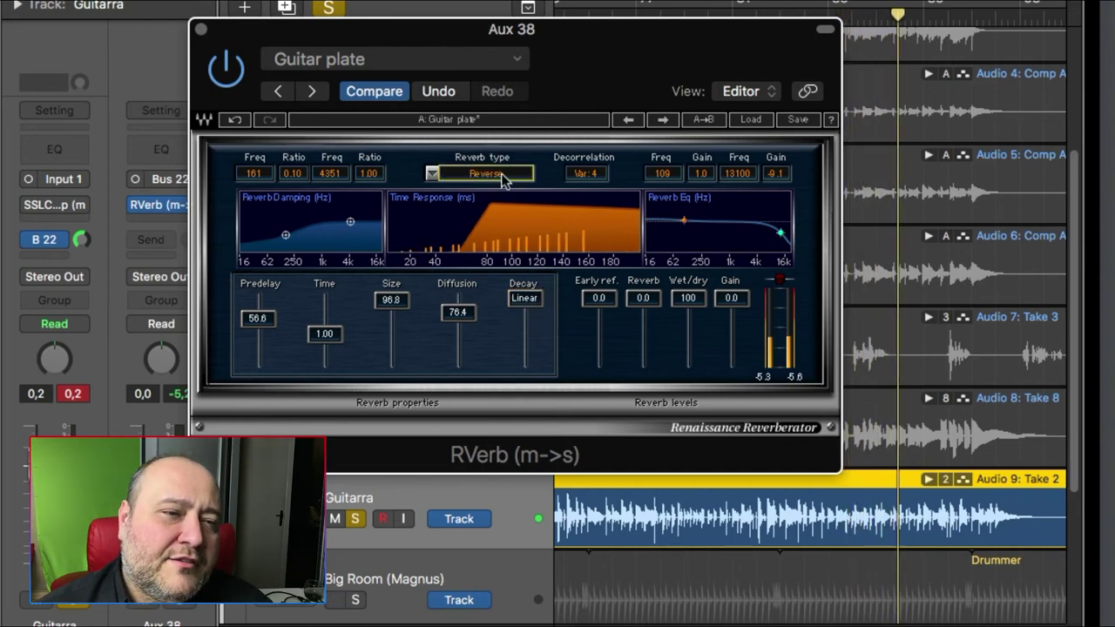
left_click(502, 178)
left_click(502, 178)
left_click(502, 177)
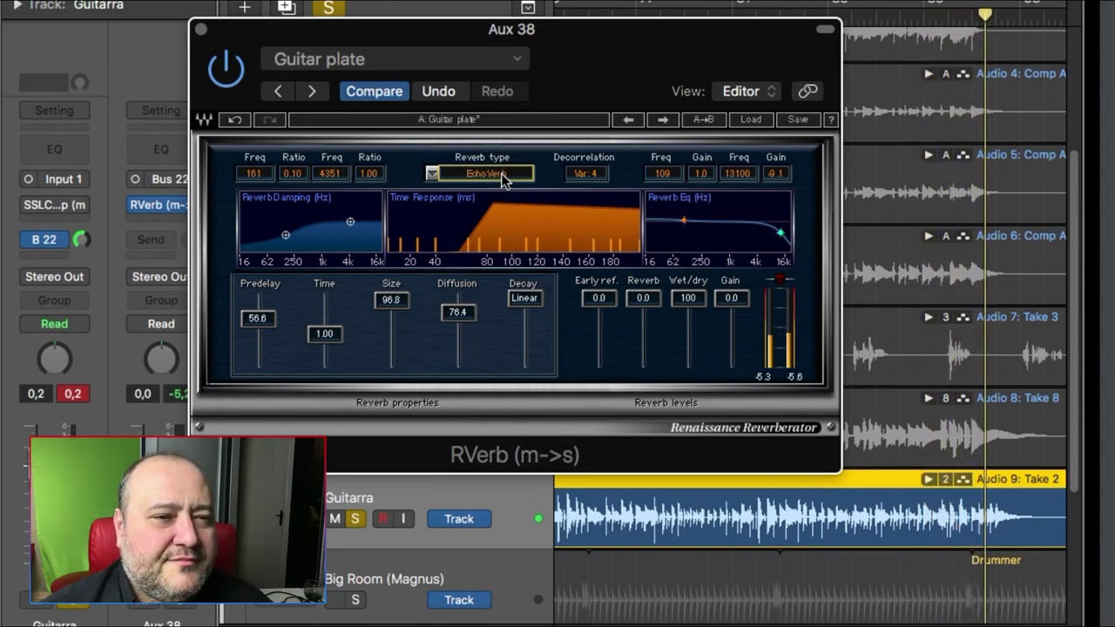
left_click(502, 178)
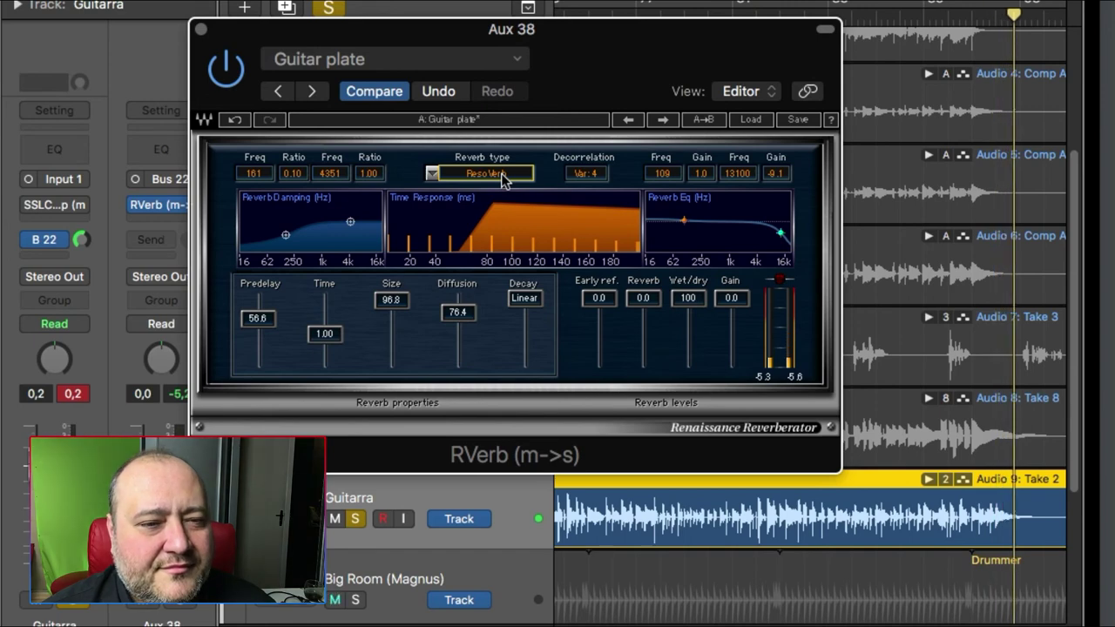